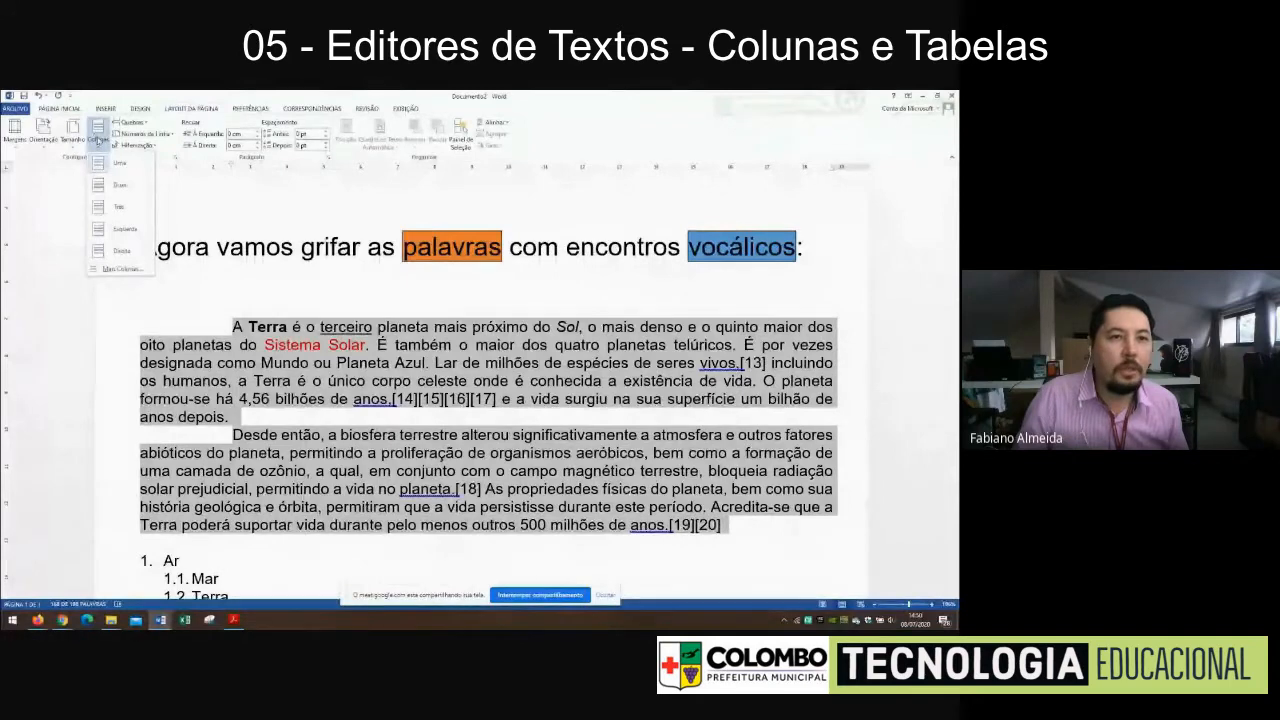
Format the two selected paragraphs about Terra in two columns and change the layout to three columns
click(119, 186)
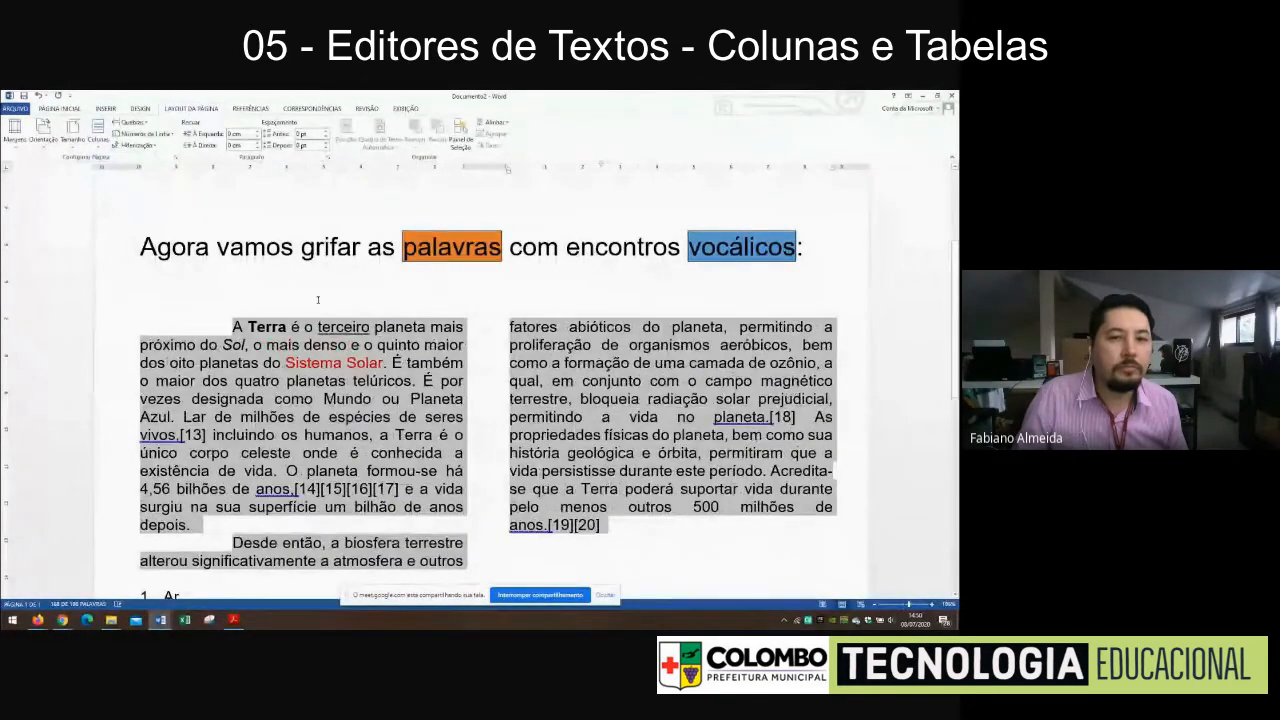
scroll(318, 300, down, 5)
scroll(318, 300, up, 2)
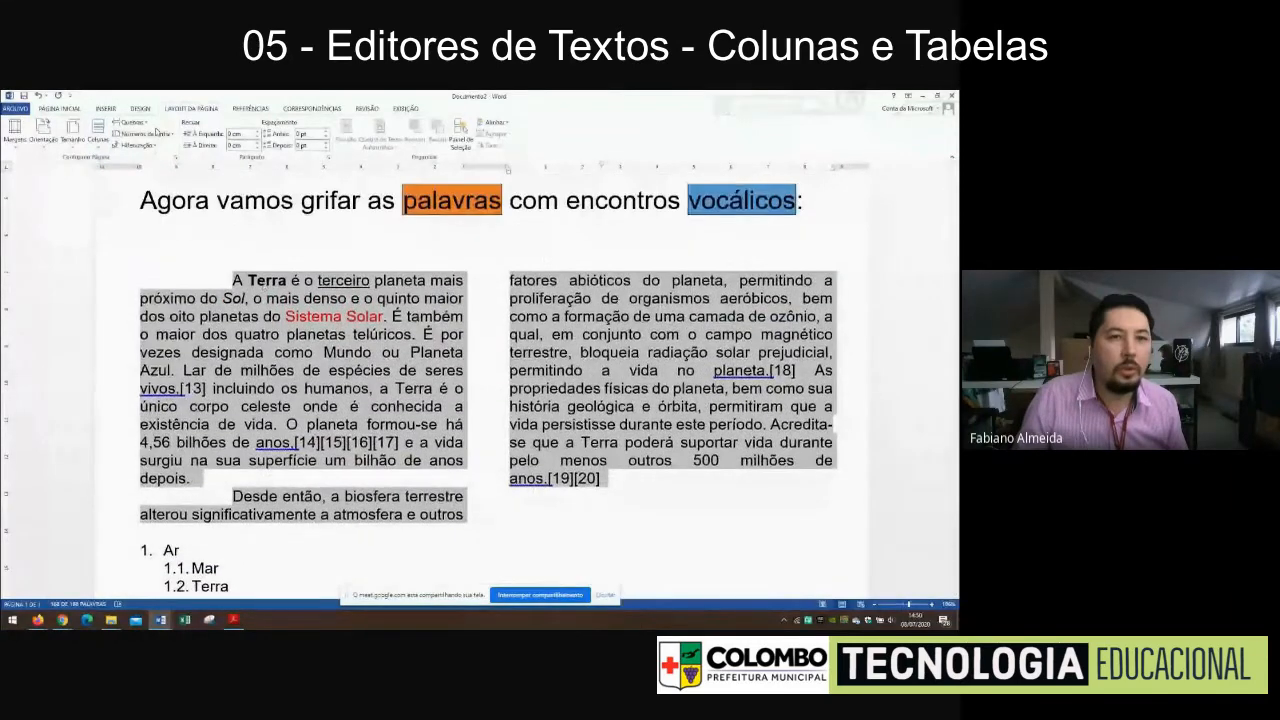
click(104, 132)
click(119, 210)
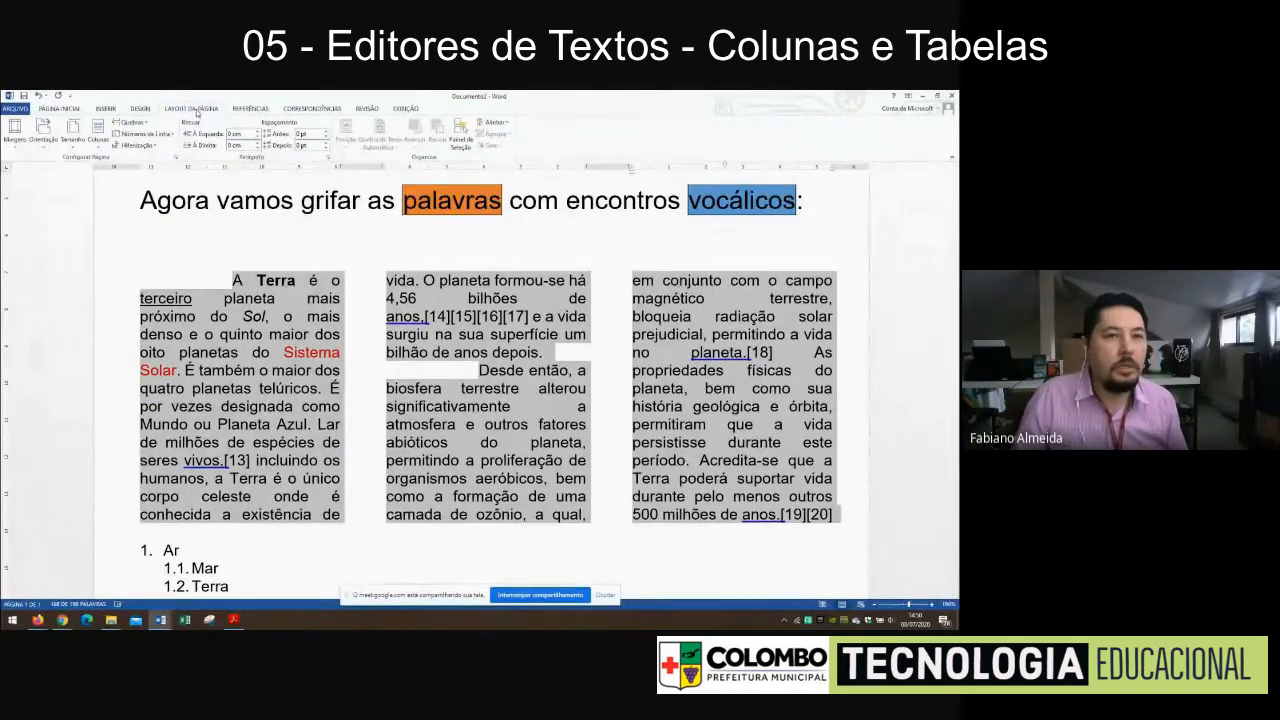
click(64, 110)
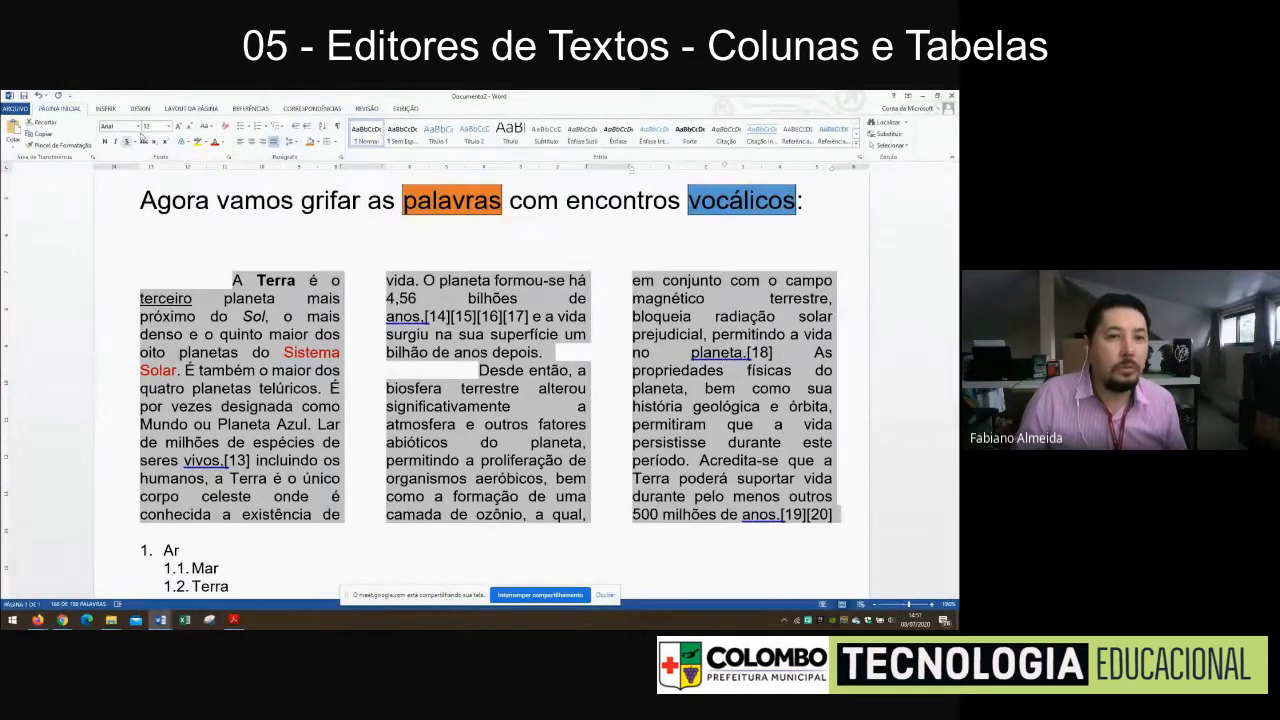
double_click(66, 109)
click(66, 111)
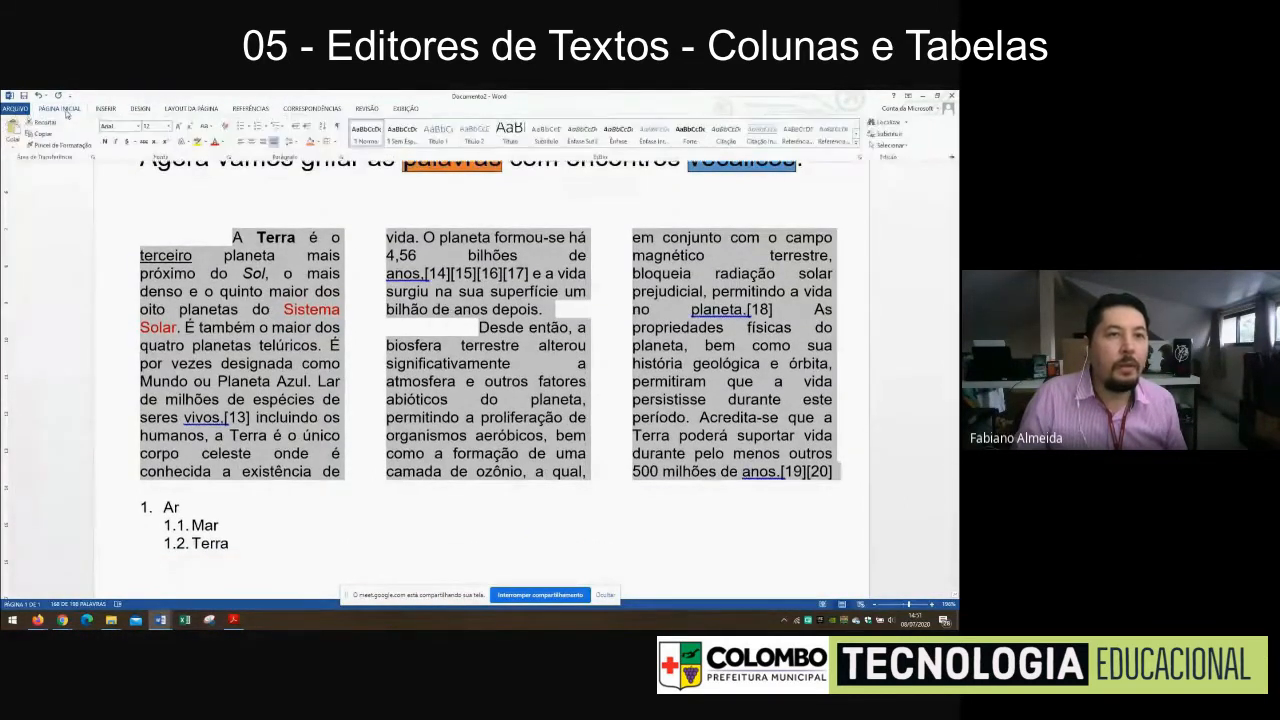
click(66, 112)
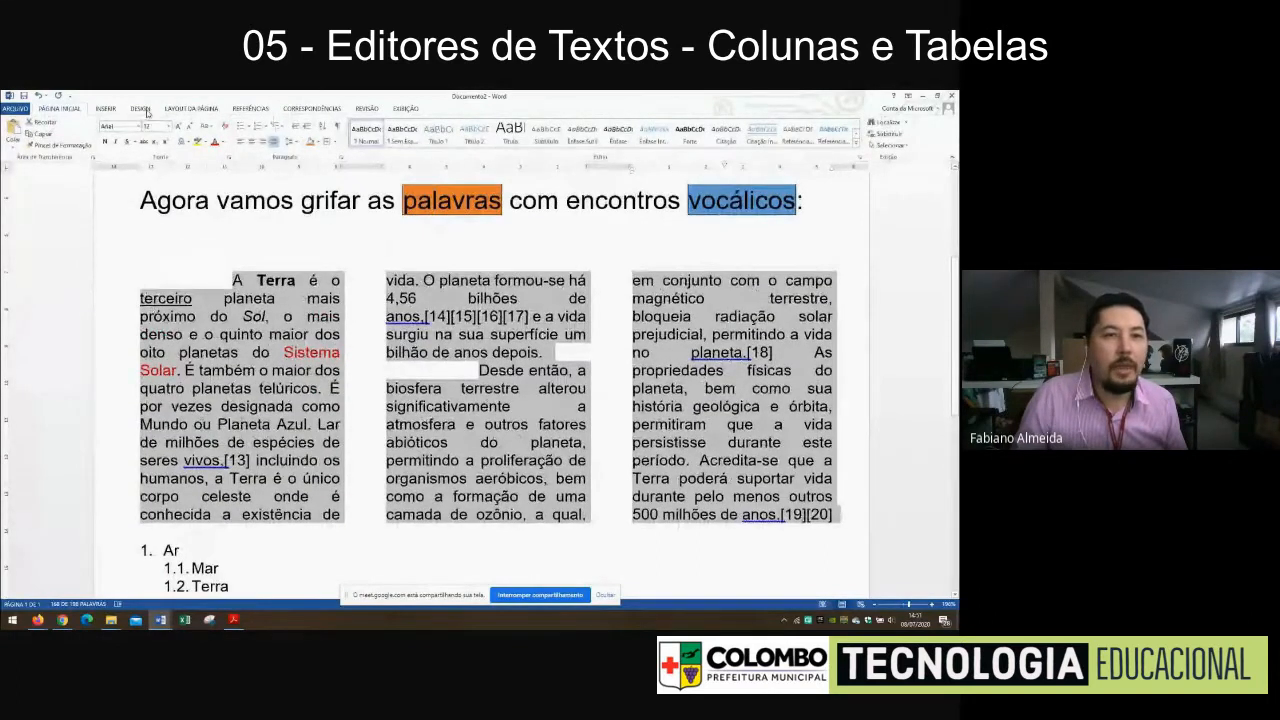
Try landscape page orientation with the two Terra paragraphs selected
click(189, 109)
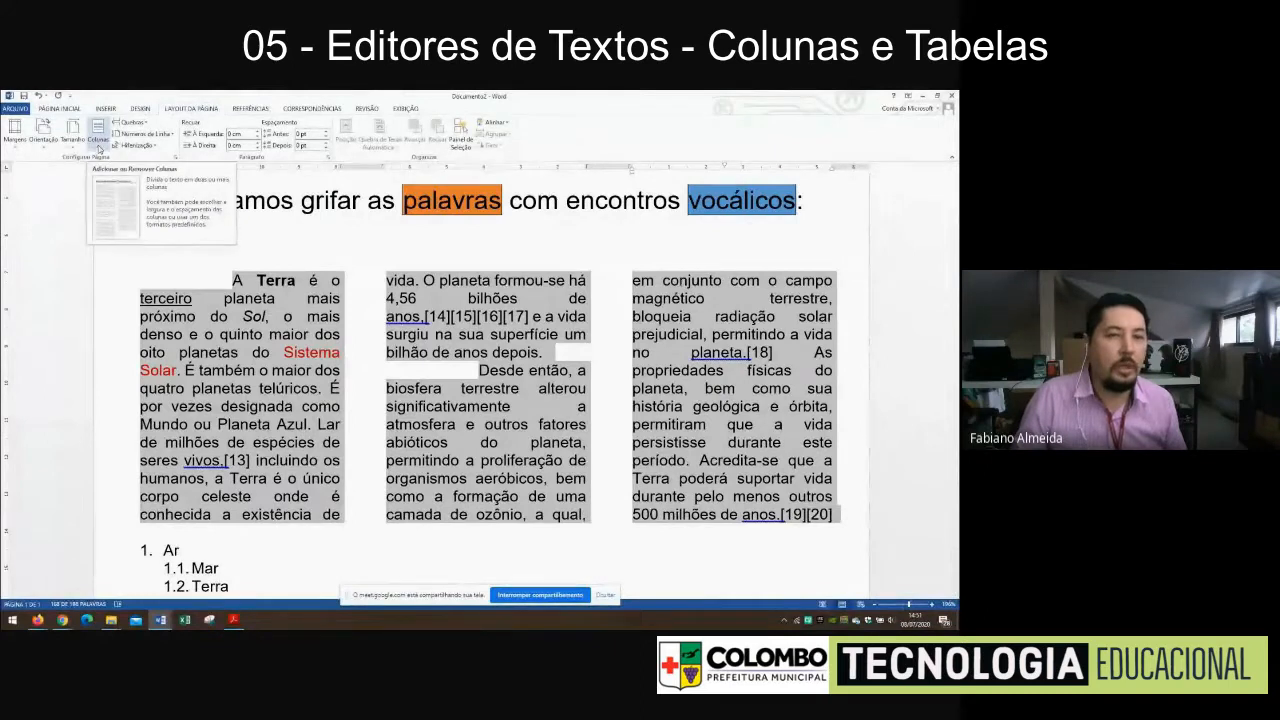
click(44, 146)
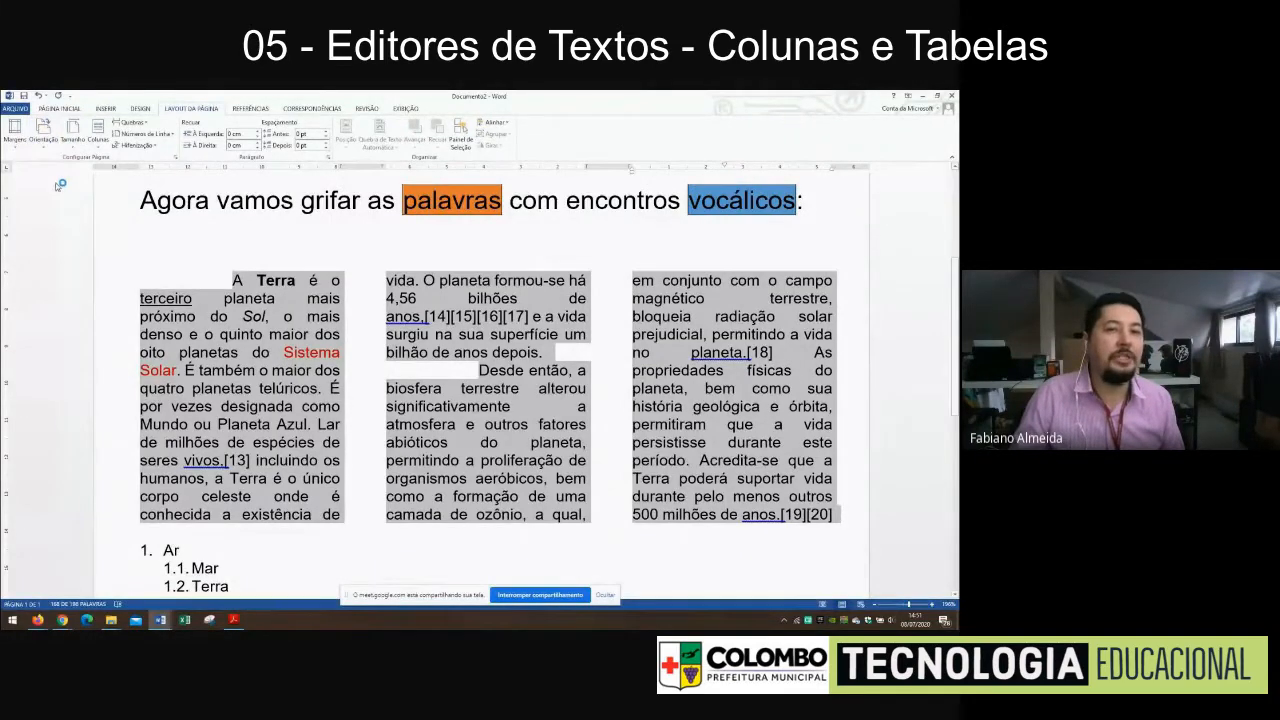
scroll(396, 292, down, 10)
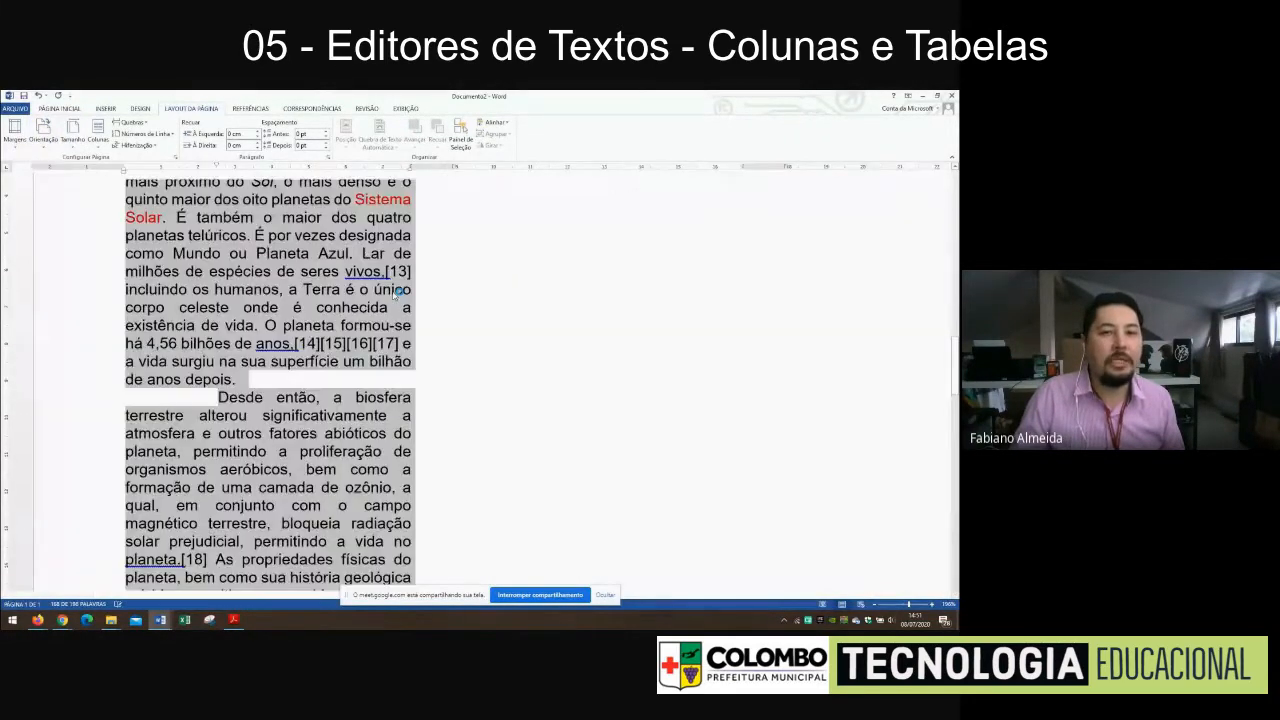
Zoom out of the document and examine how the orientation change is spread across its pages
click(877, 607)
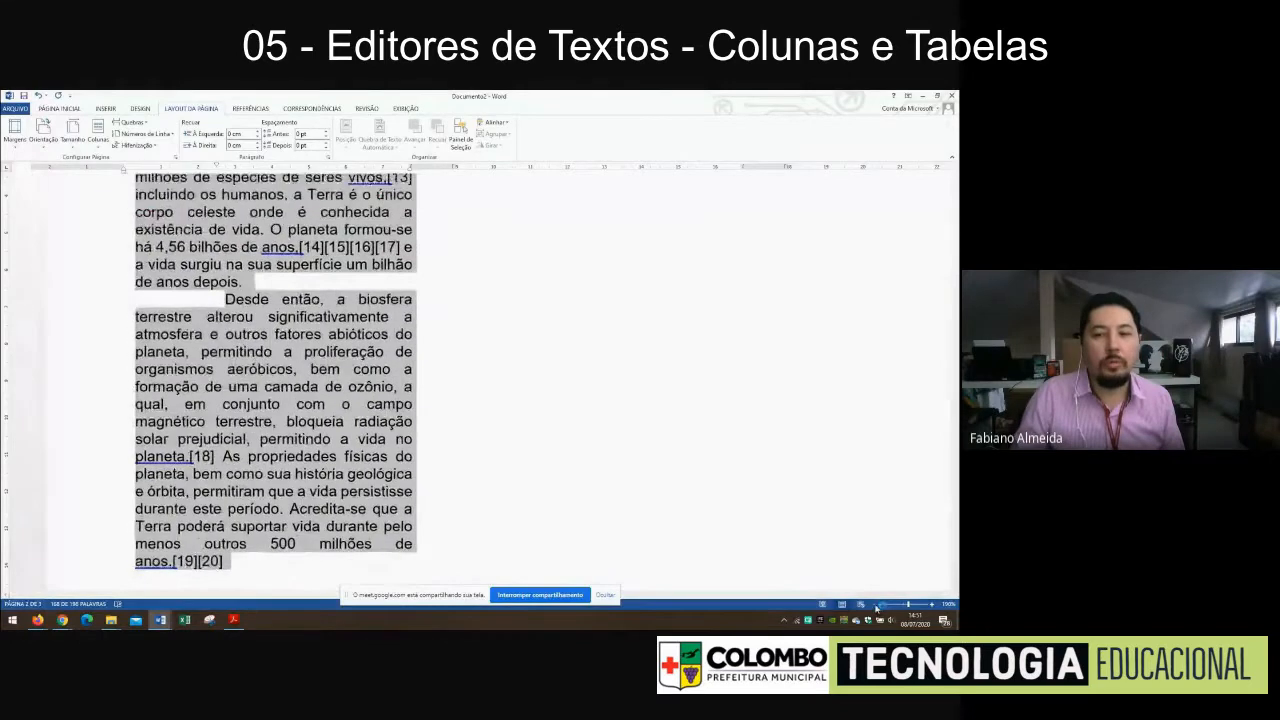
click(877, 607)
click(877, 607)
click(877, 607)
click(877, 607)
click(877, 607)
click(877, 607)
click(877, 607)
click(877, 607)
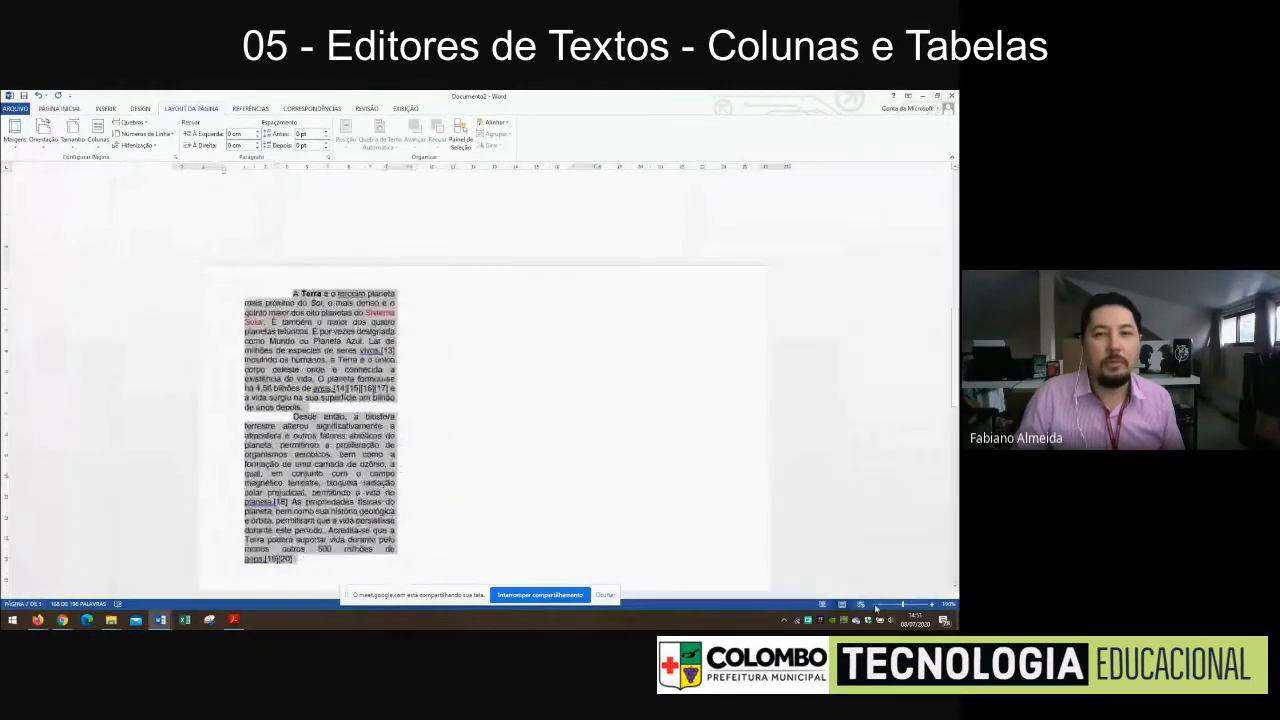
scroll(722, 425, down, 2)
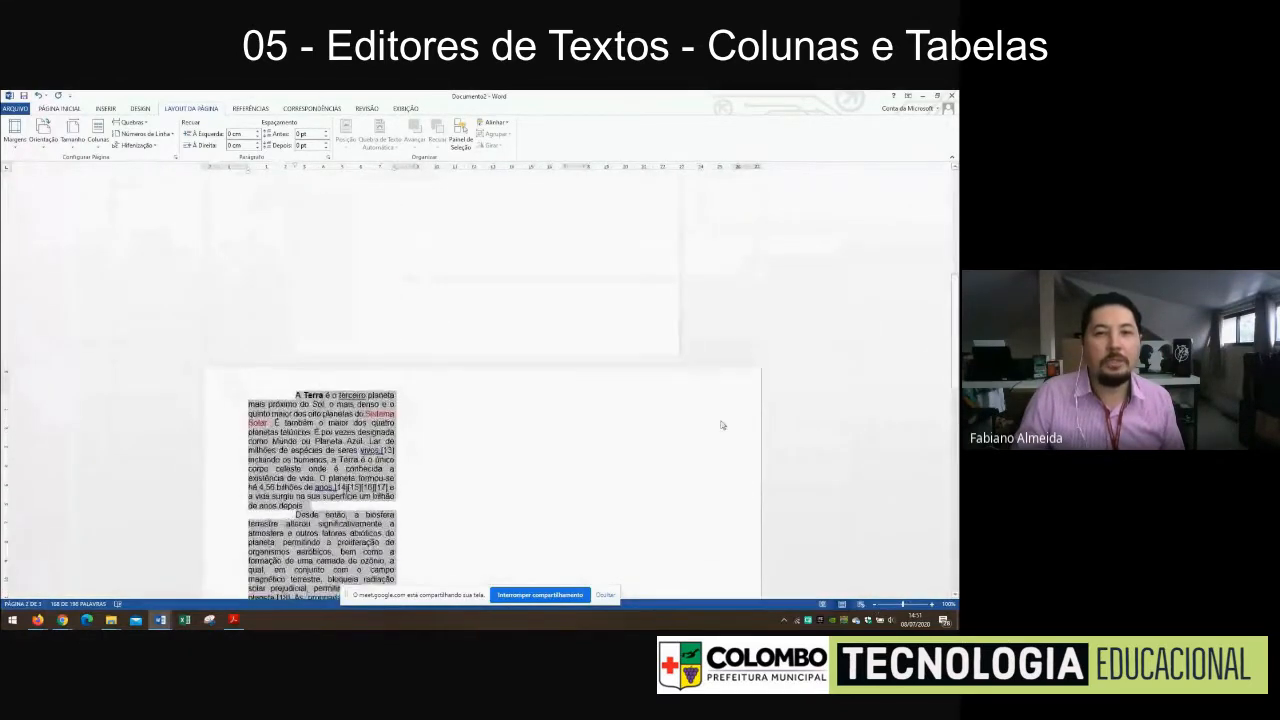
scroll(716, 427, up, 2)
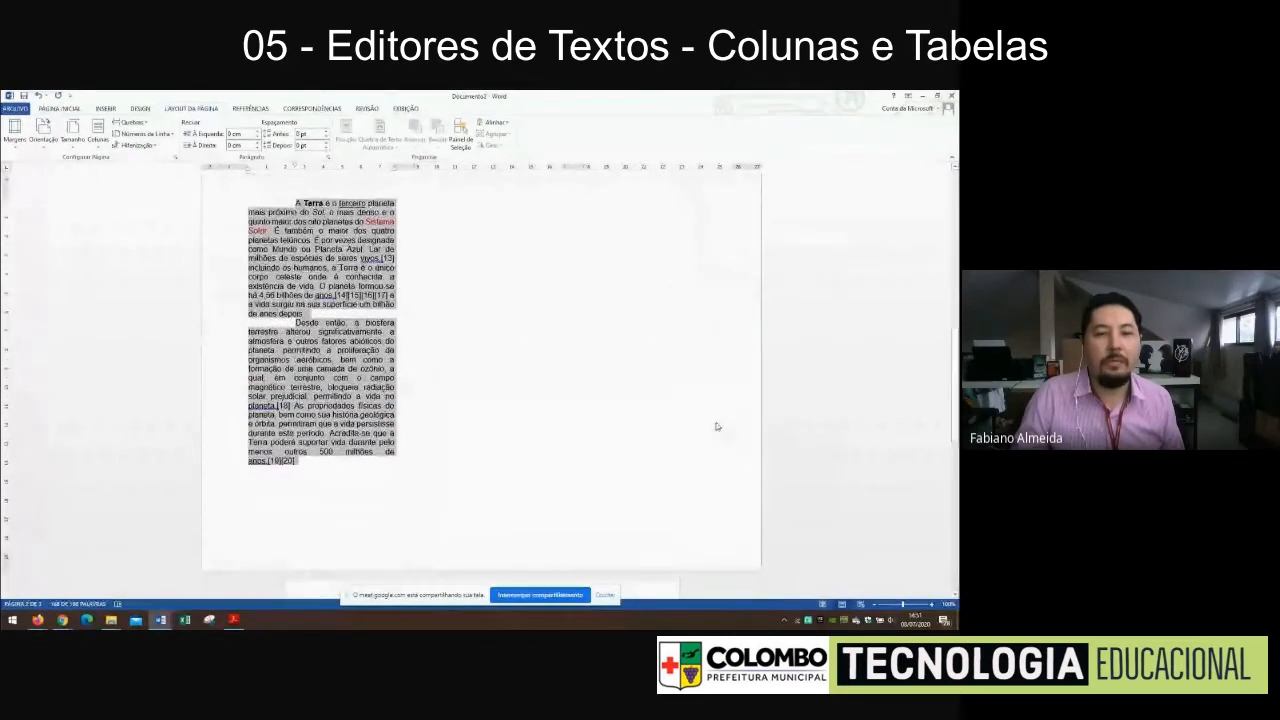
scroll(703, 413, up, 12)
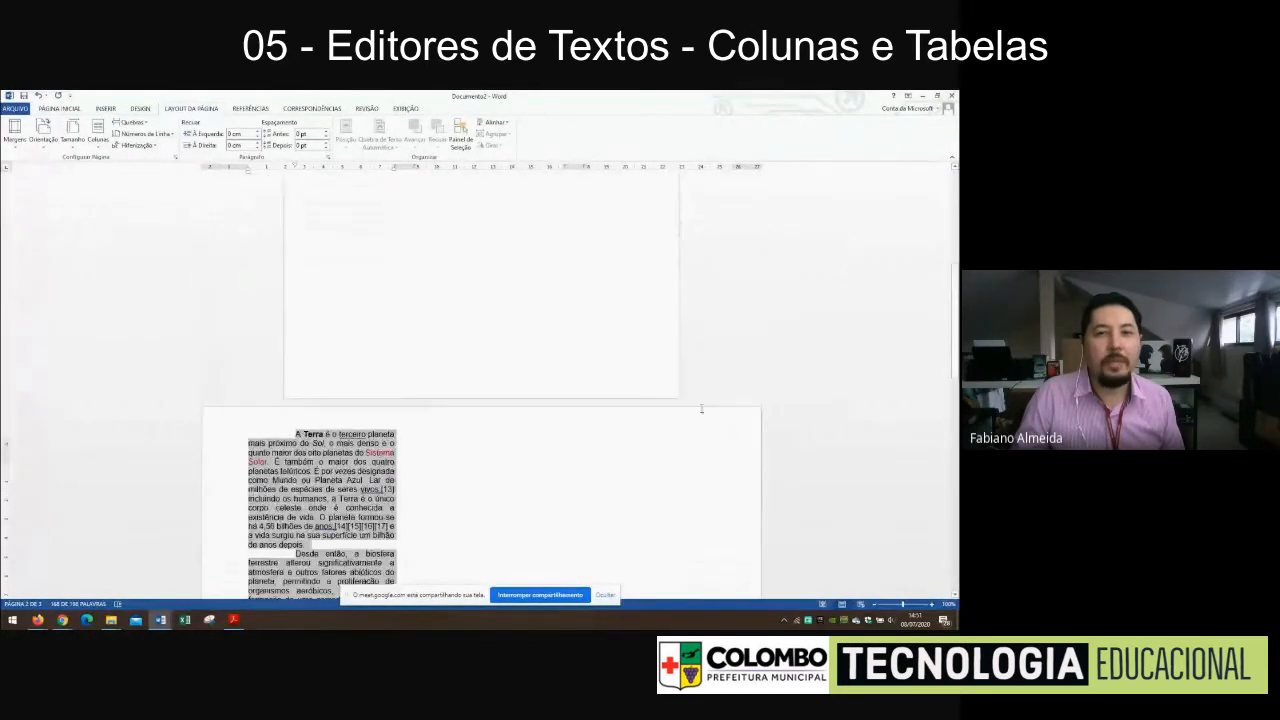
scroll(699, 416, down, 8)
scroll(699, 412, down, 5)
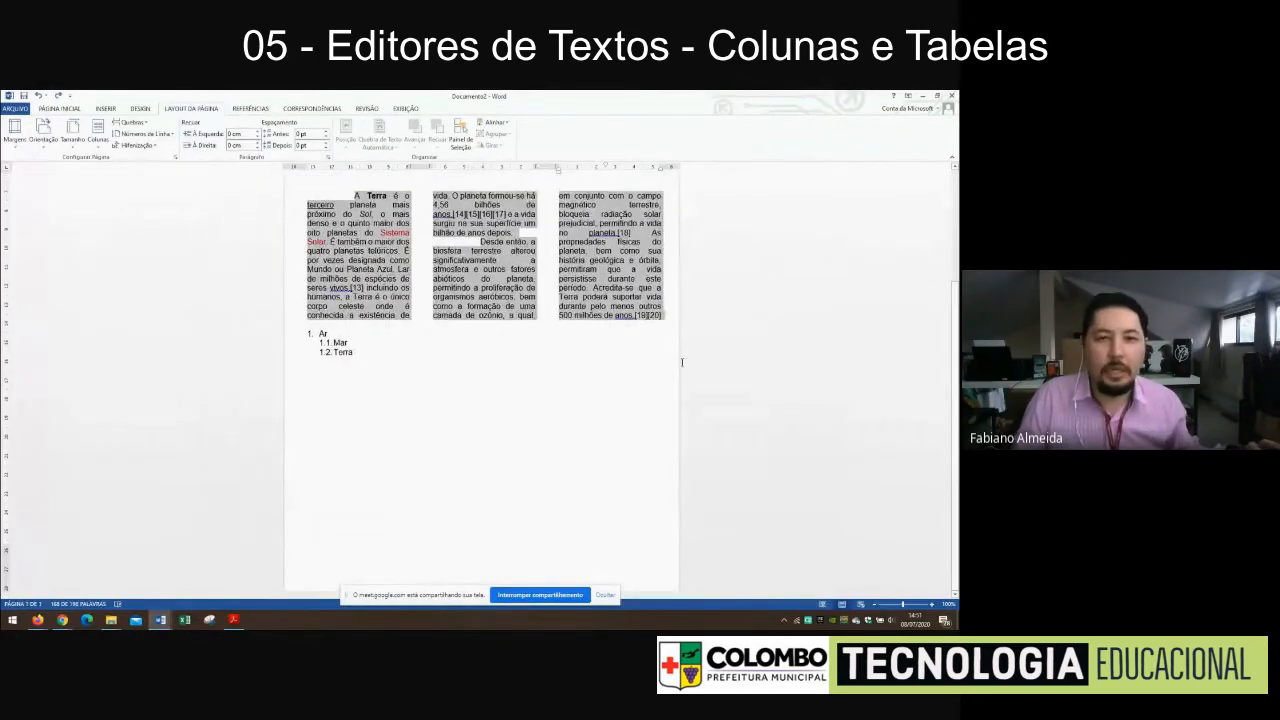
Try landscape orientation from the empty line below the numbered list, without any text selected, and undo it
click(698, 411)
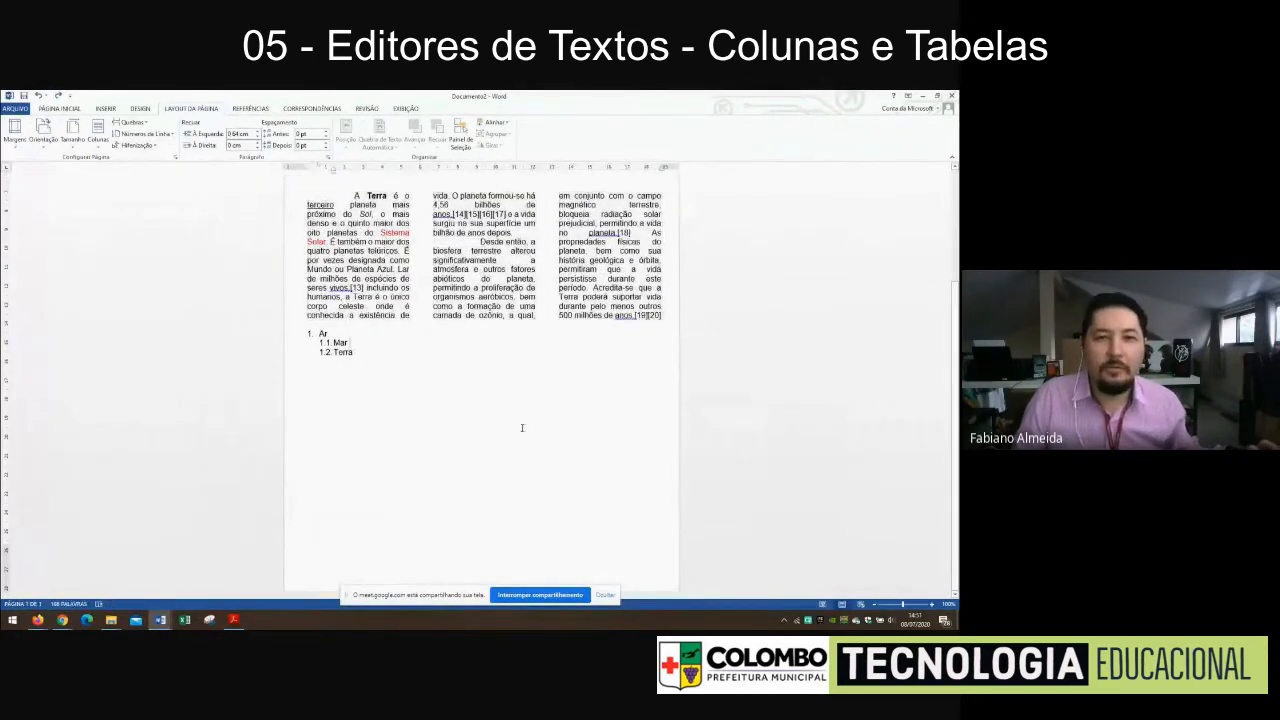
click(43, 130)
click(55, 185)
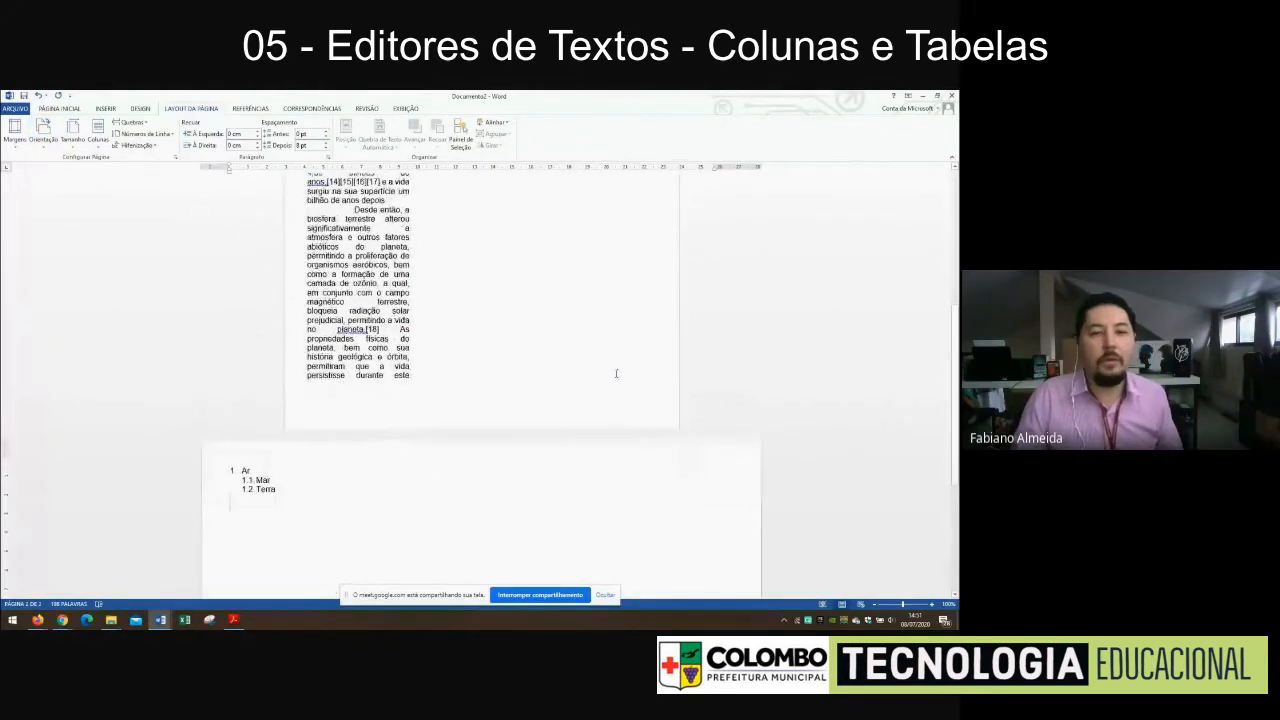
key(ctrl+z)
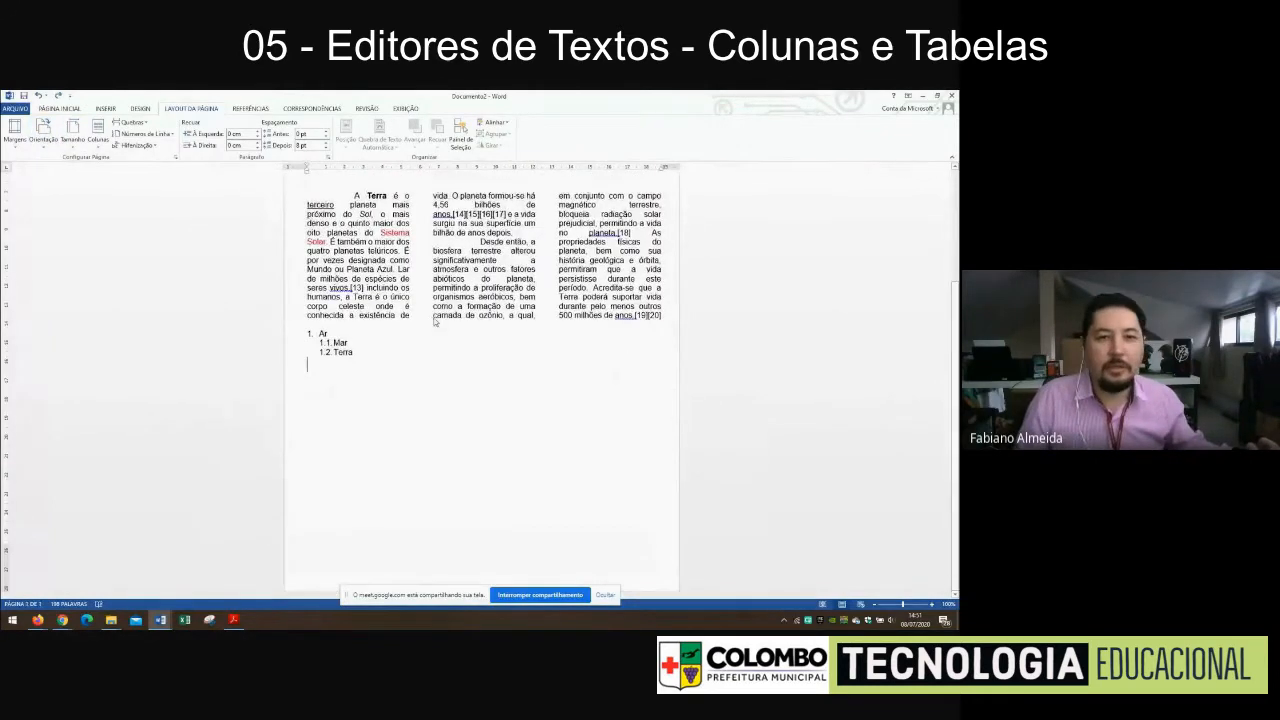
Undo the three-column layout and delete the numbered list with Ar, Mar and Terra
key(ctrl+z)
drag(368, 354, 300, 334)
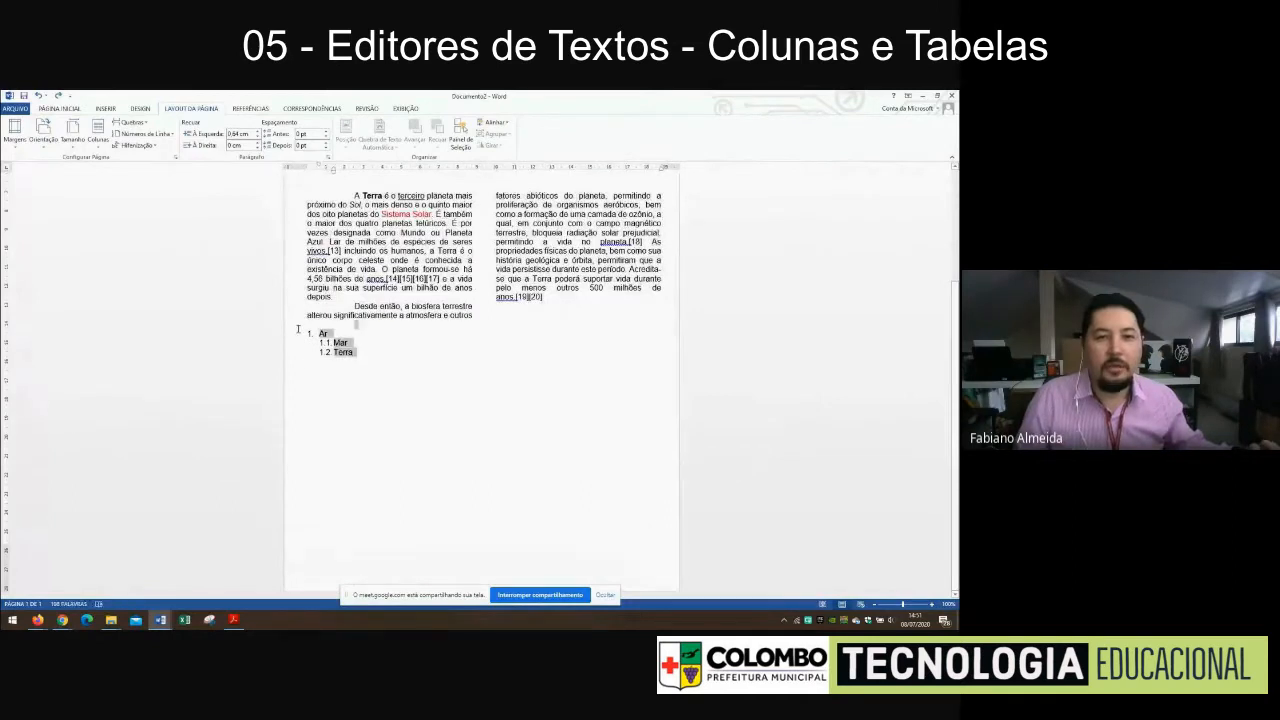
key(Delete)
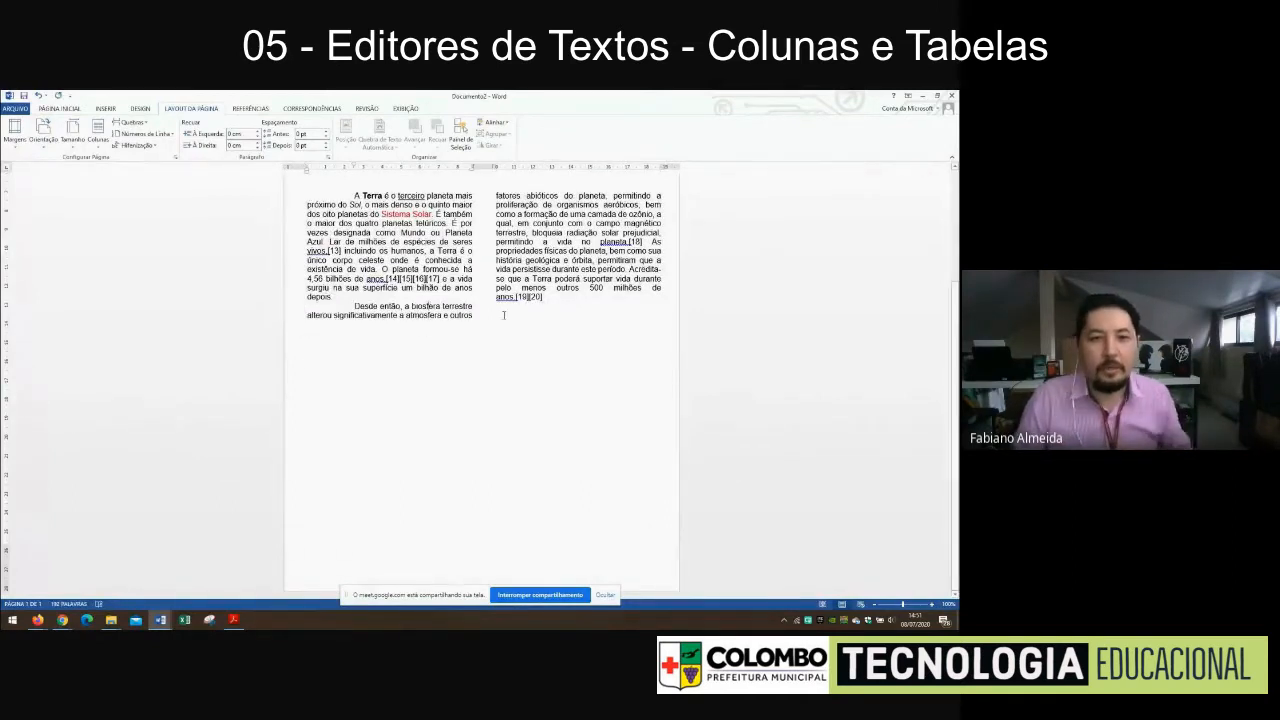
Try landscape orientation on the document's opening section with the title and headings, and review the resulting pages
scroll(503, 315, up, 3)
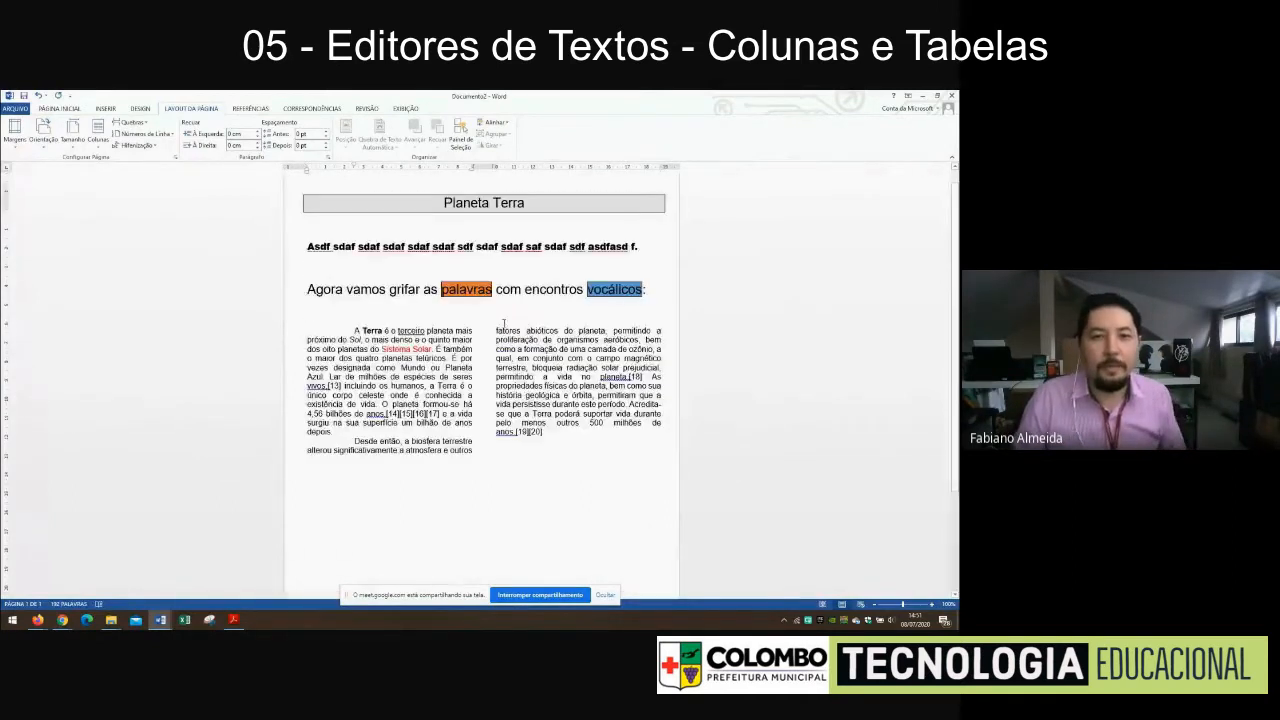
click(55, 147)
click(60, 185)
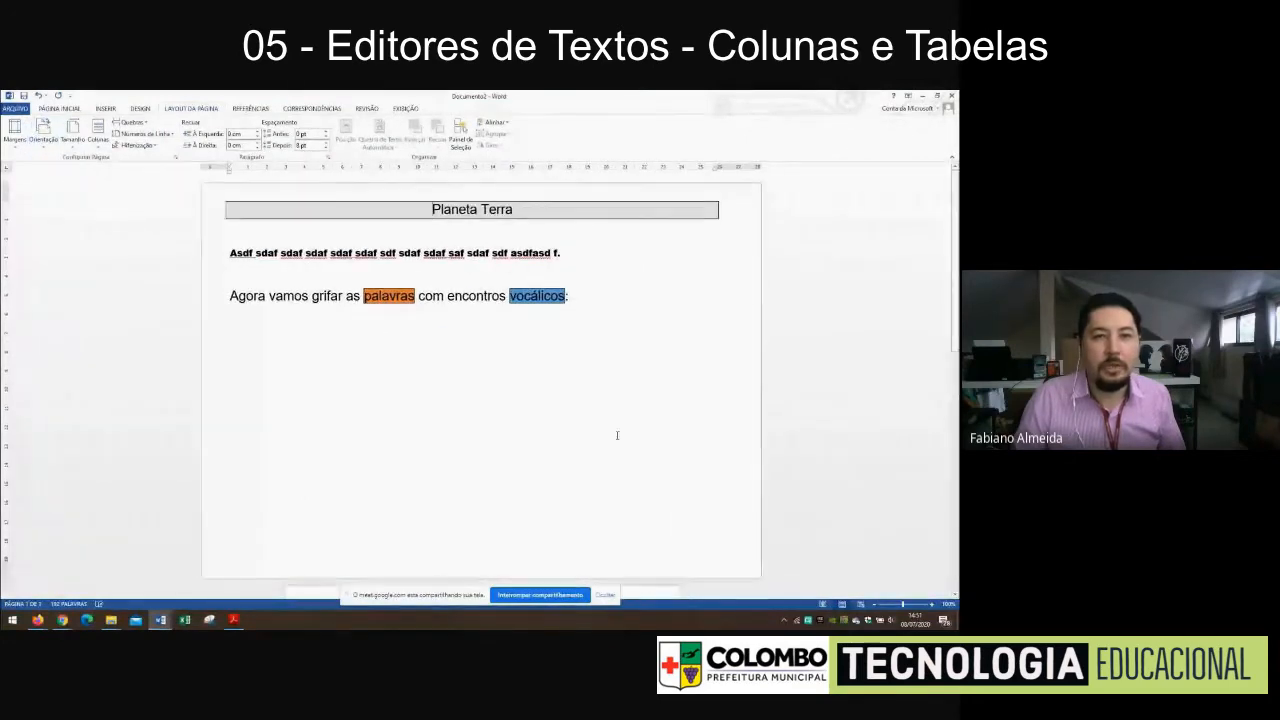
scroll(629, 411, down, 3)
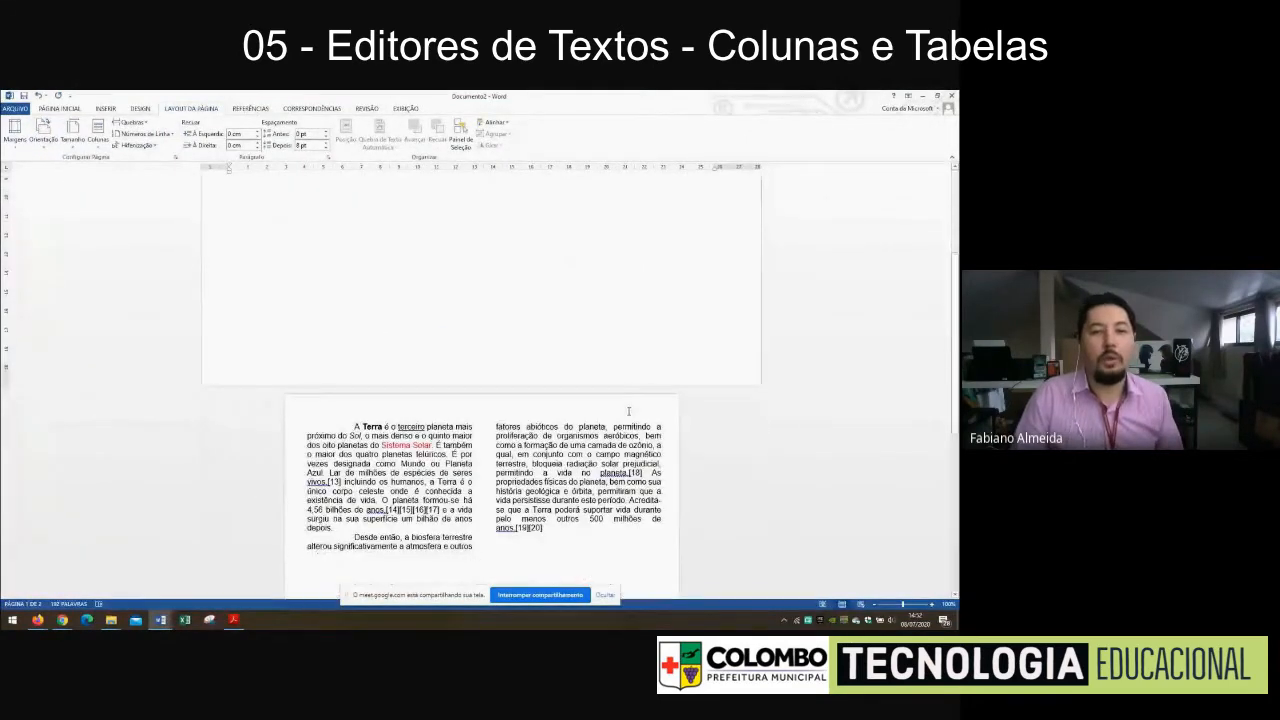
scroll(629, 411, down, 3)
scroll(629, 411, up, 3)
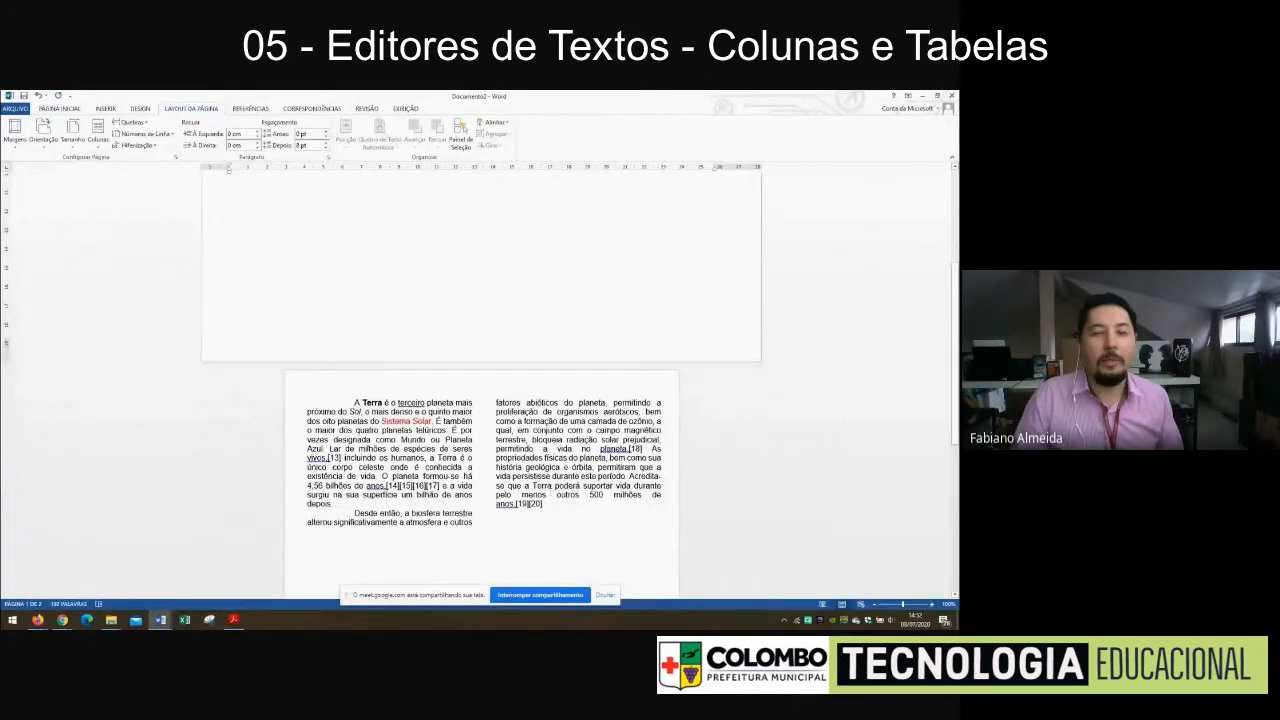
scroll(573, 440, up, 5)
Undo the landscape orientation, the list deletion, the two-column layout and the orange fill on "palavras"
key(ctrl+z)
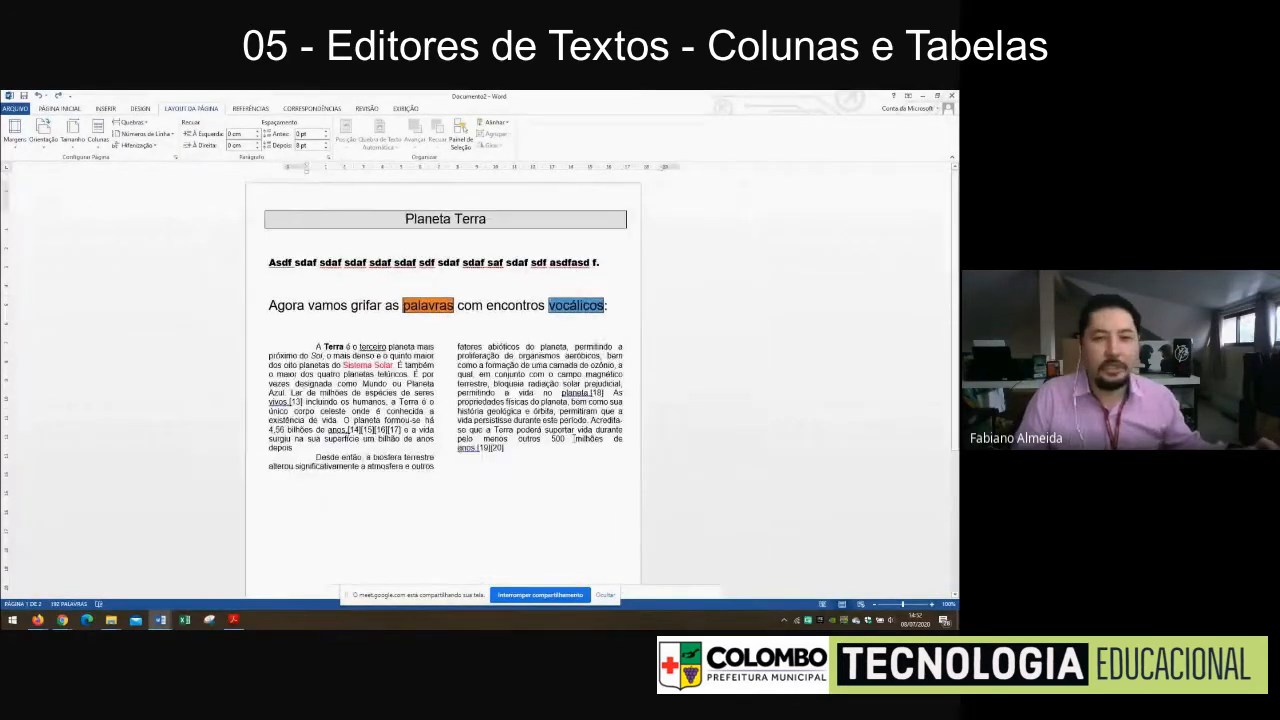
key(ctrl+z)
key(ctrl+z)
key(ctrl+z)
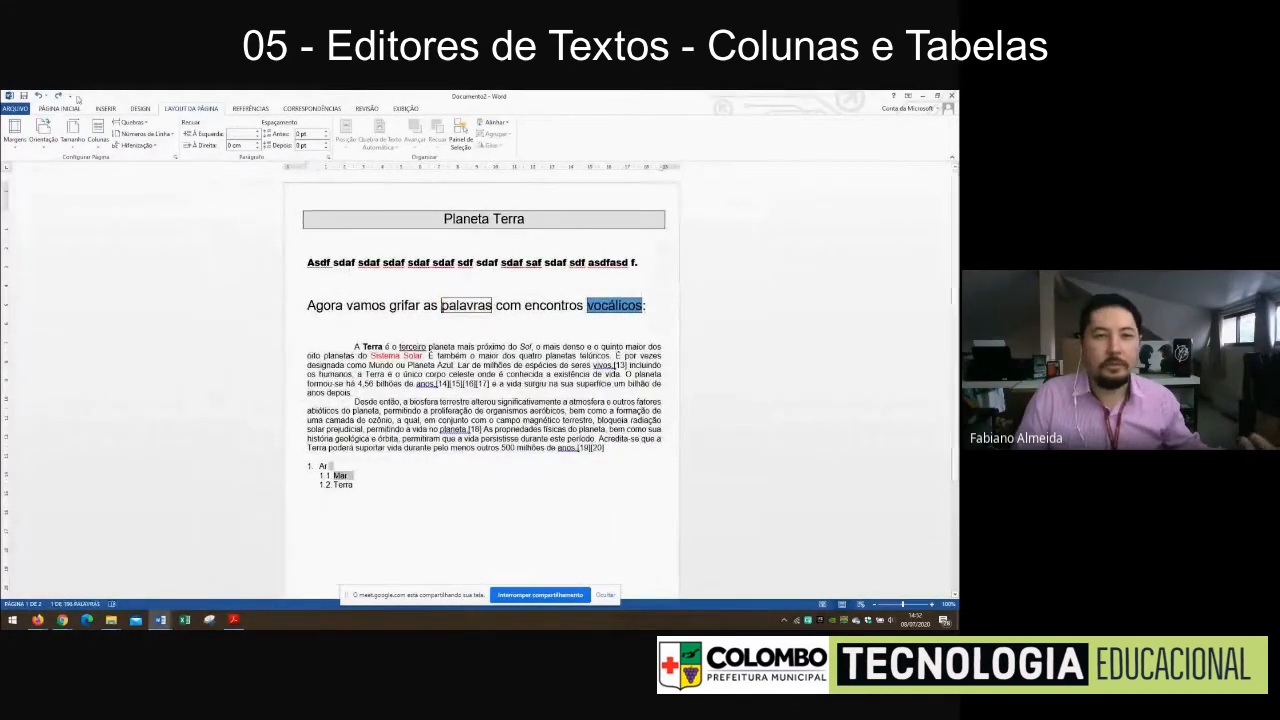
Set the whole document to landscape orientation and place the cursor on the empty line below the numbered list
click(43, 130)
click(58, 185)
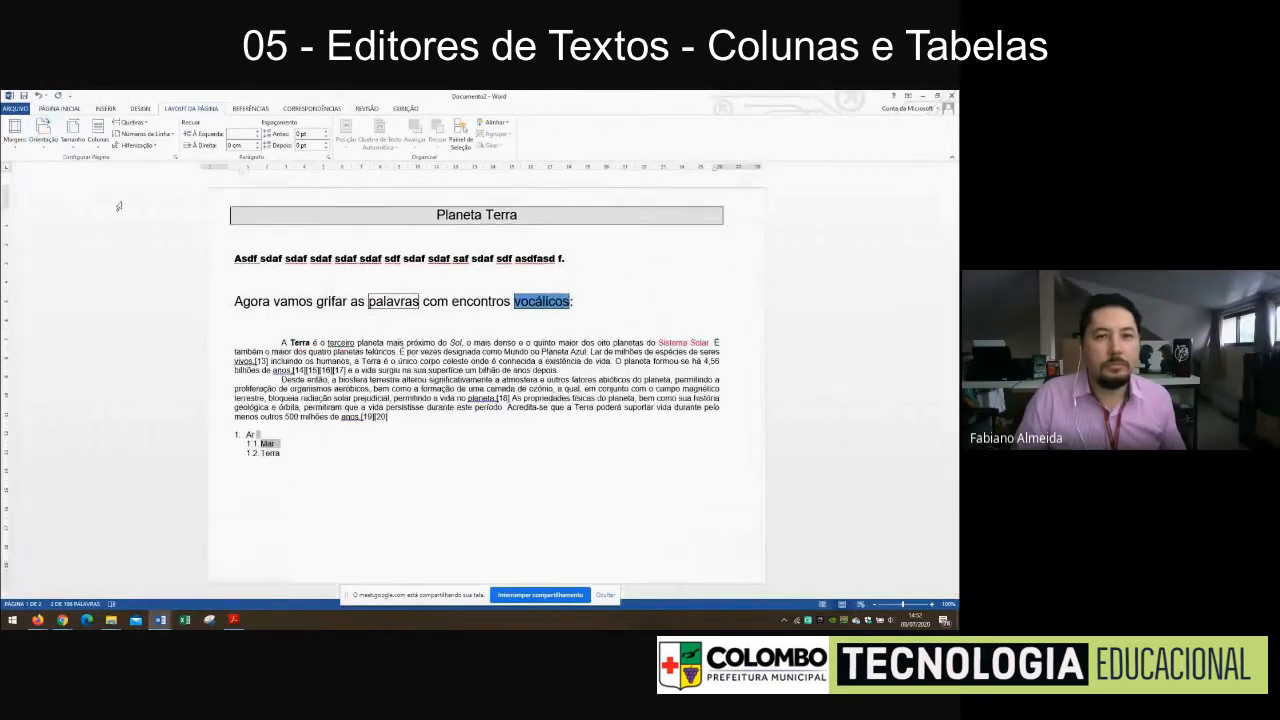
click(486, 466)
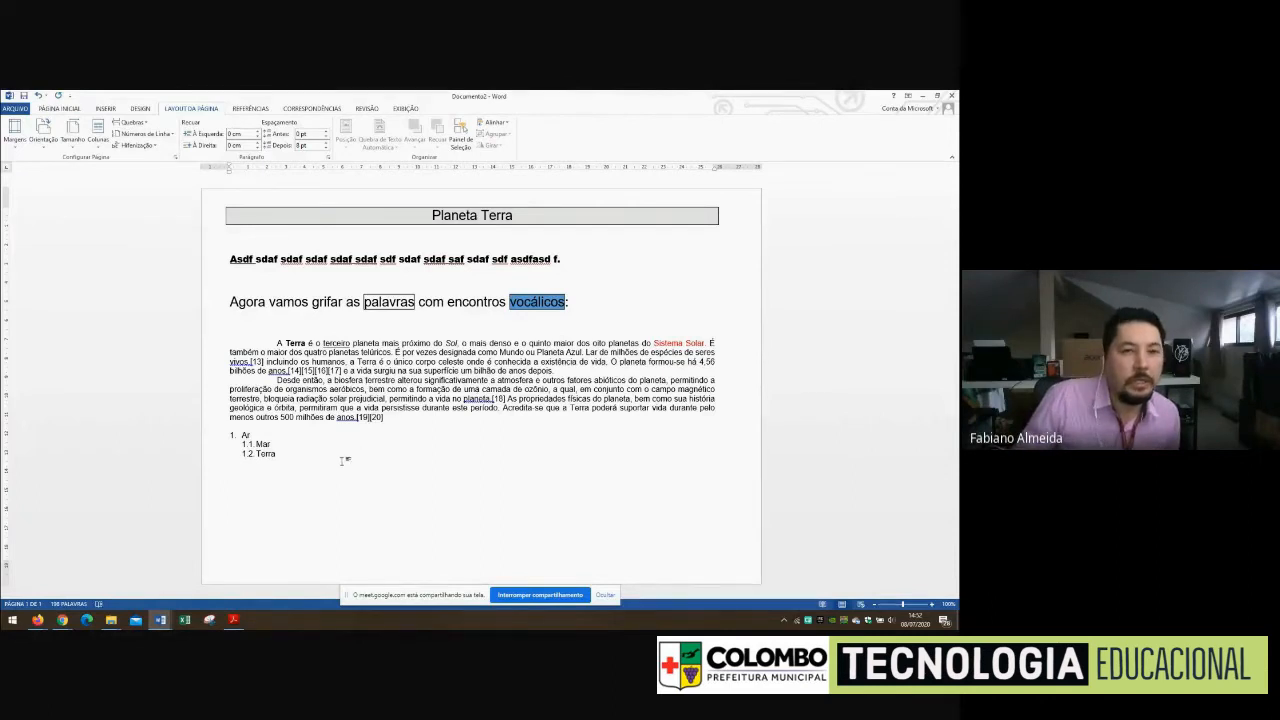
Insert a table with three columns and five rows below the numbered list
click(106, 108)
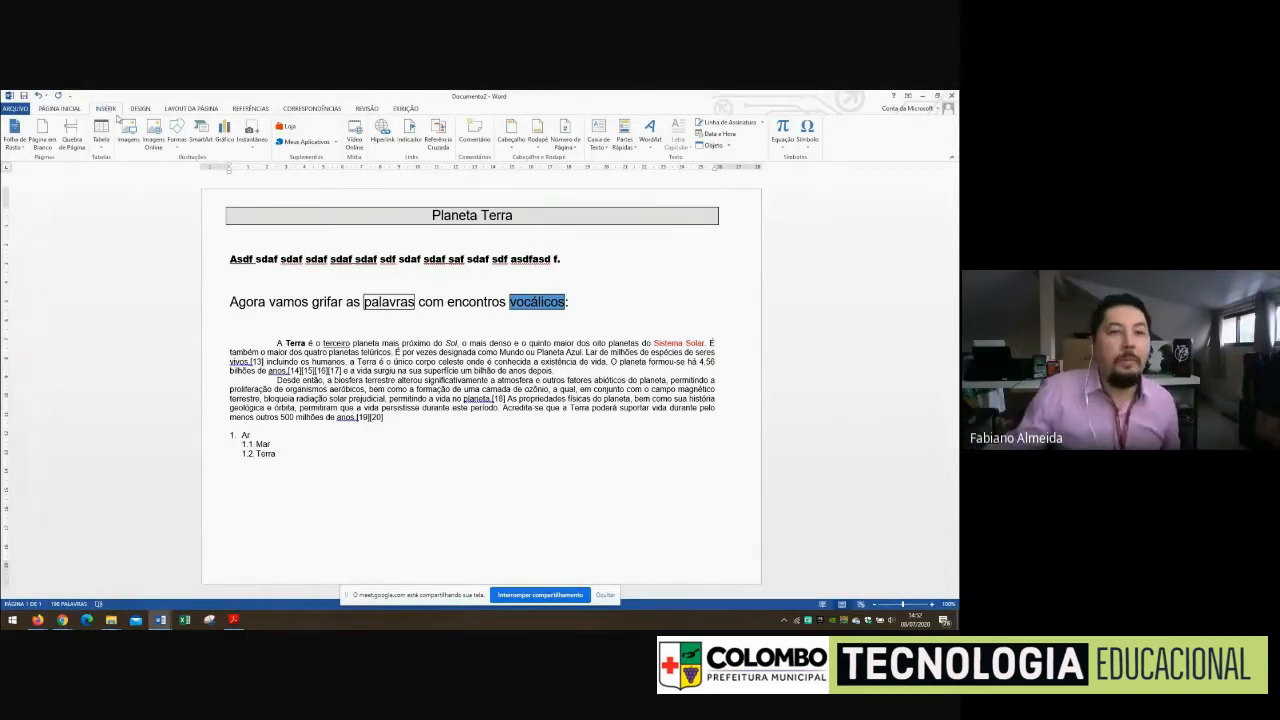
click(57, 108)
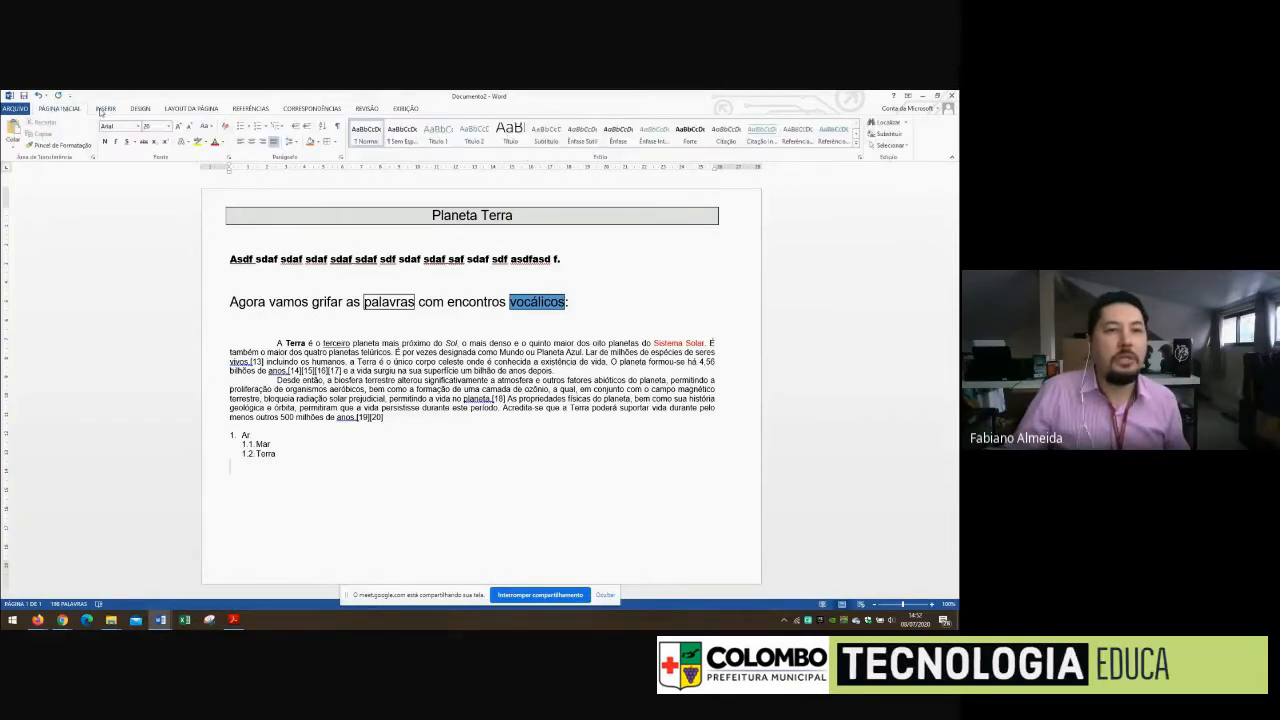
click(104, 109)
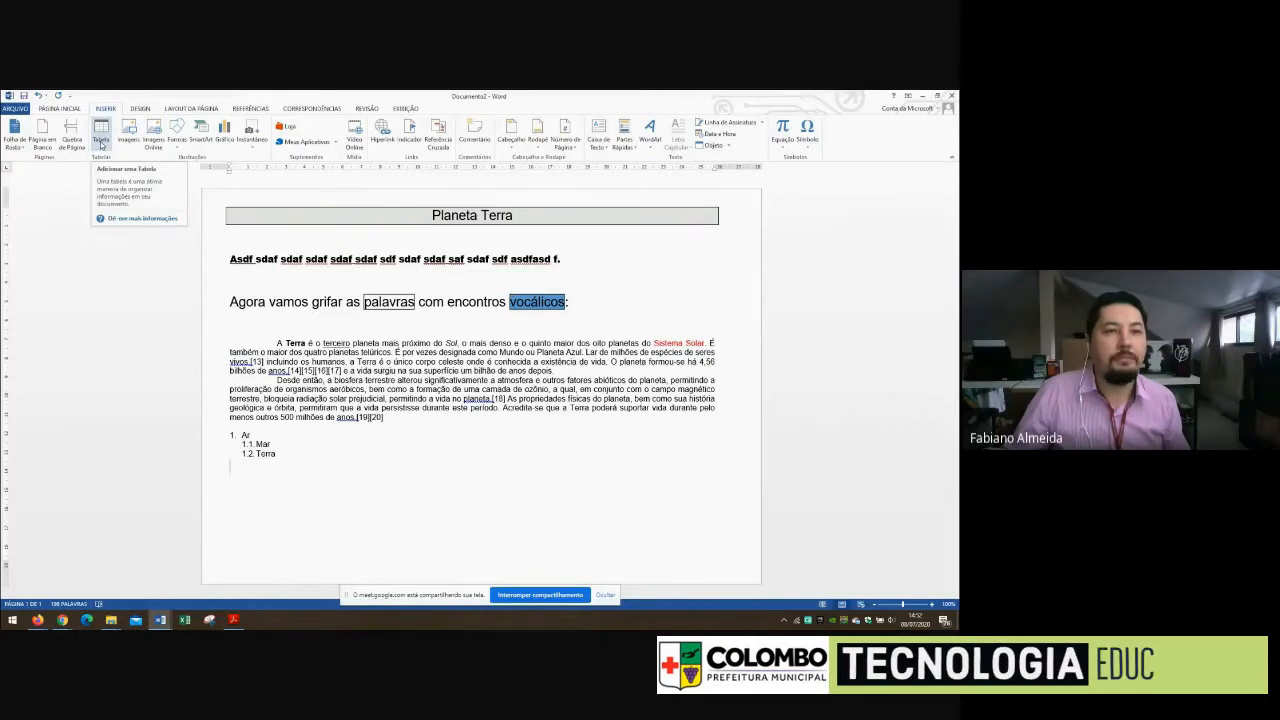
click(101, 140)
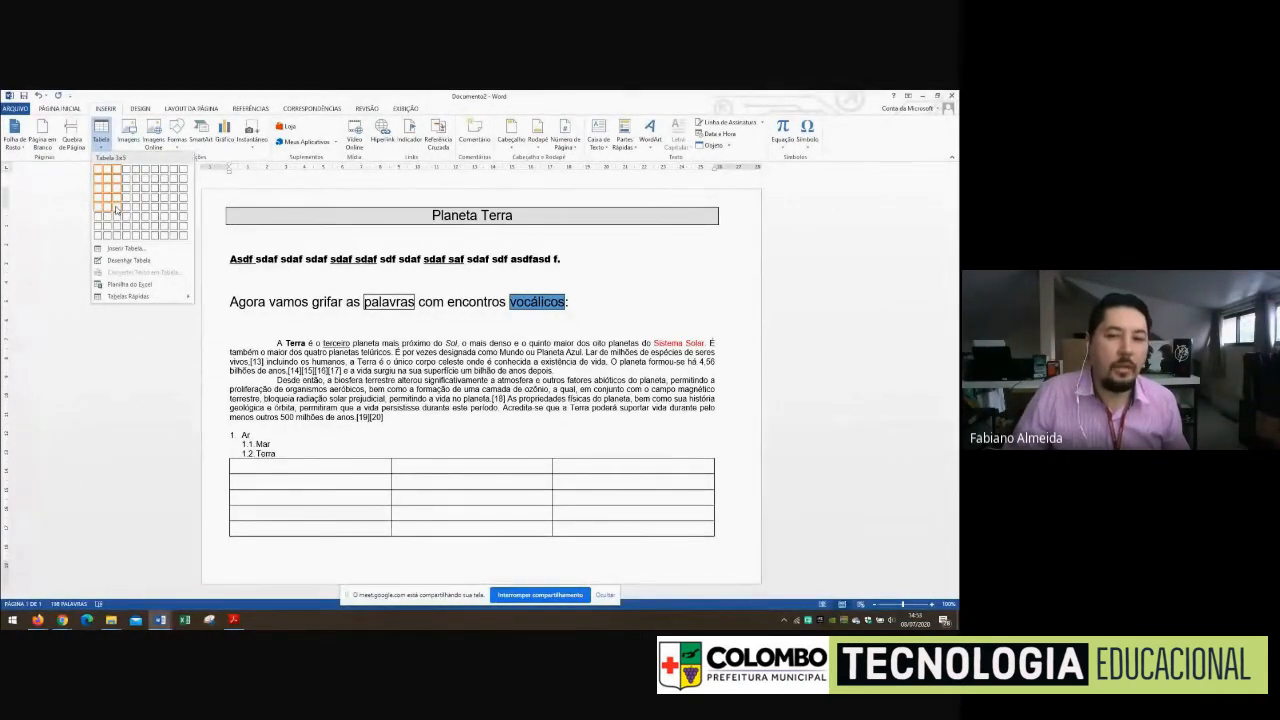
click(116, 210)
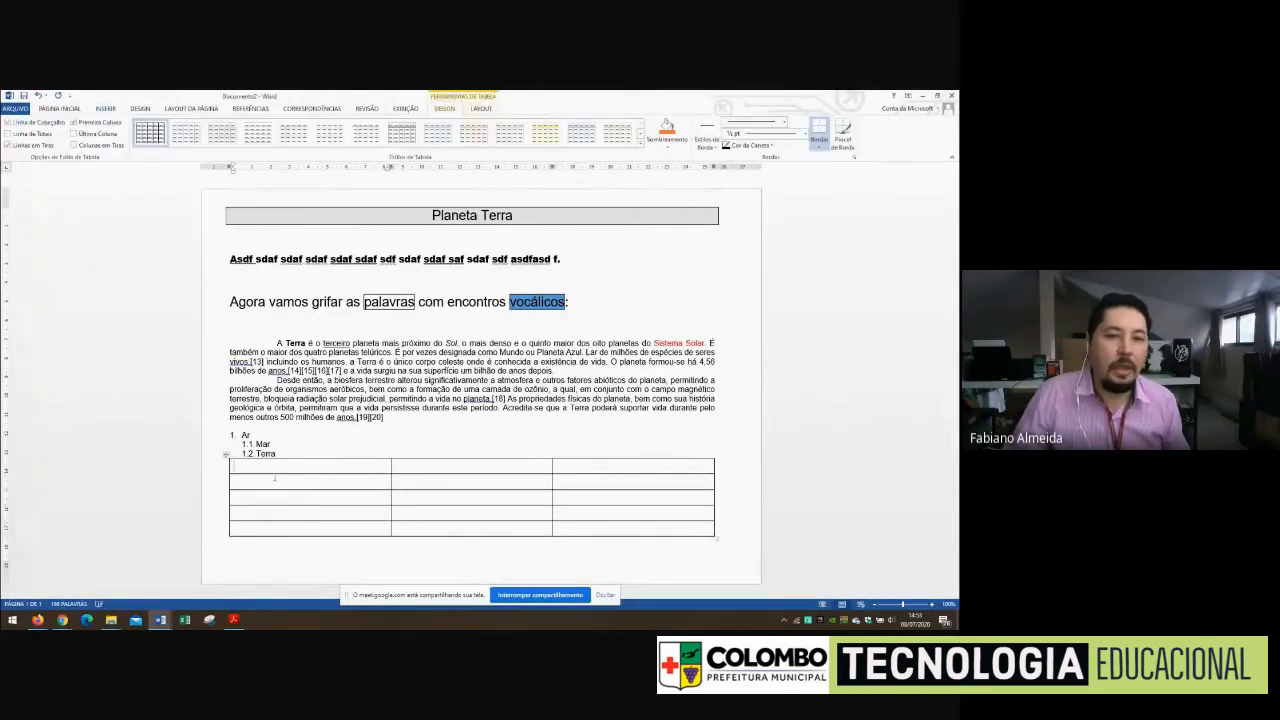
Fill the table's first row with the headers "AR", "Mar" and "terra"
text(AR)
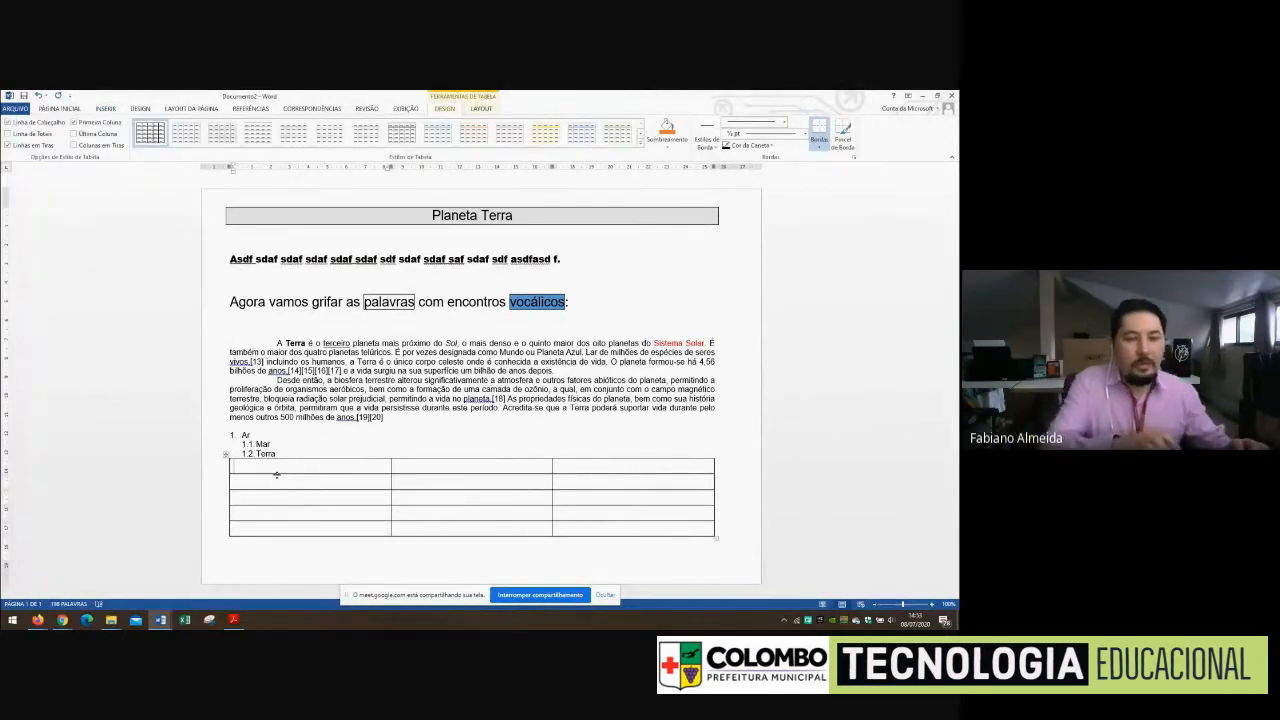
key(Tab)
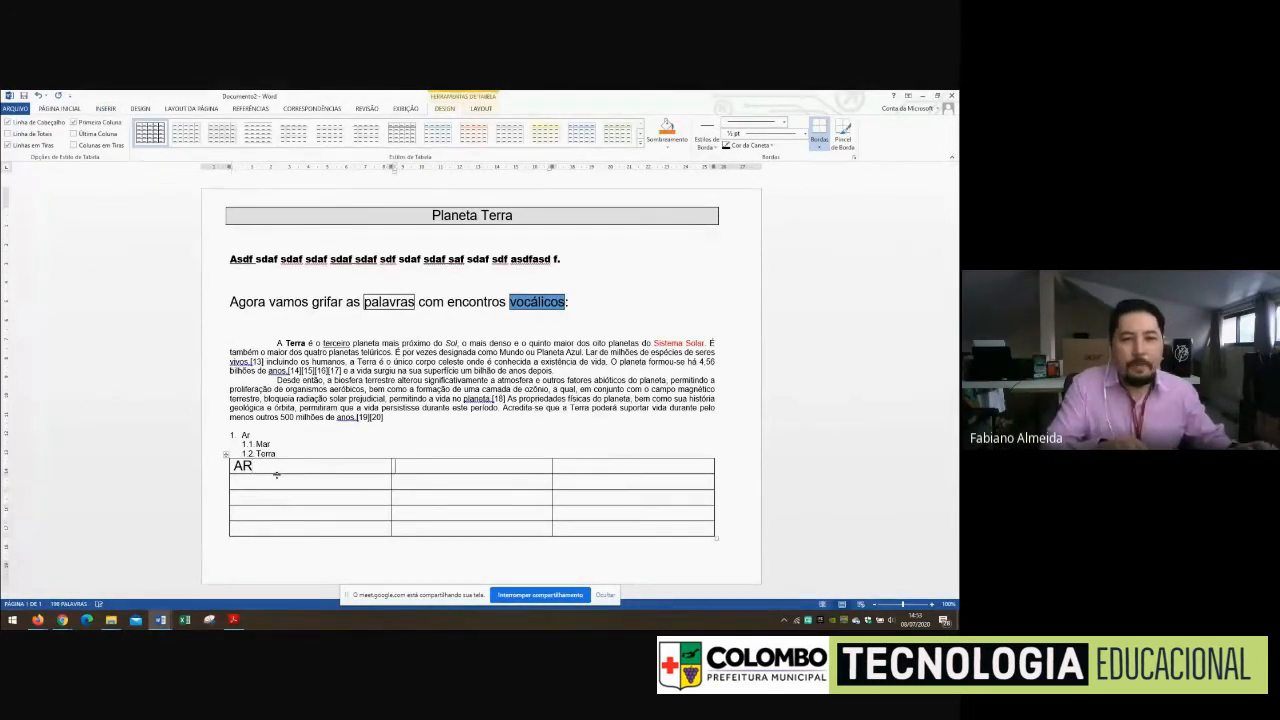
text(Mar)
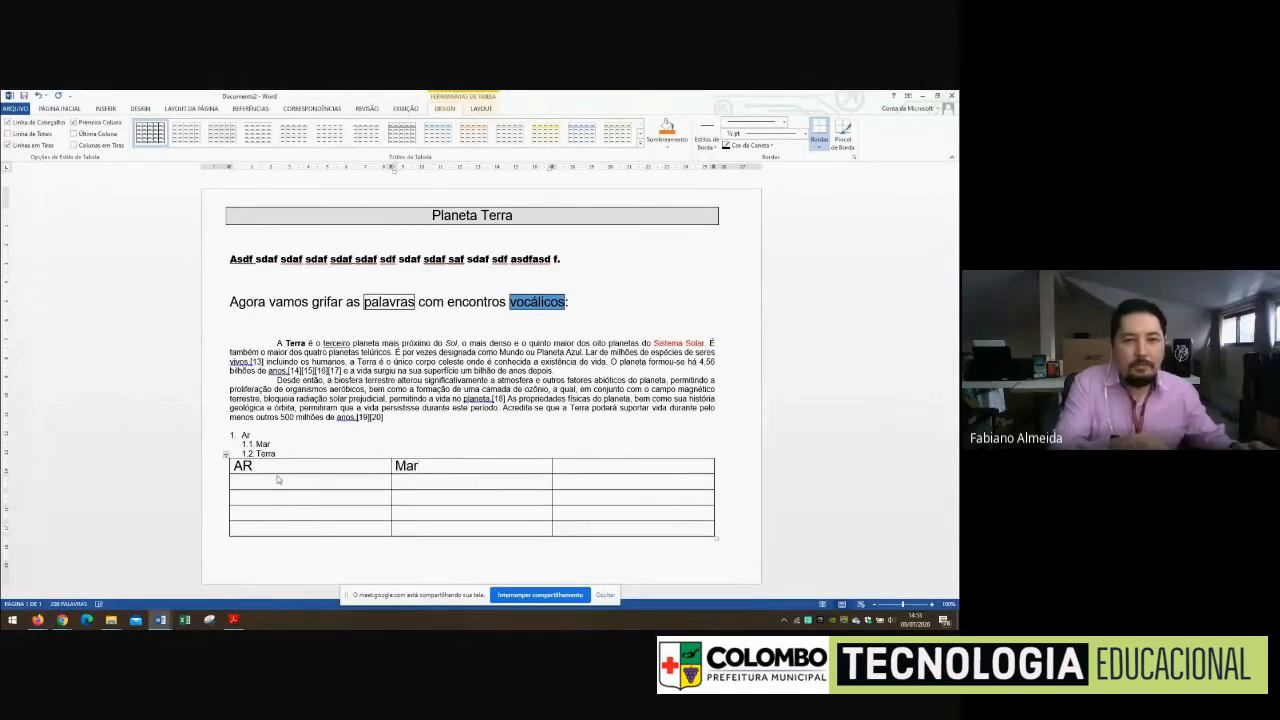
key(Tab)
text(te)
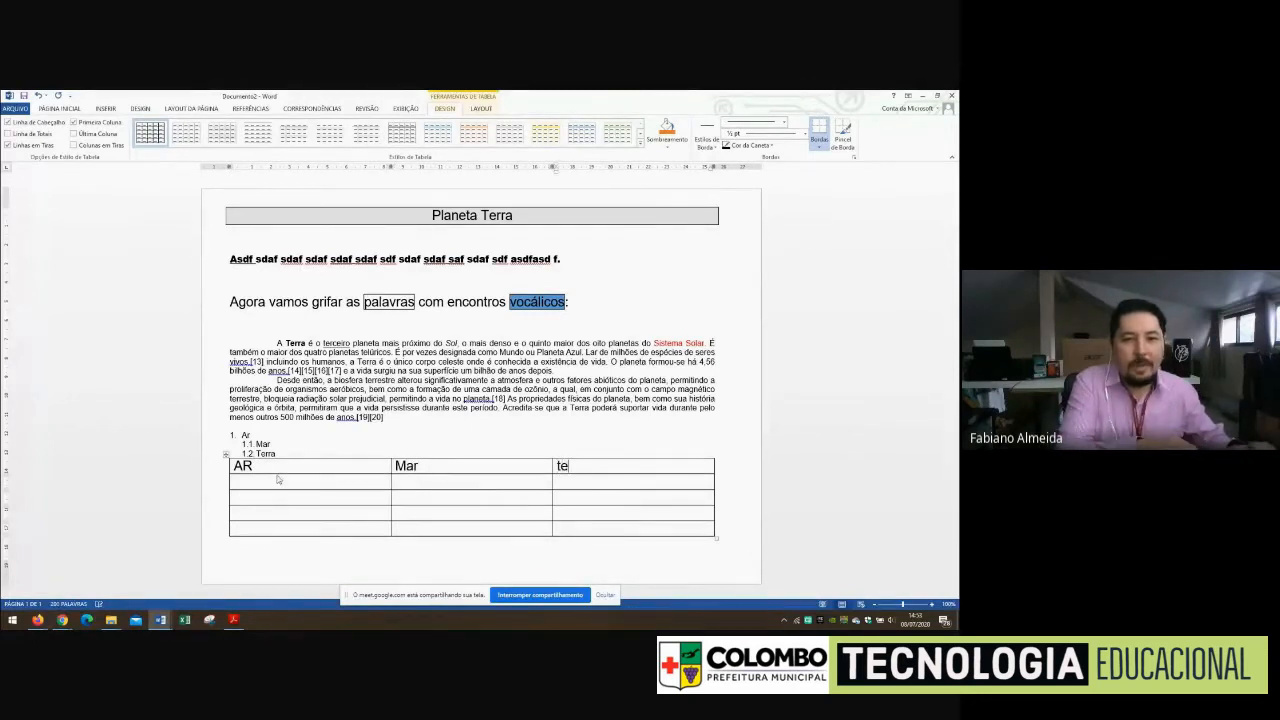
text(rra)
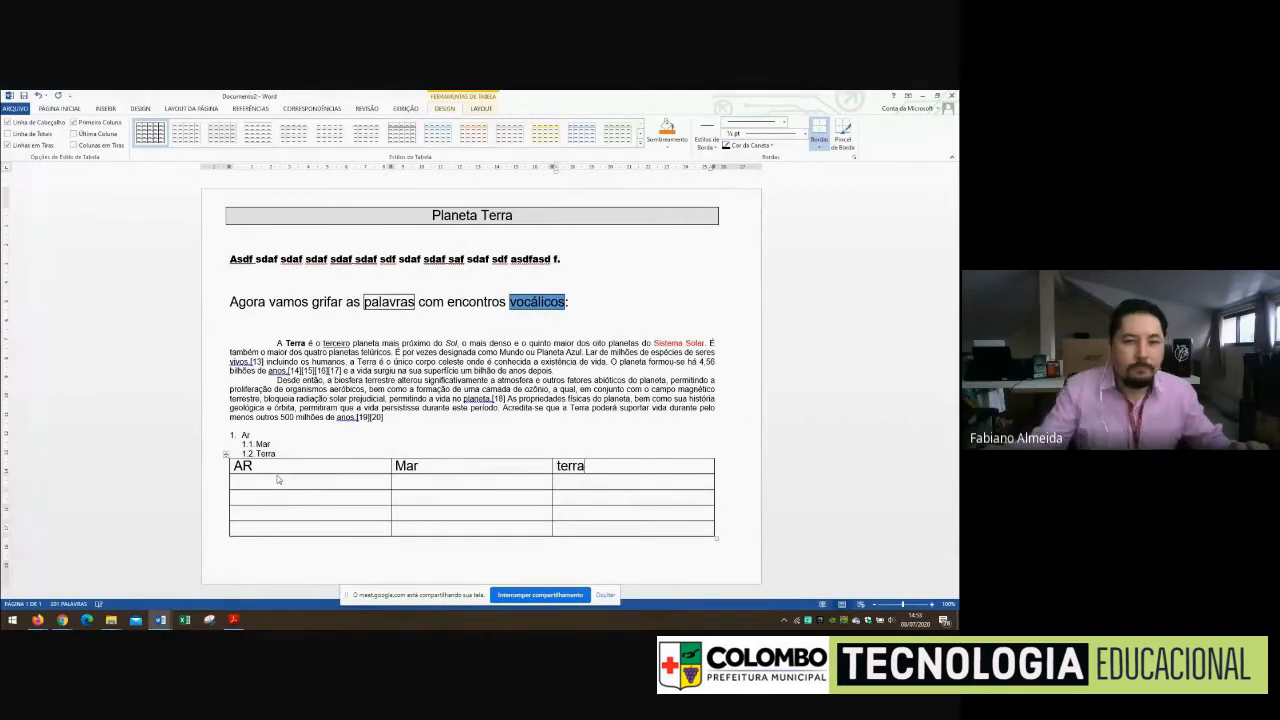
Replace the first header with "At" and capitalise the third header as "Terra"
double_click(252, 466)
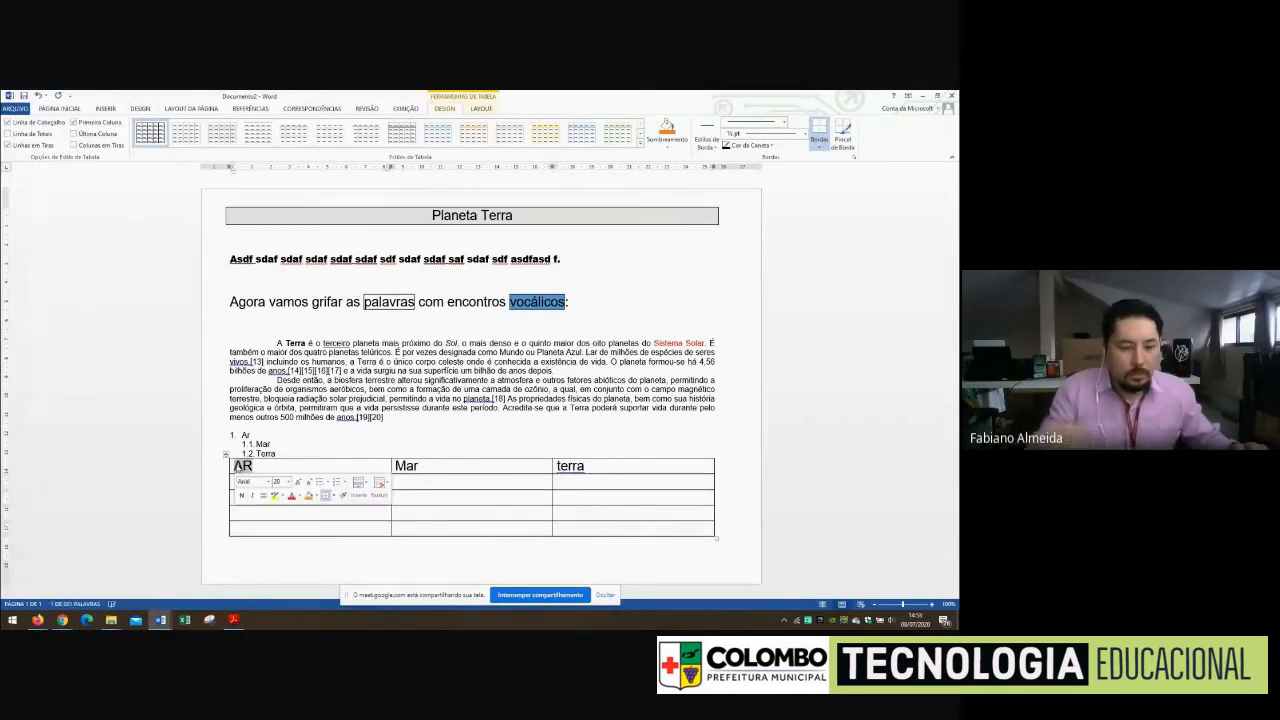
text(Ar)
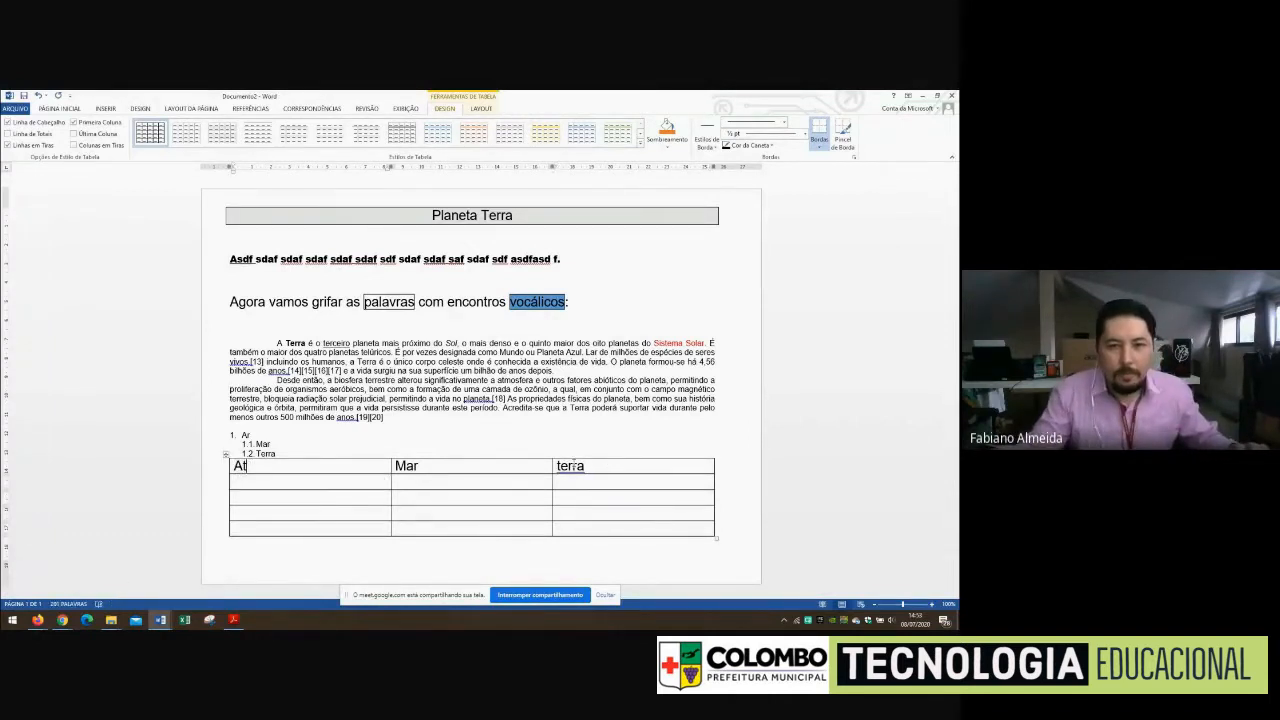
click(568, 465)
key(BackSpace)
text(T)
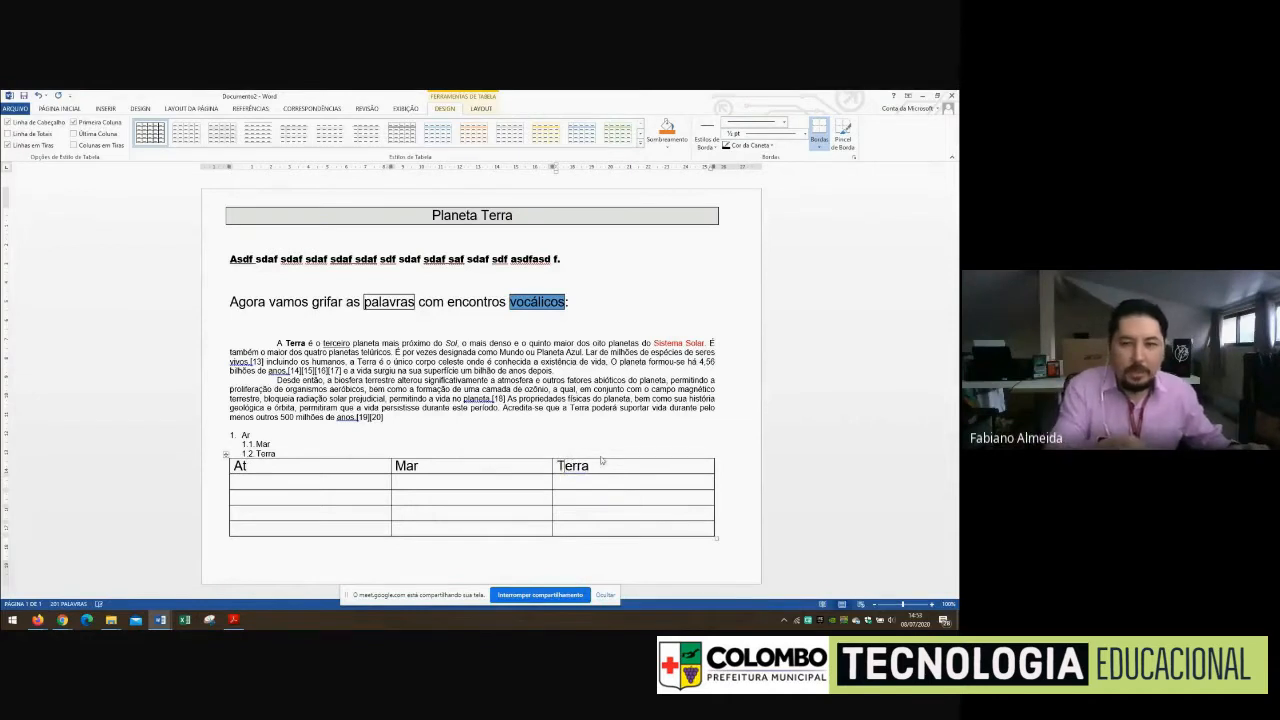
click(603, 462)
Centre the text of the table's header row
drag(590, 465, 353, 458)
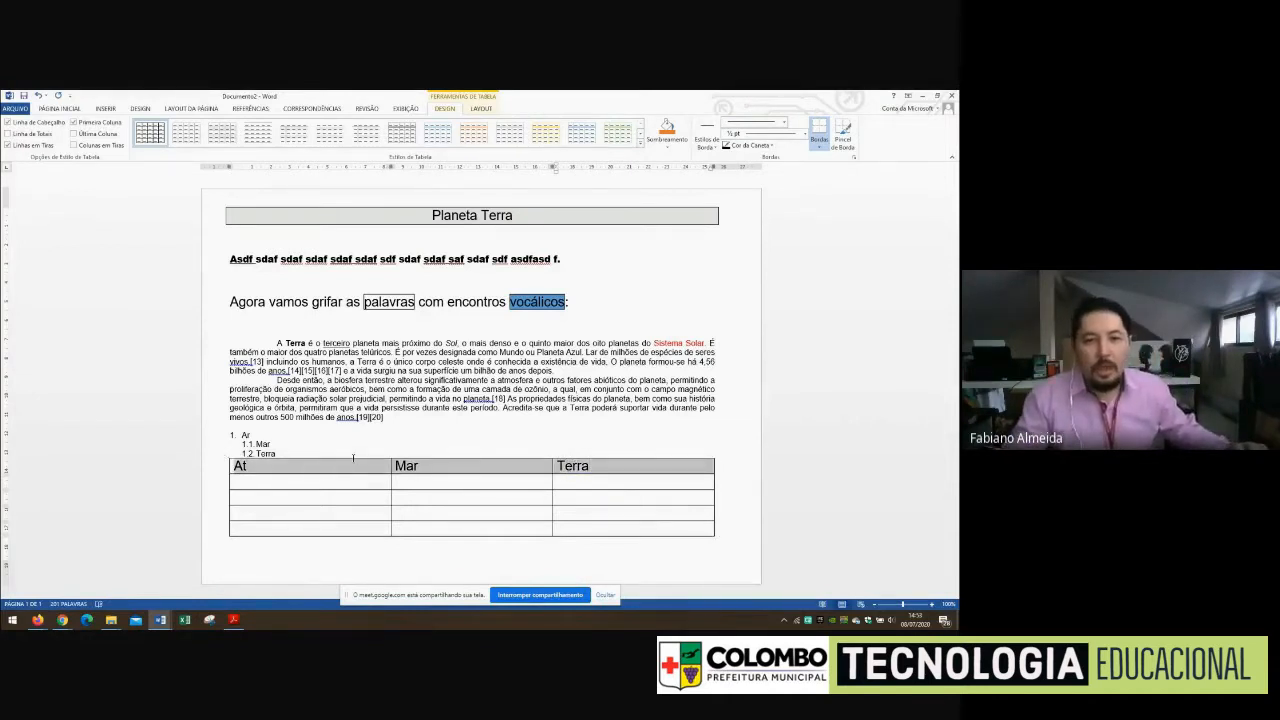
click(63, 108)
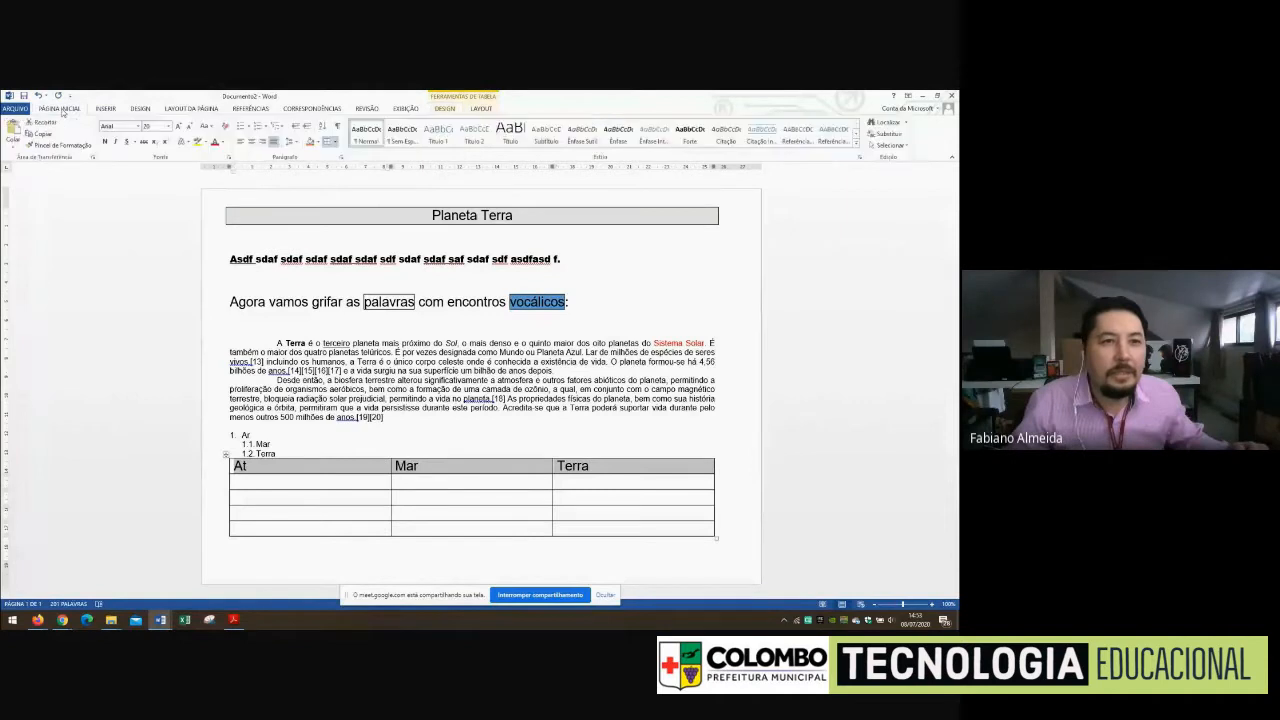
click(251, 141)
click(496, 465)
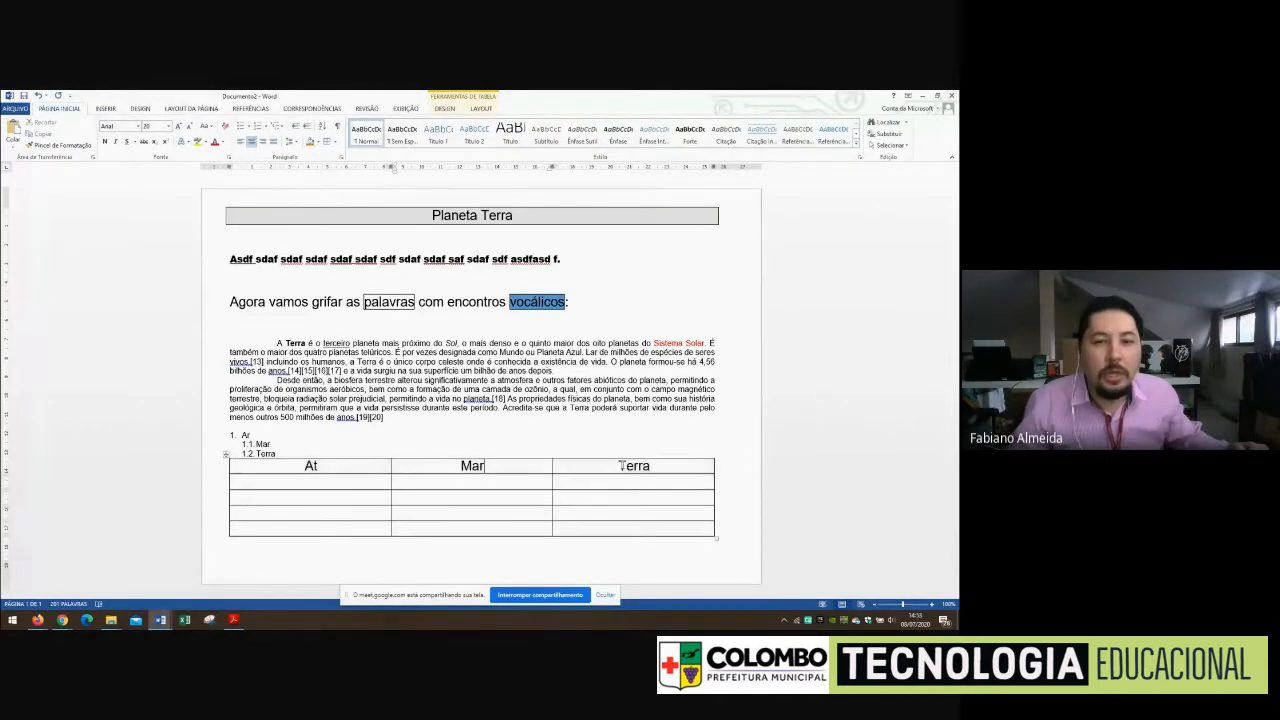
Try left and right alignment on the header row and return it to centred alignment
drag(649, 465, 348, 474)
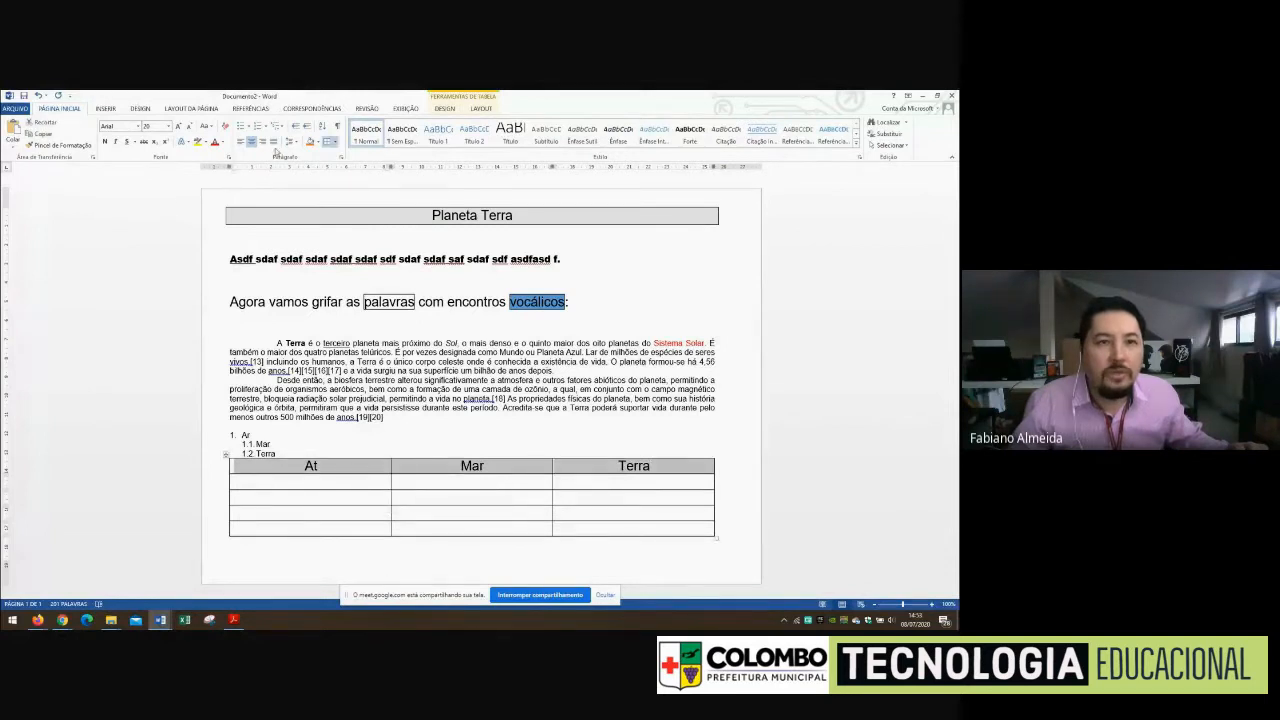
click(241, 142)
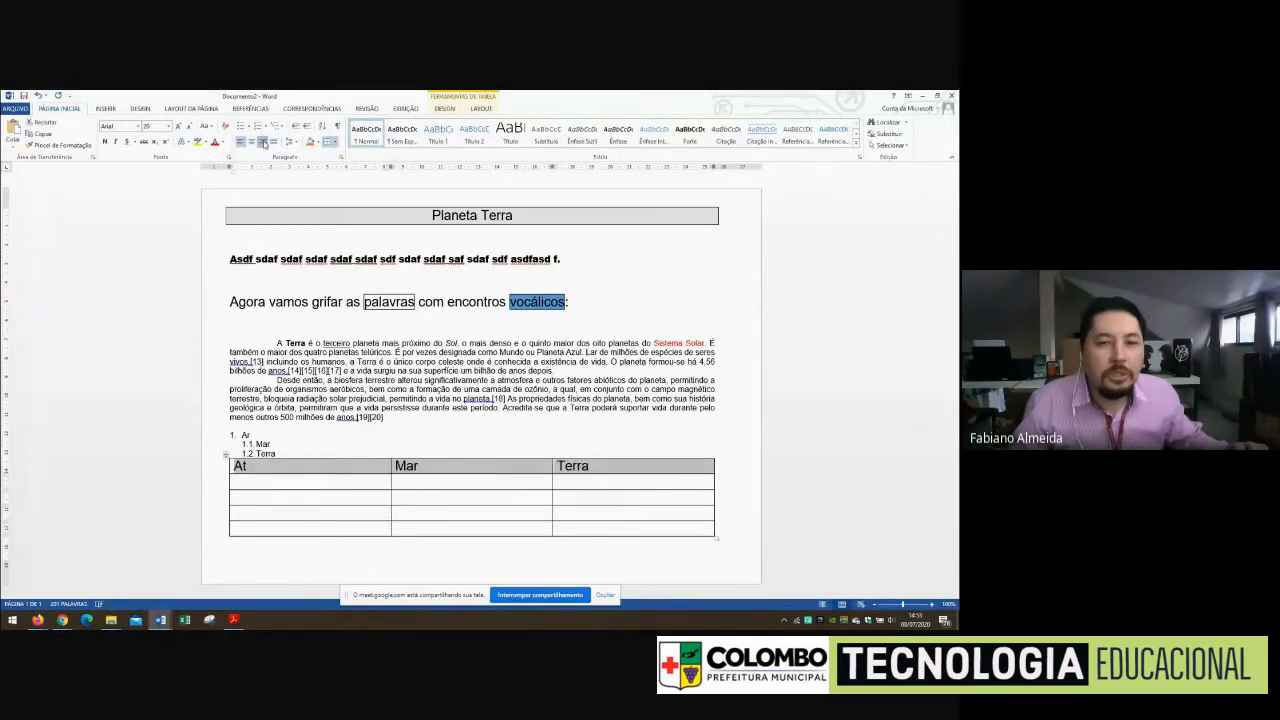
click(262, 142)
click(241, 142)
click(253, 143)
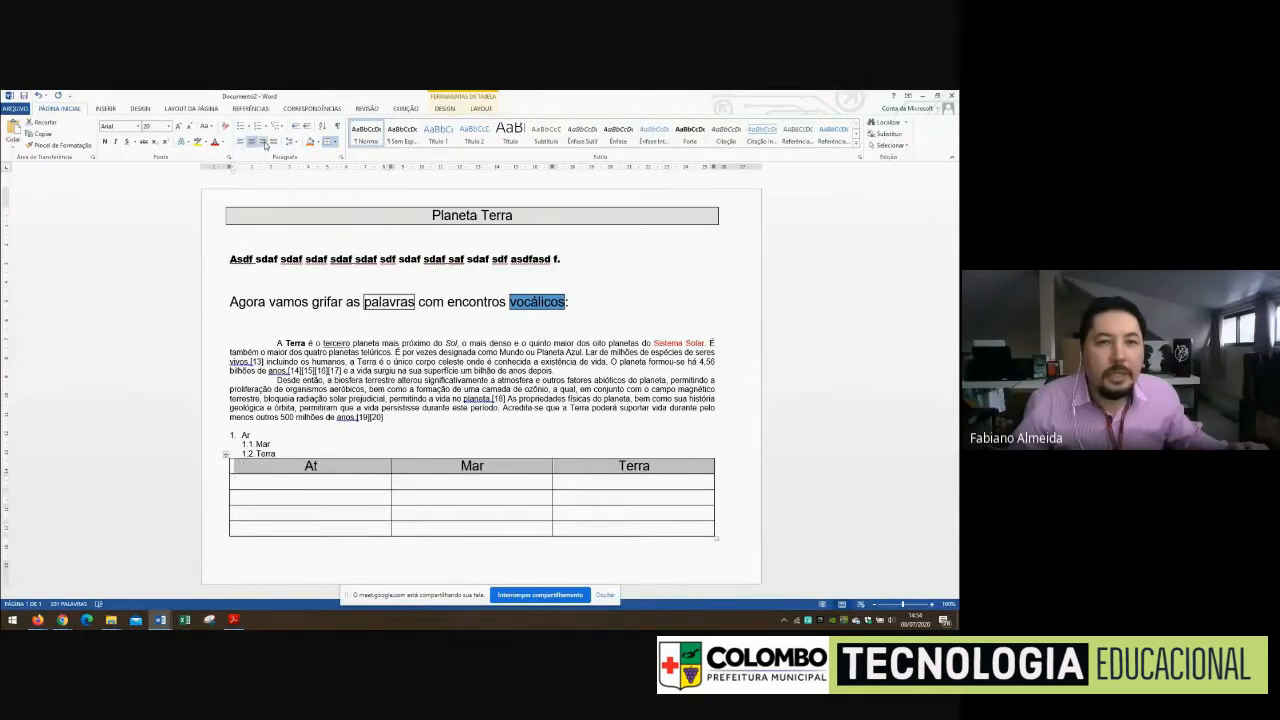
Correct the first header cell to "Ar" and place the cursor in the cell below it
click(336, 474)
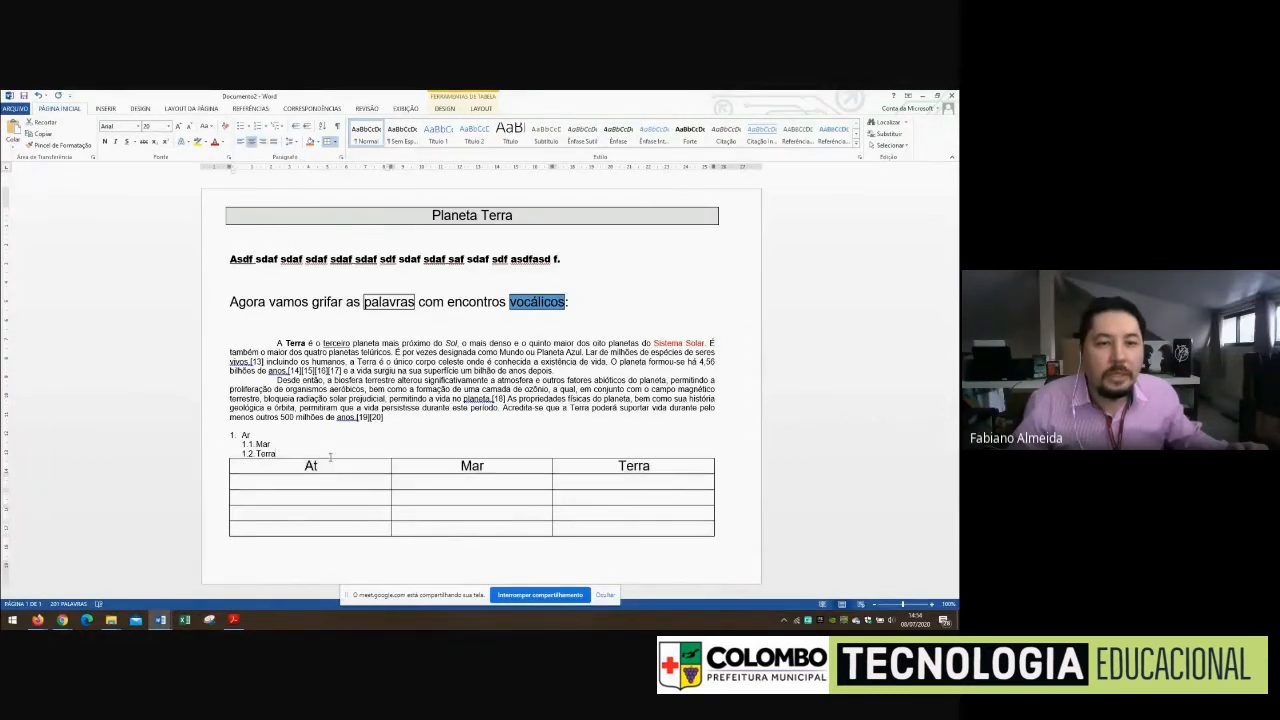
key(BackSpace)
text(r)
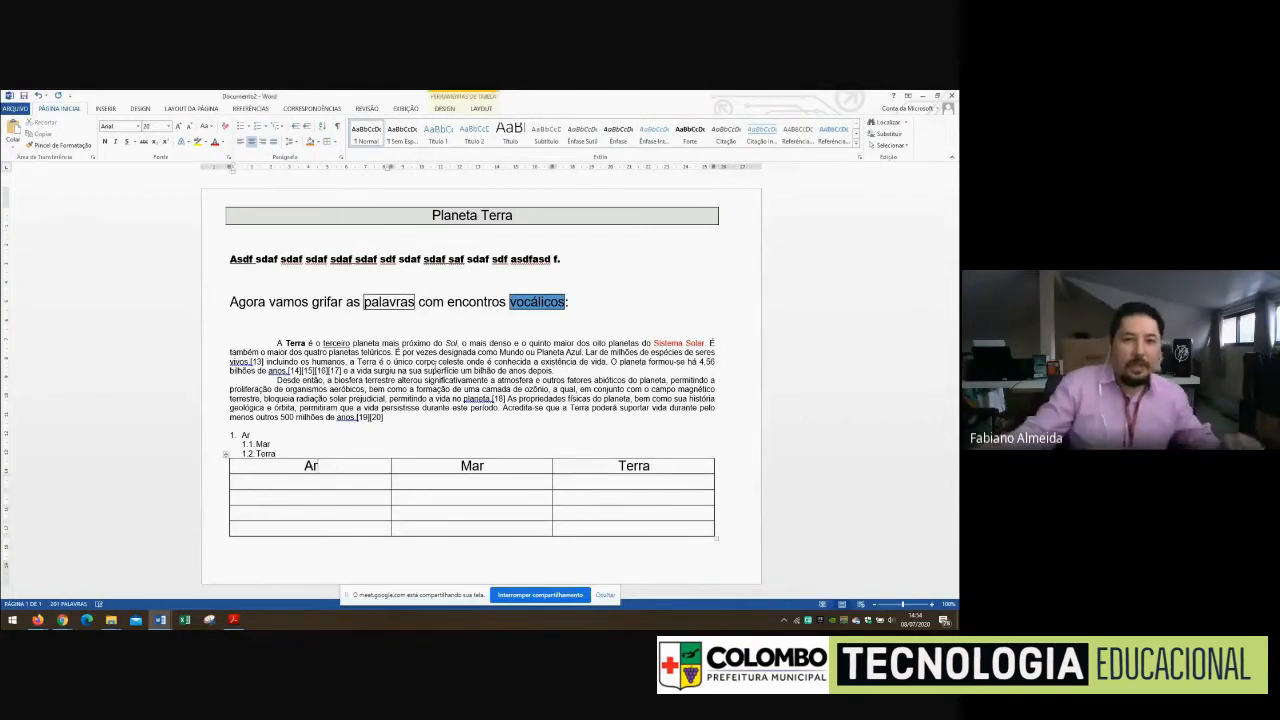
click(285, 485)
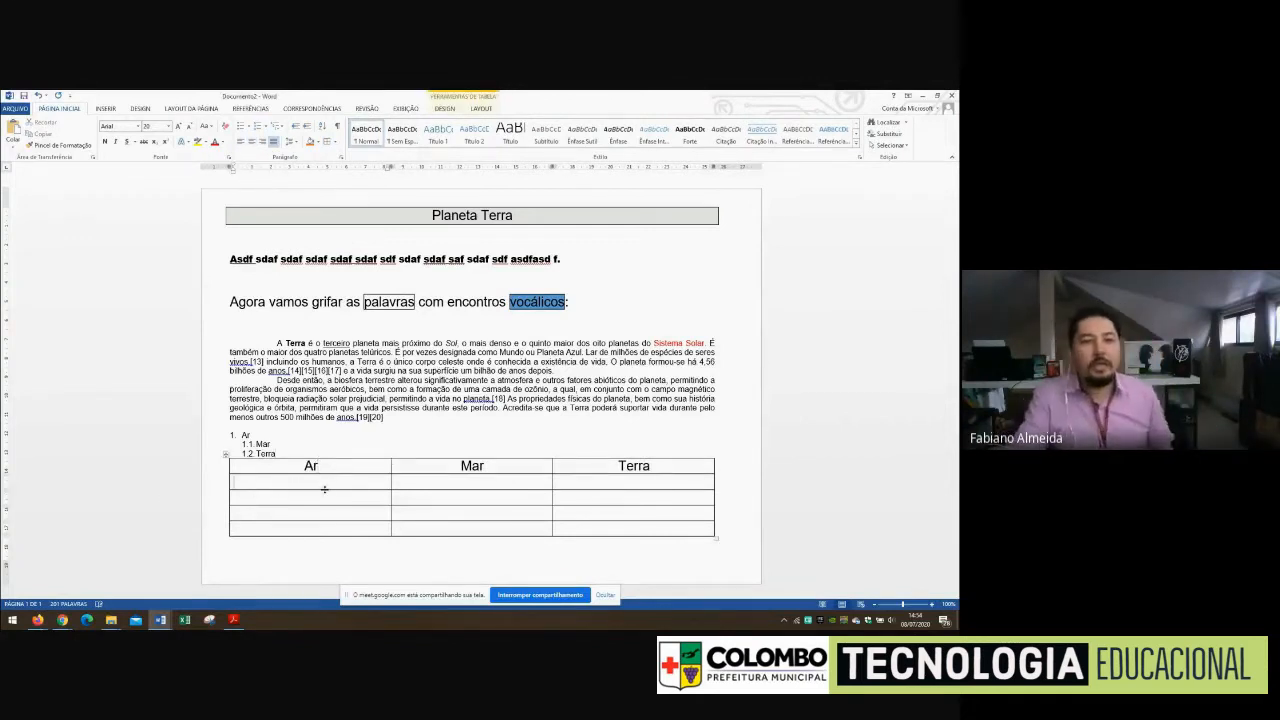
Shade the table's header row orange
double_click(349, 466)
drag(349, 466, 620, 475)
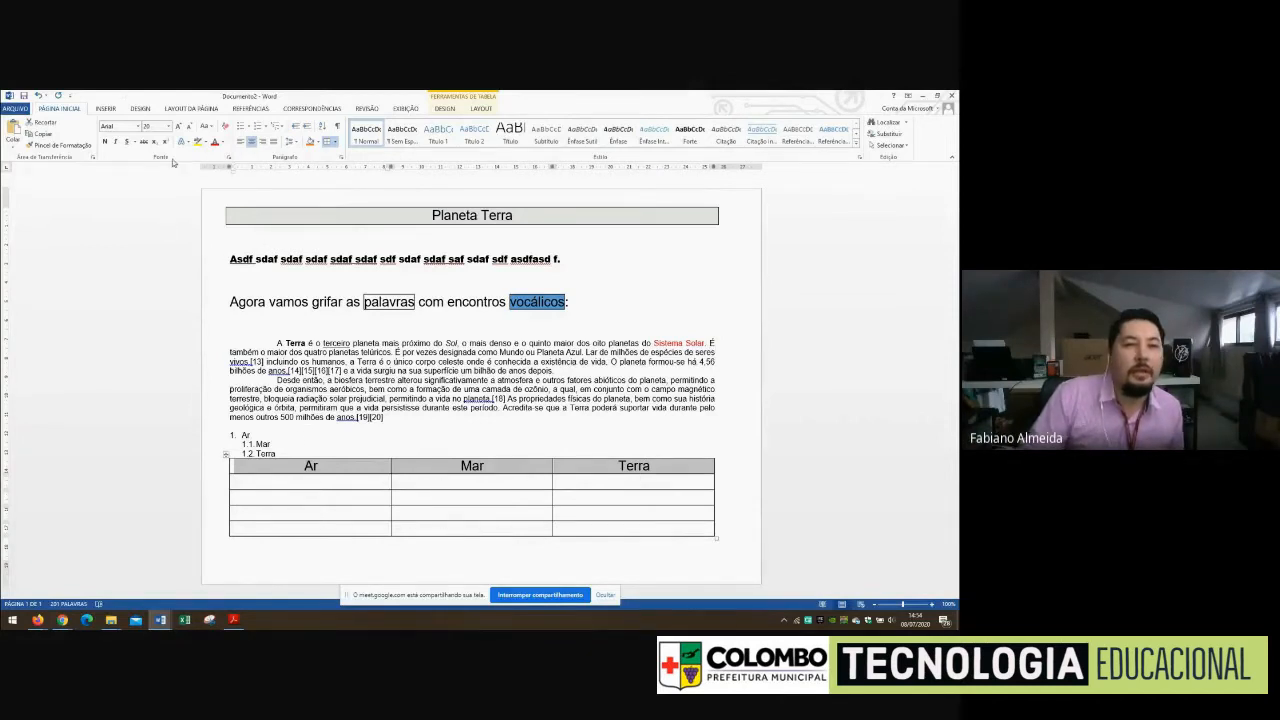
click(299, 466)
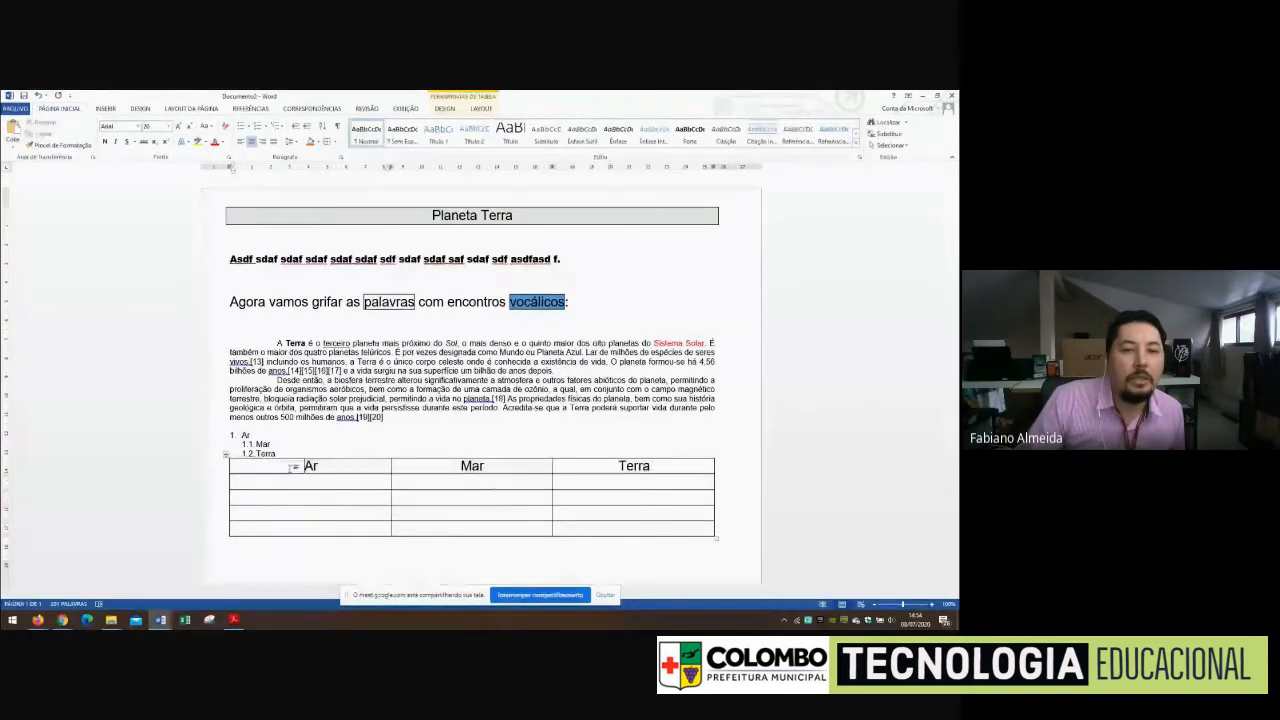
drag(297, 466, 597, 467)
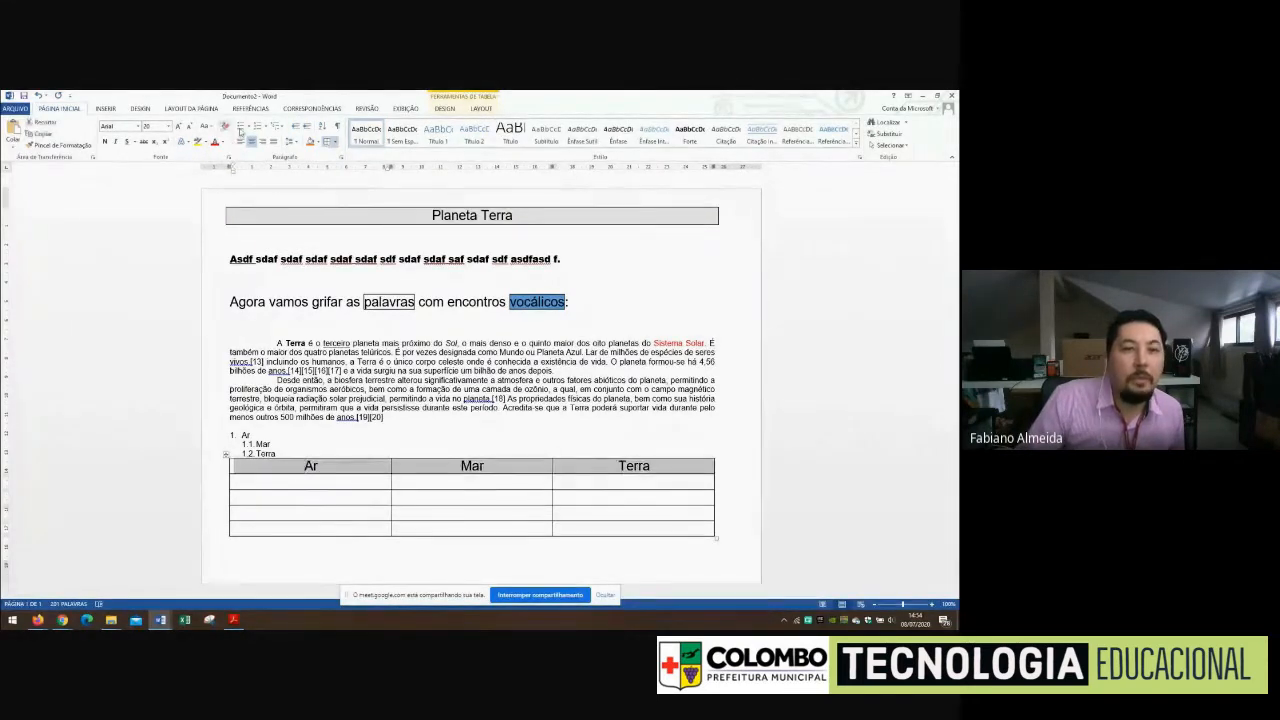
click(311, 142)
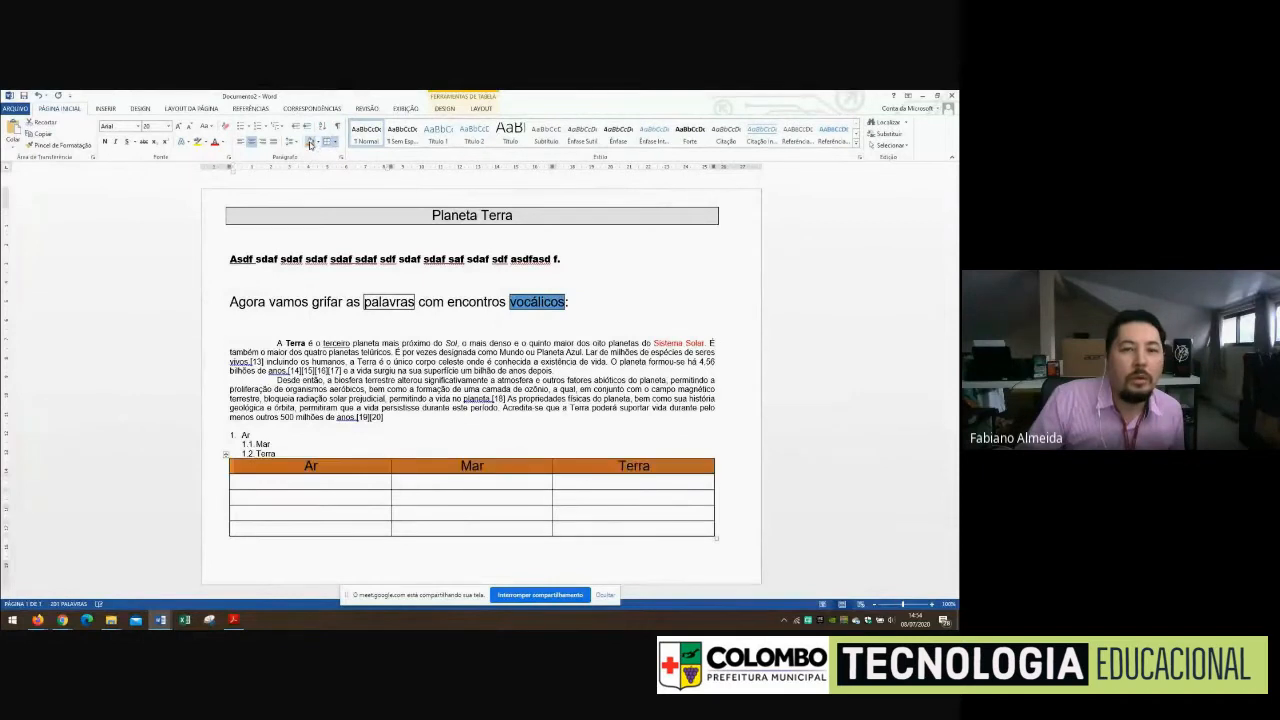
click(479, 518)
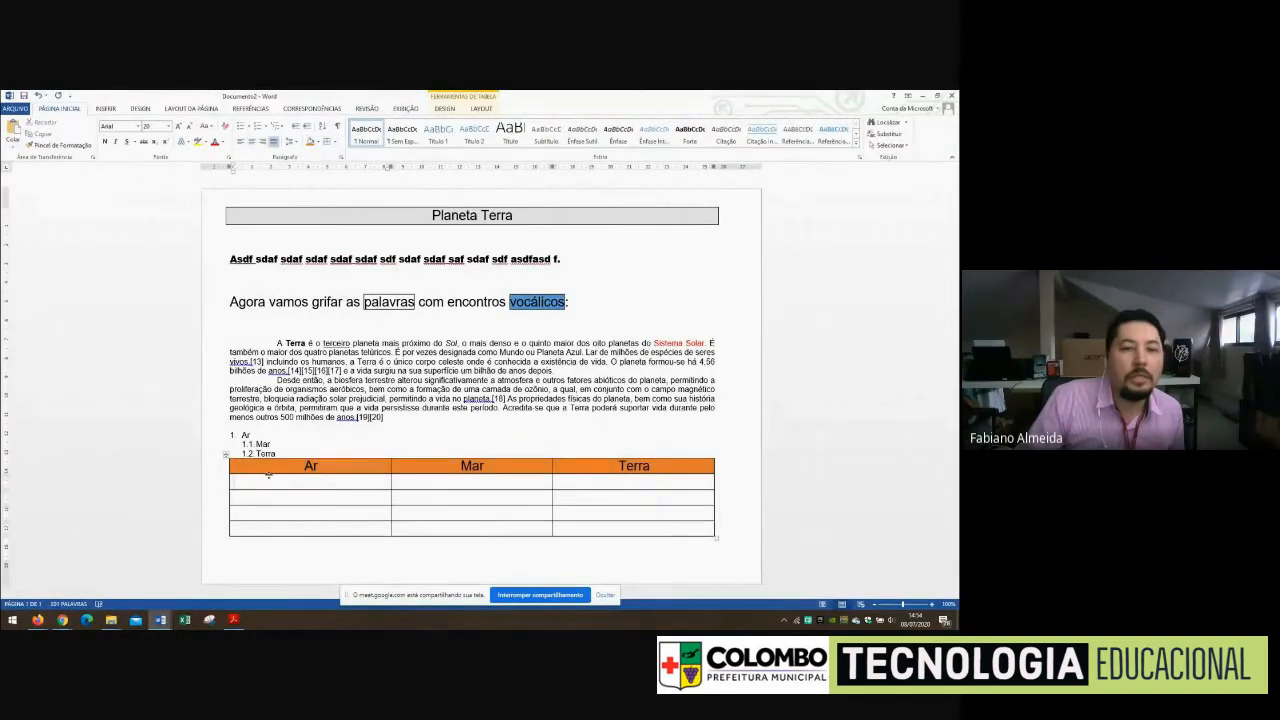
Move the cursor between the table and the surrounding text to check when the table tools are available
drag(283, 468, 680, 467)
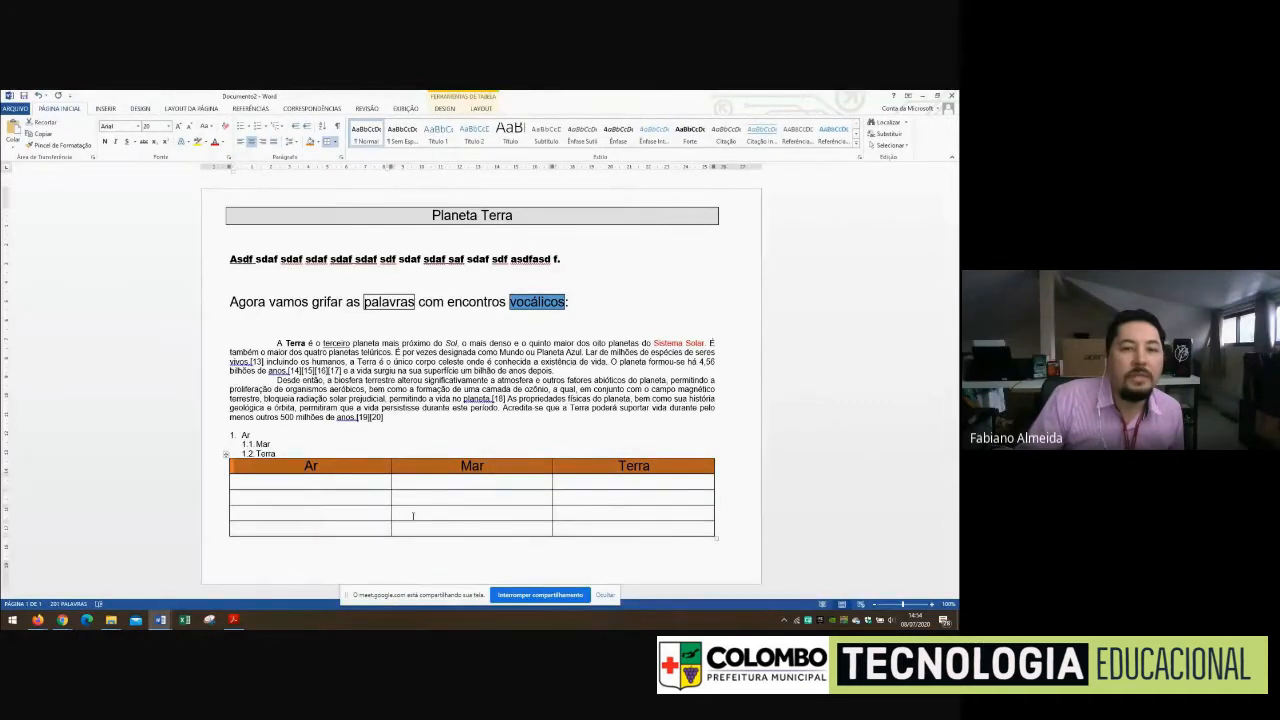
click(368, 483)
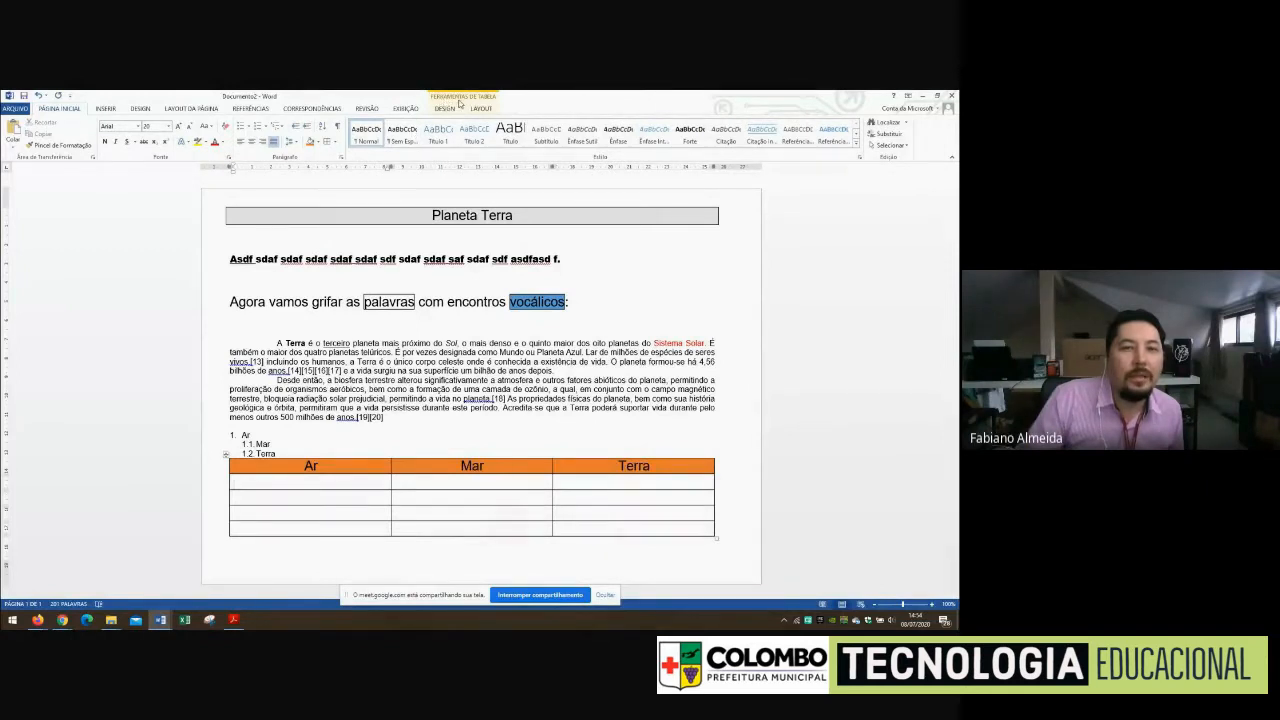
click(446, 370)
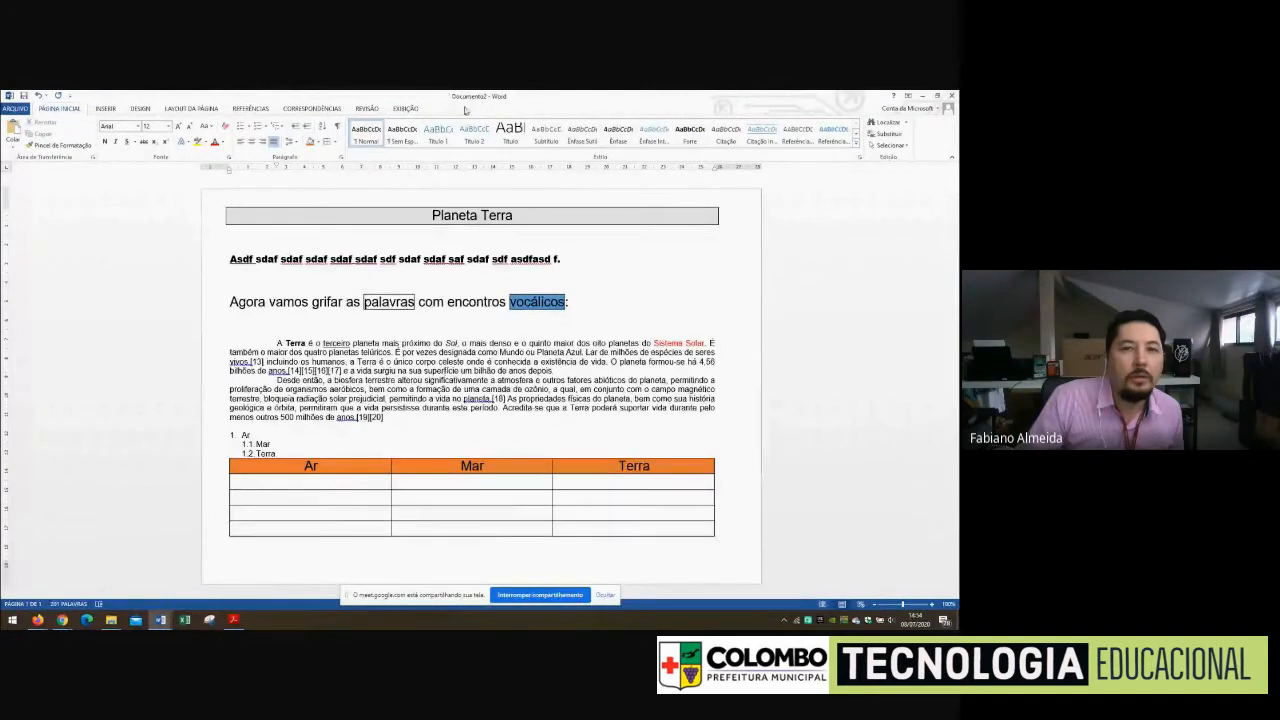
click(363, 488)
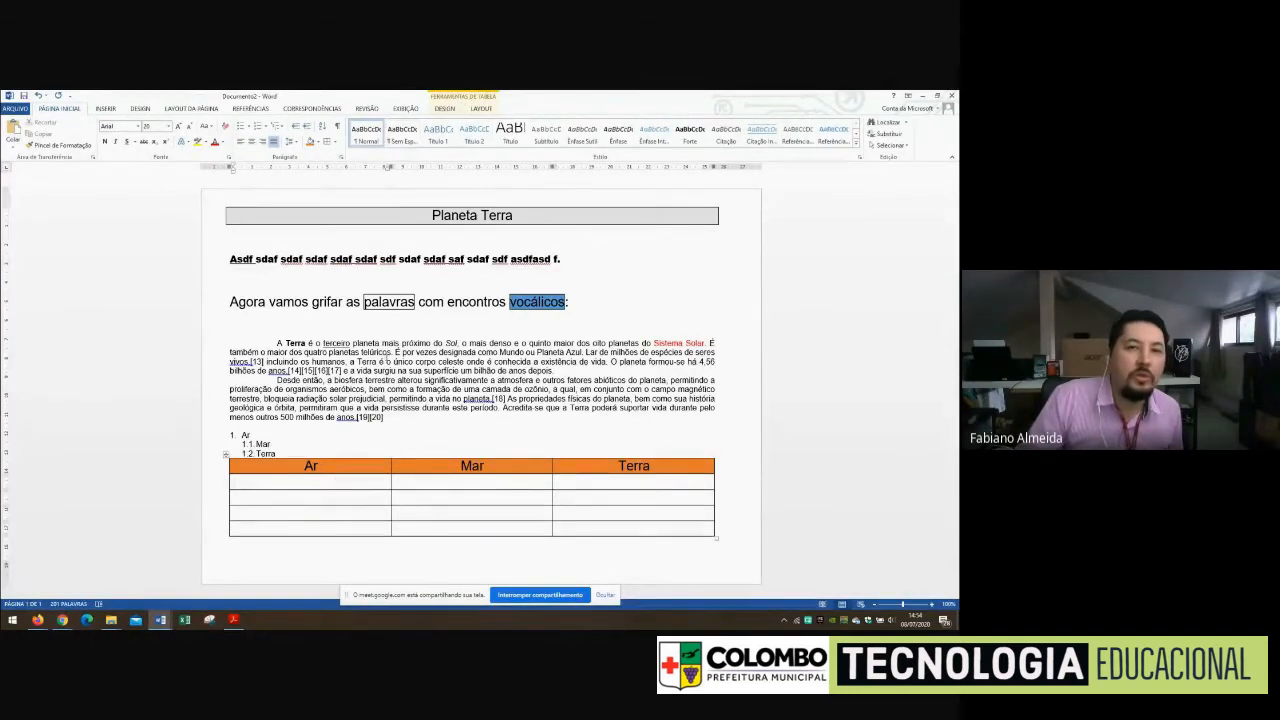
click(278, 434)
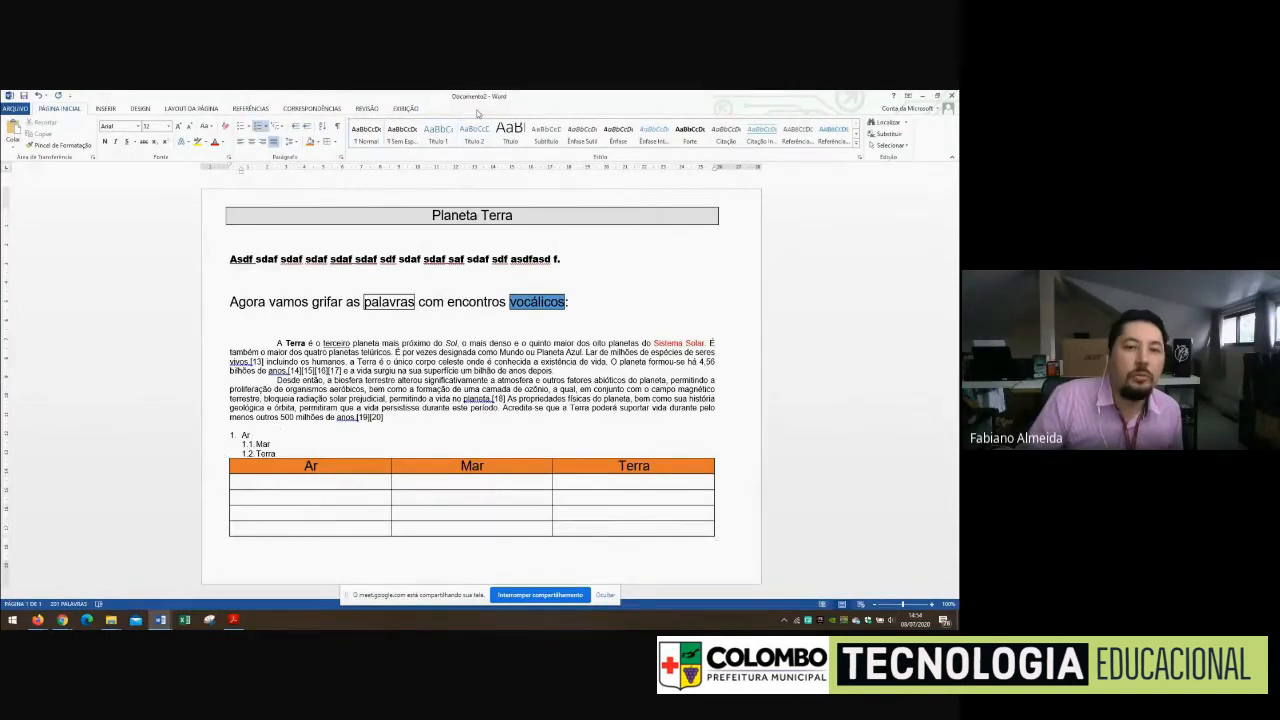
click(399, 497)
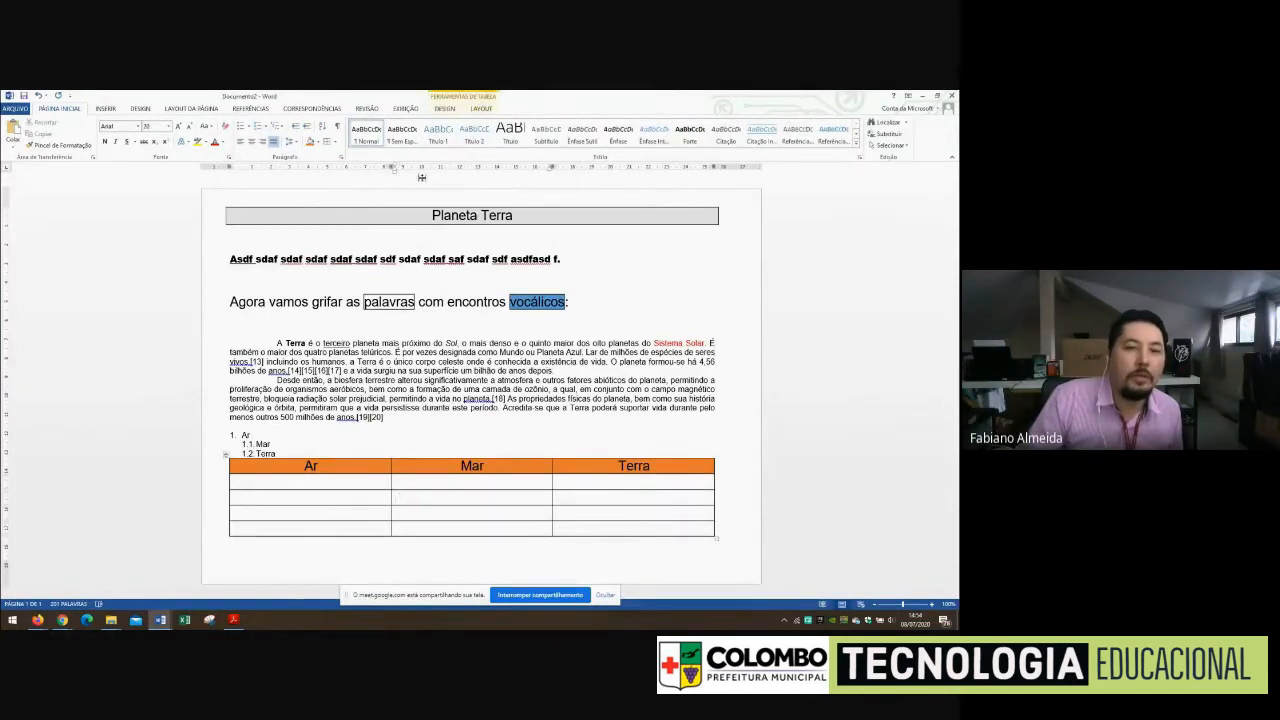
Select the header row and examine the available table styles and layout options without applying any
drag(312, 467, 583, 474)
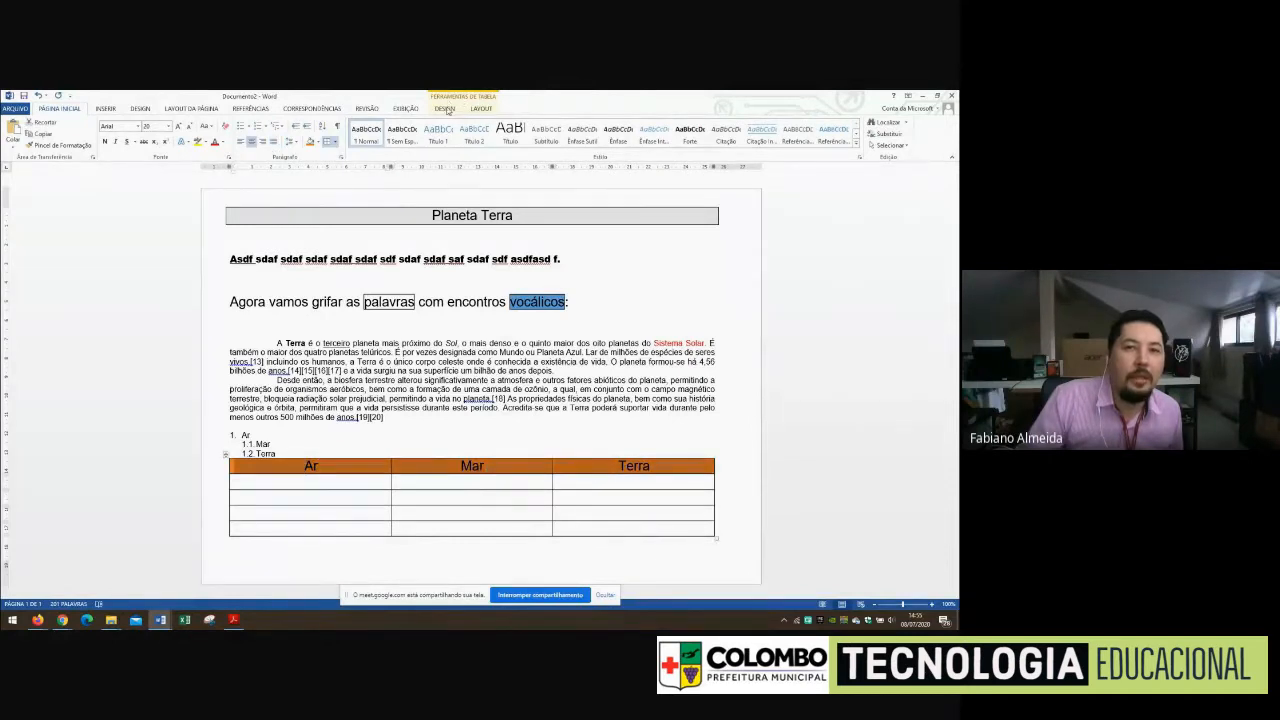
click(446, 109)
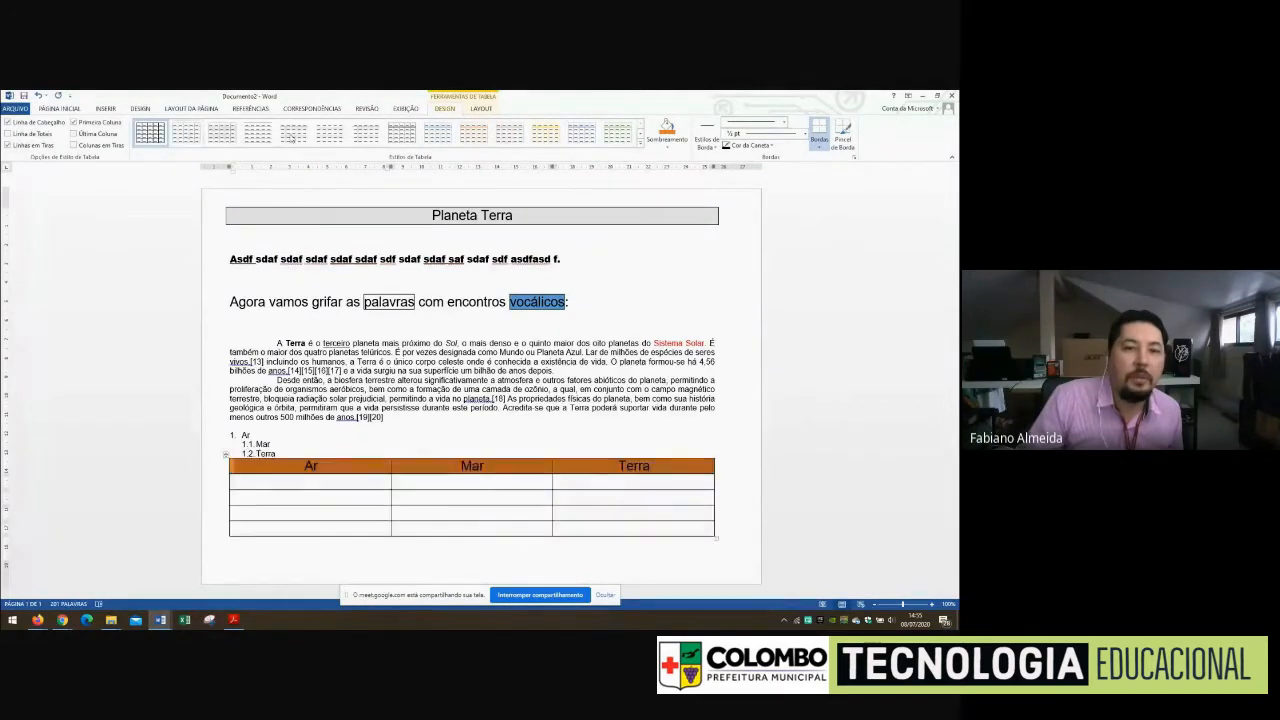
click(640, 144)
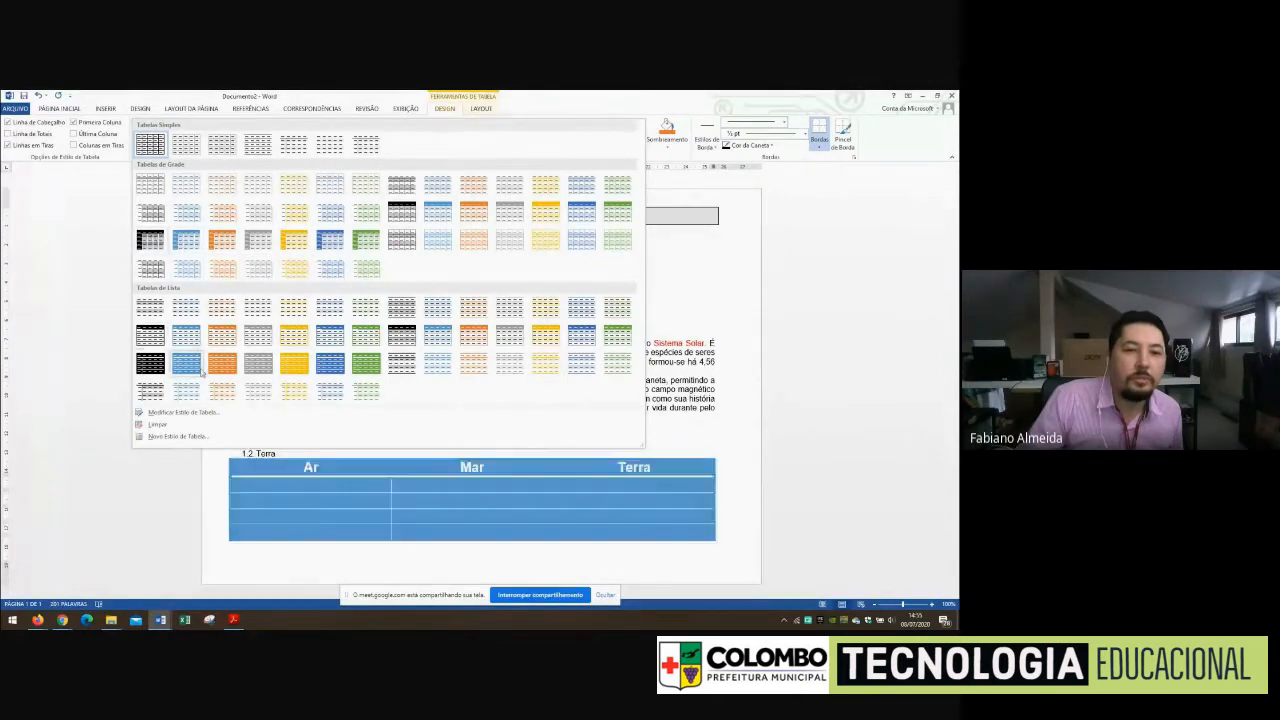
click(462, 112)
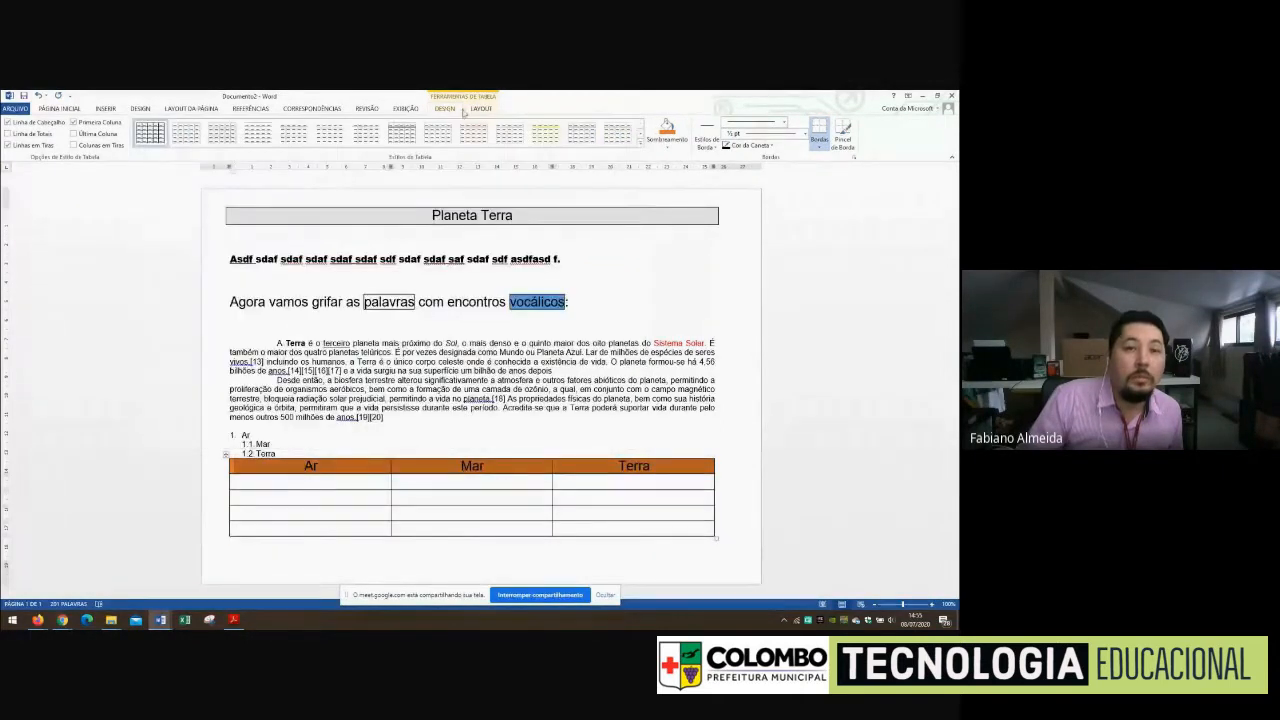
click(481, 109)
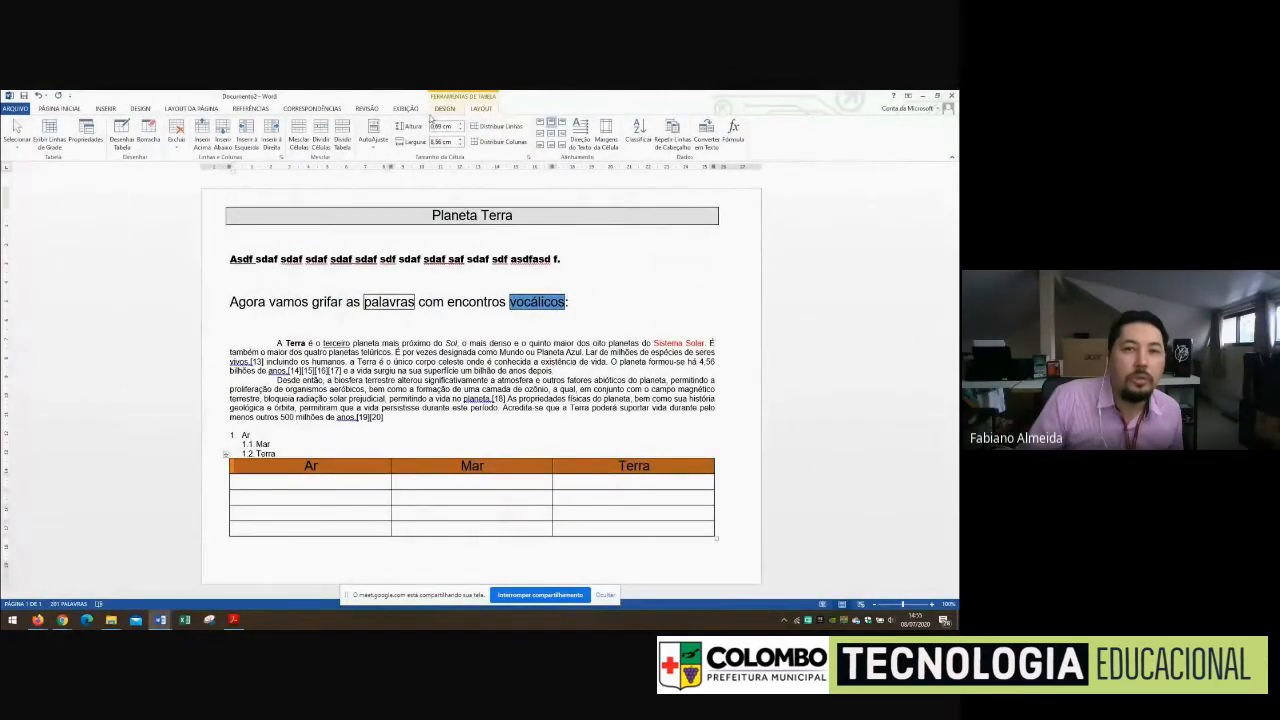
Shade the selected header row with a light blue theme colour
click(446, 110)
click(668, 140)
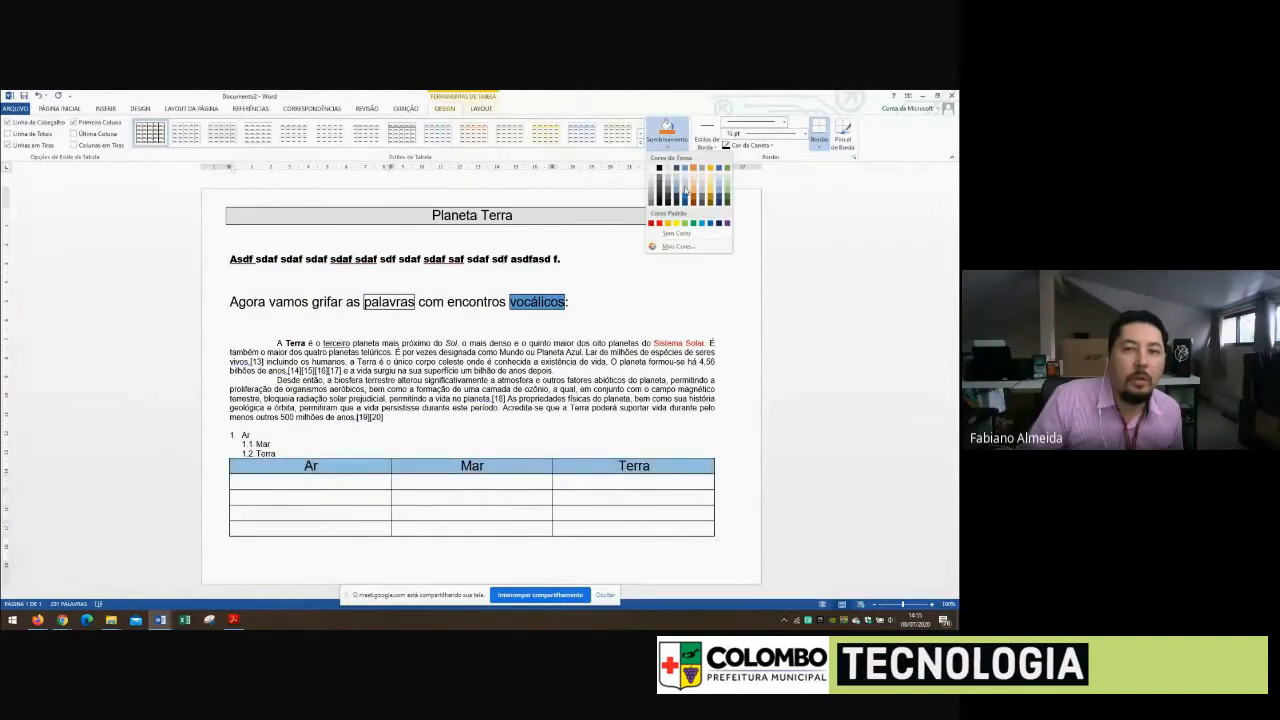
click(686, 188)
Insert a new table row below the first empty row
click(484, 109)
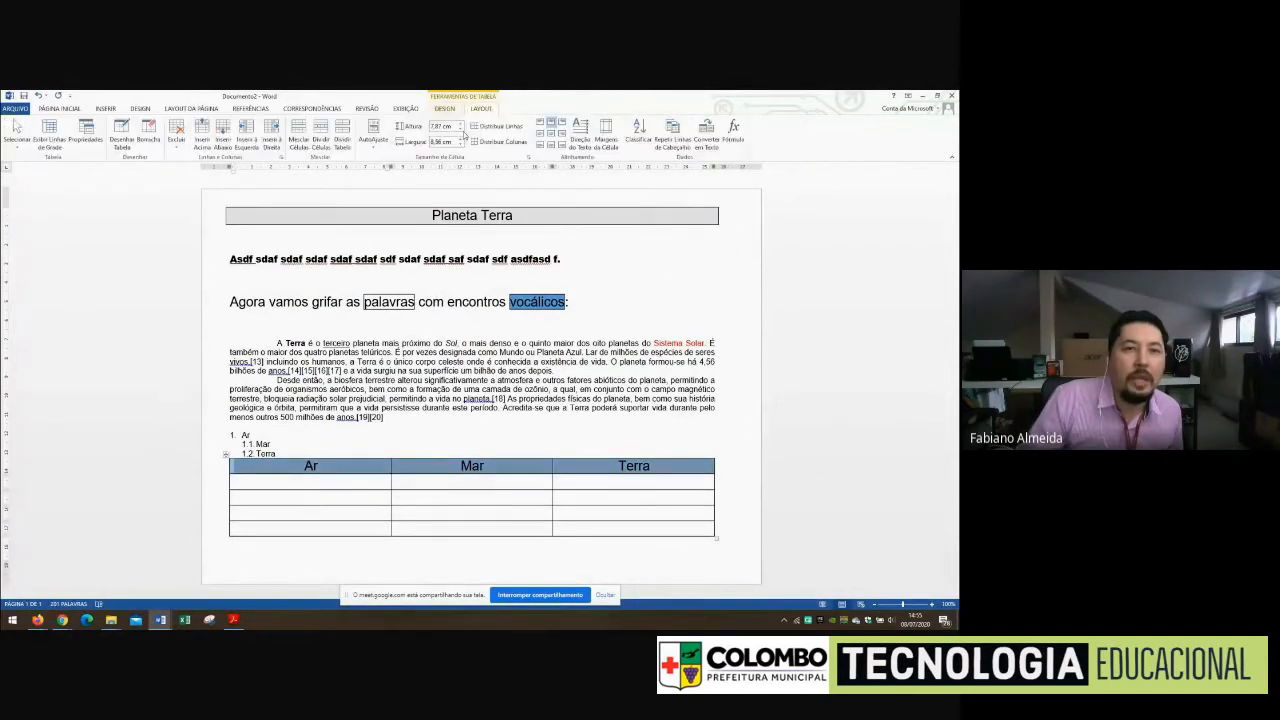
click(320, 484)
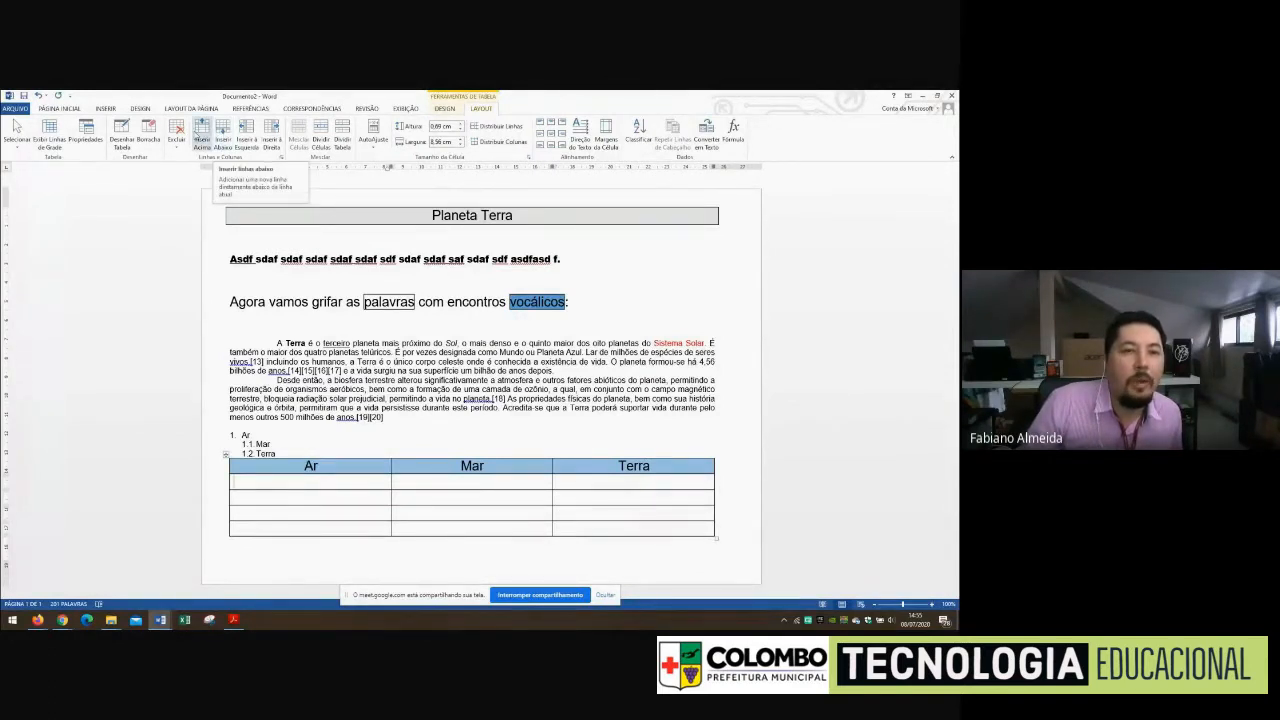
click(223, 128)
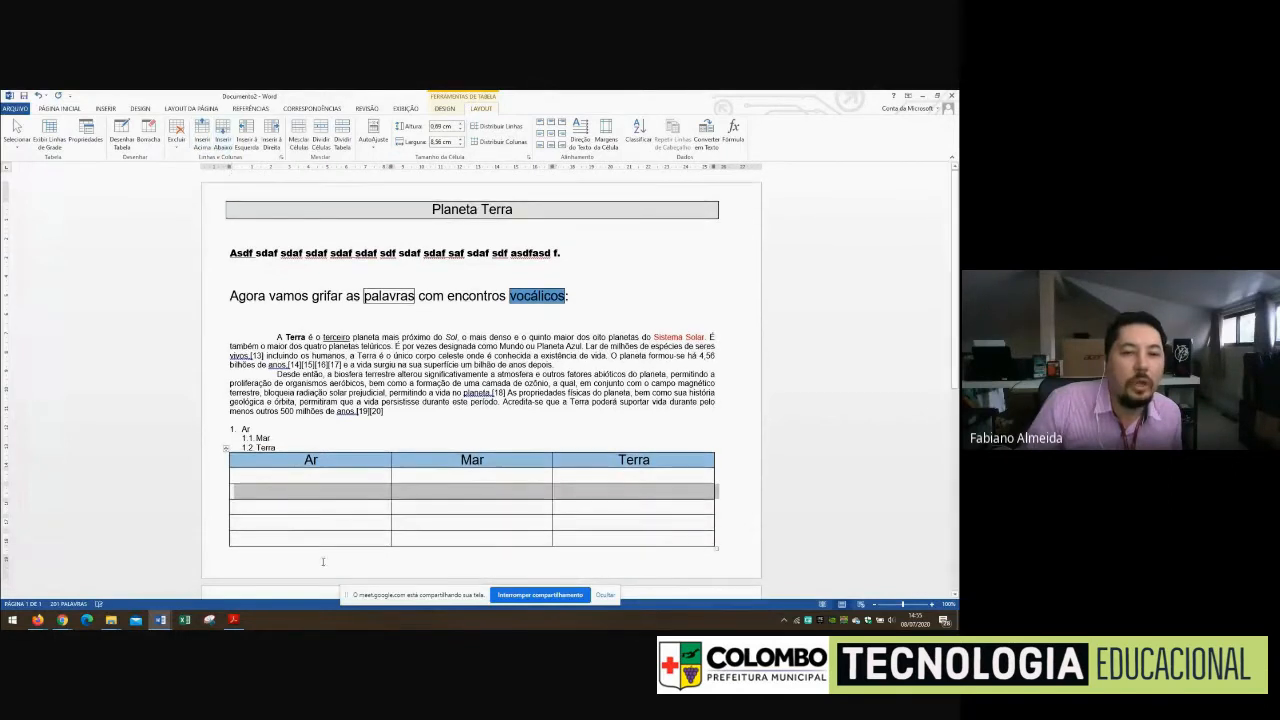
click(297, 508)
Delete the row directly below the table's header row
click(286, 477)
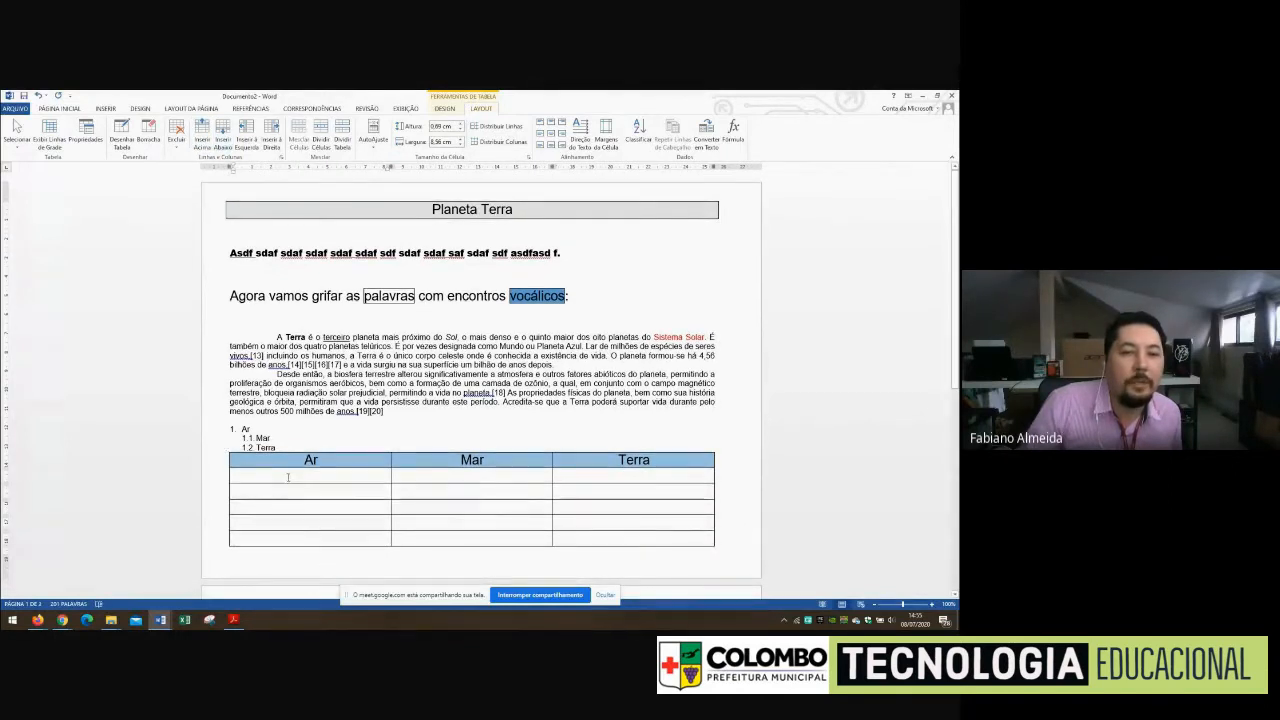
click(180, 144)
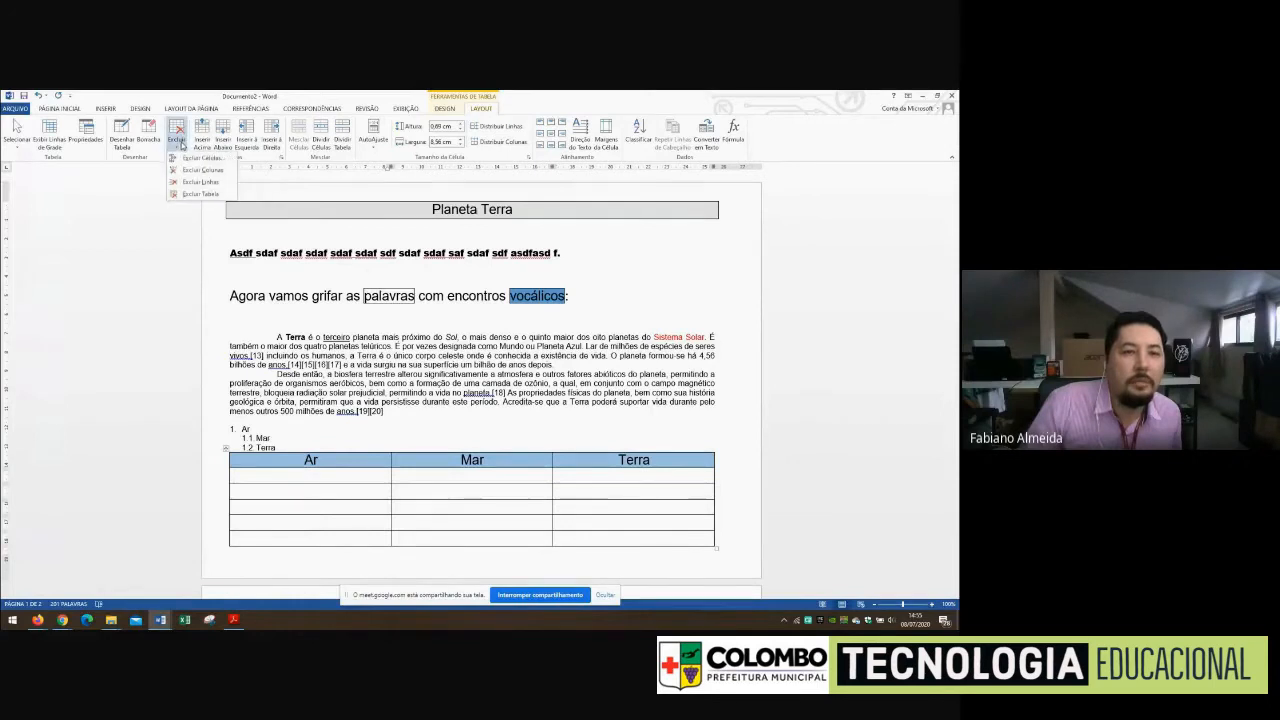
click(218, 182)
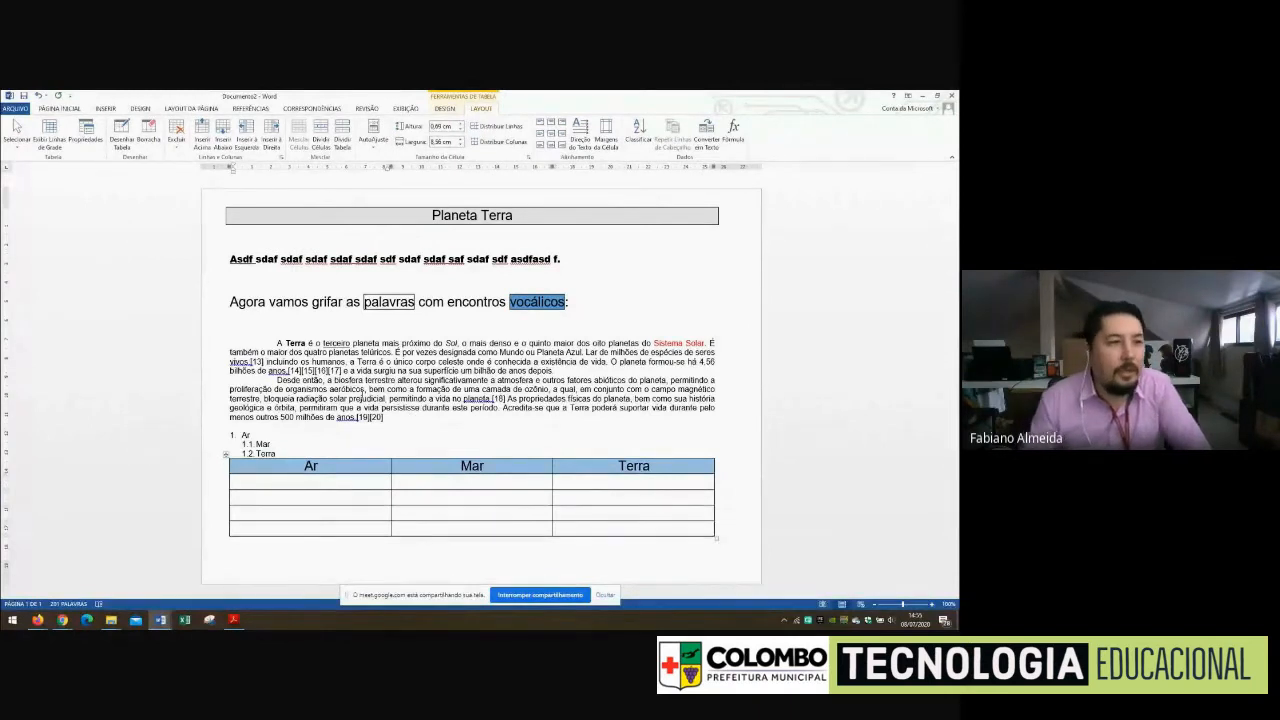
click(328, 397)
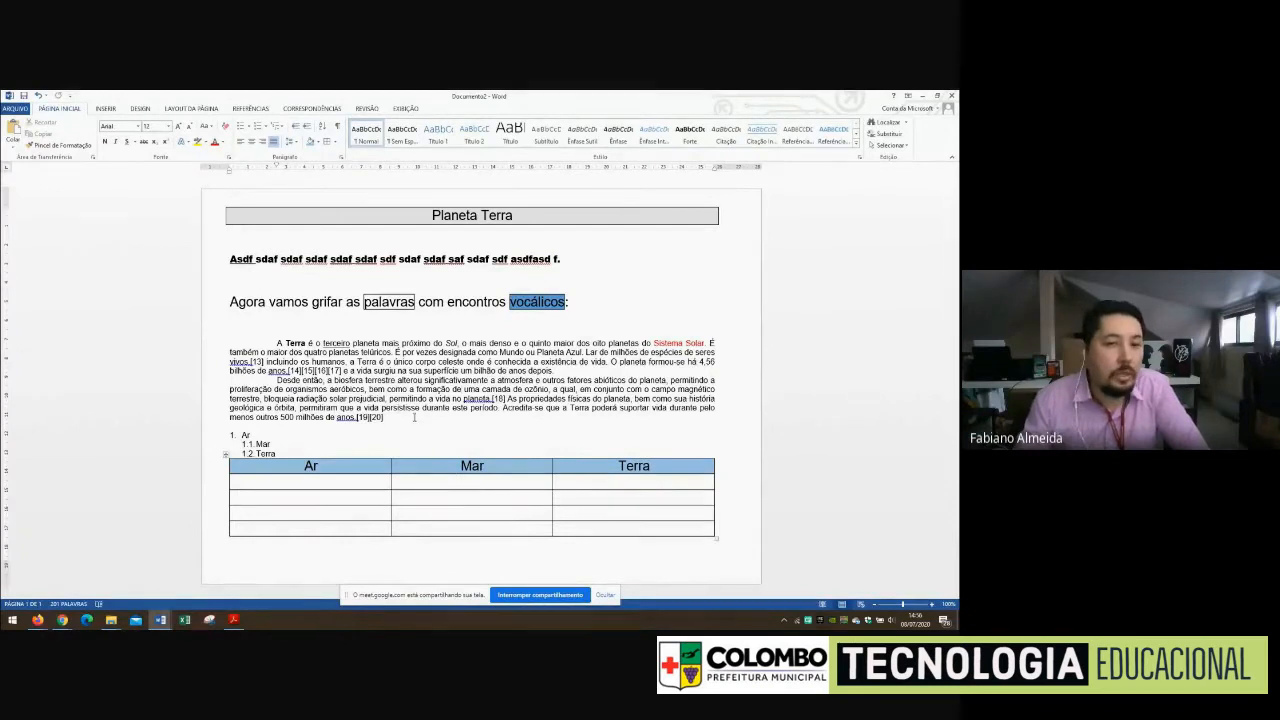
click(341, 441)
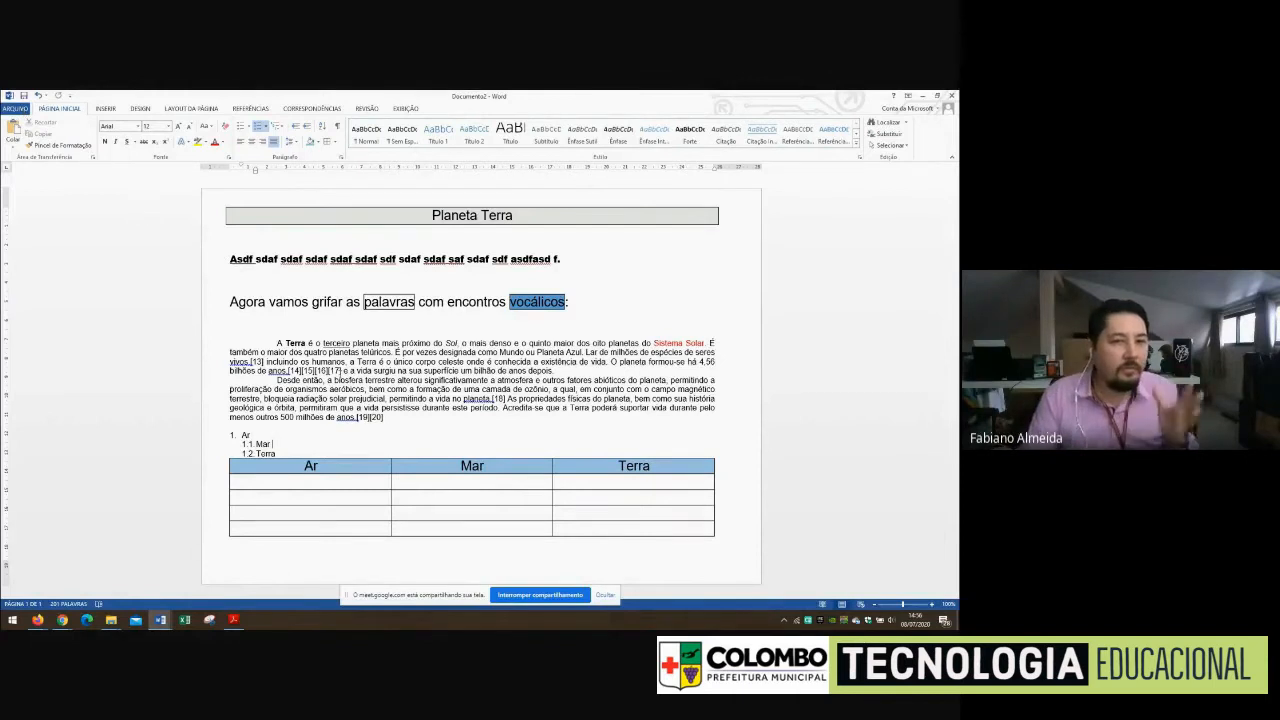
click(390, 421)
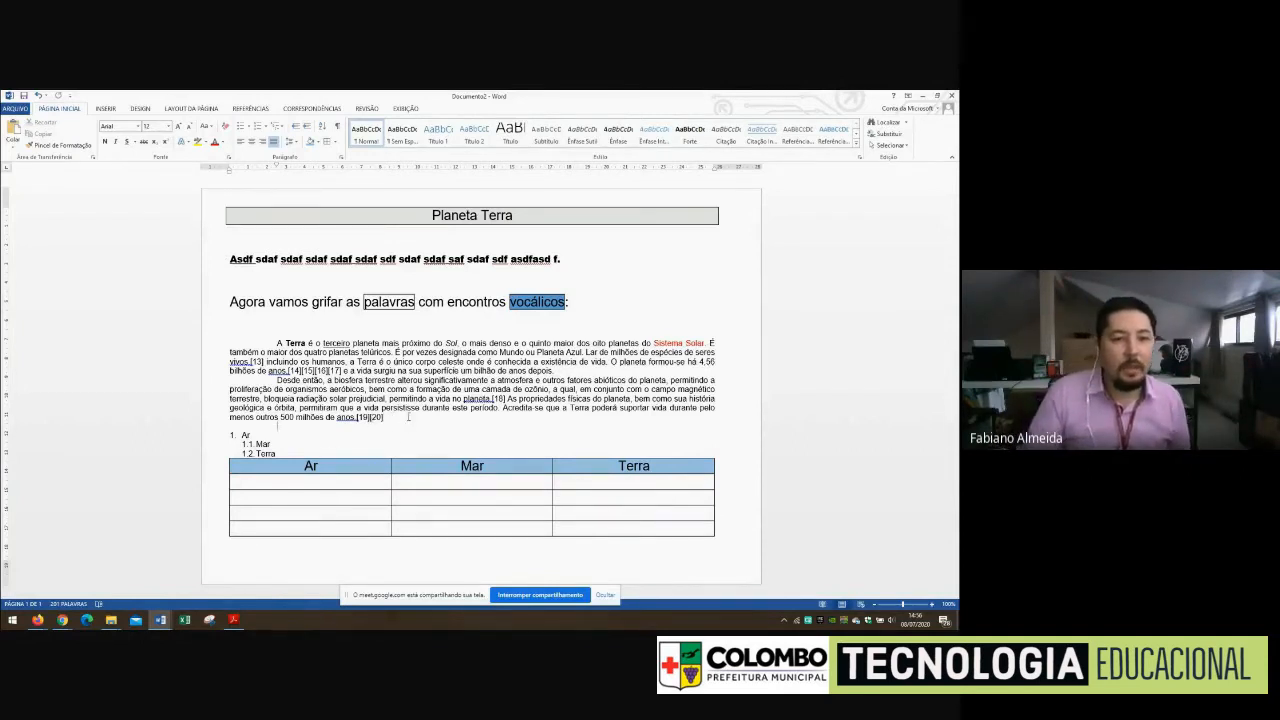
click(289, 487)
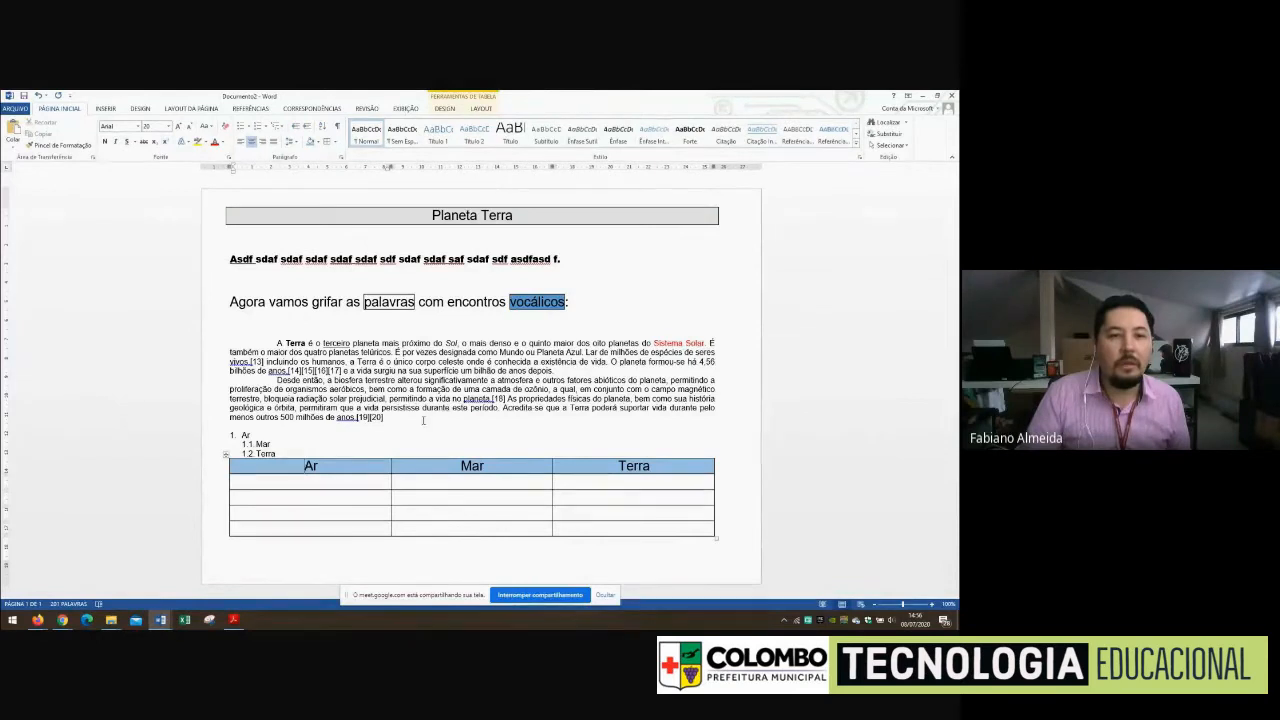
click(105, 108)
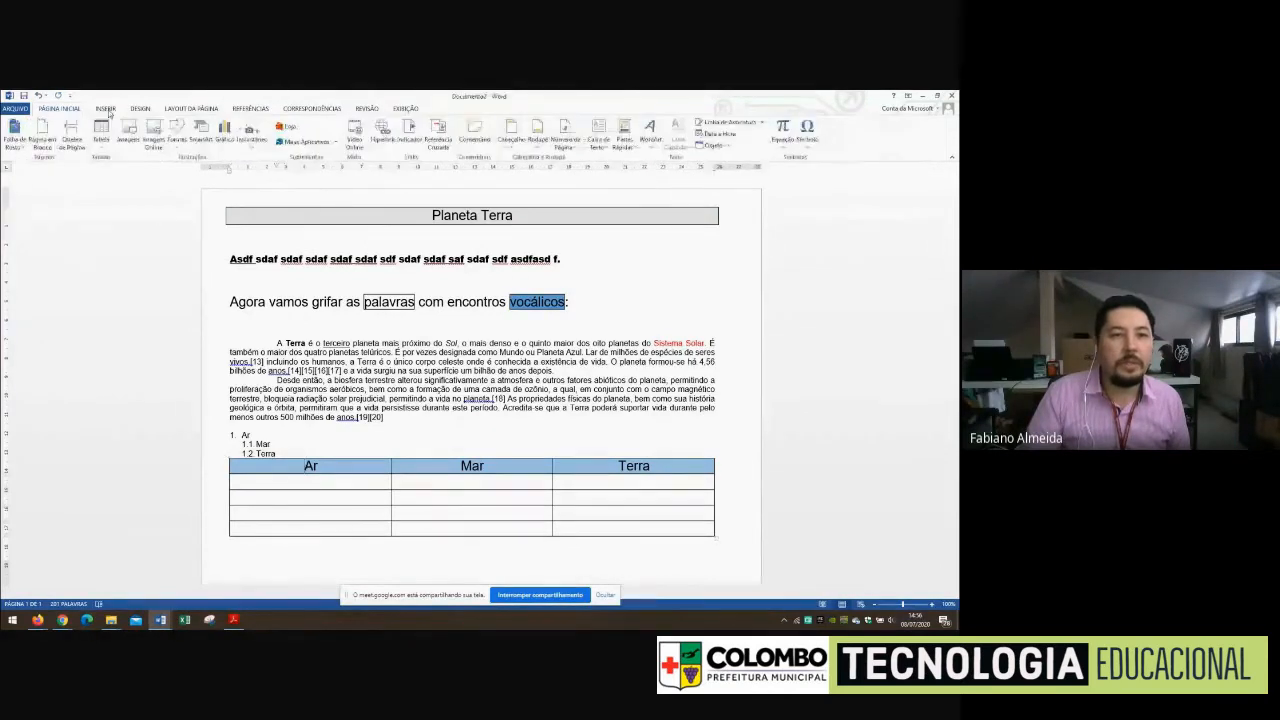
click(101, 135)
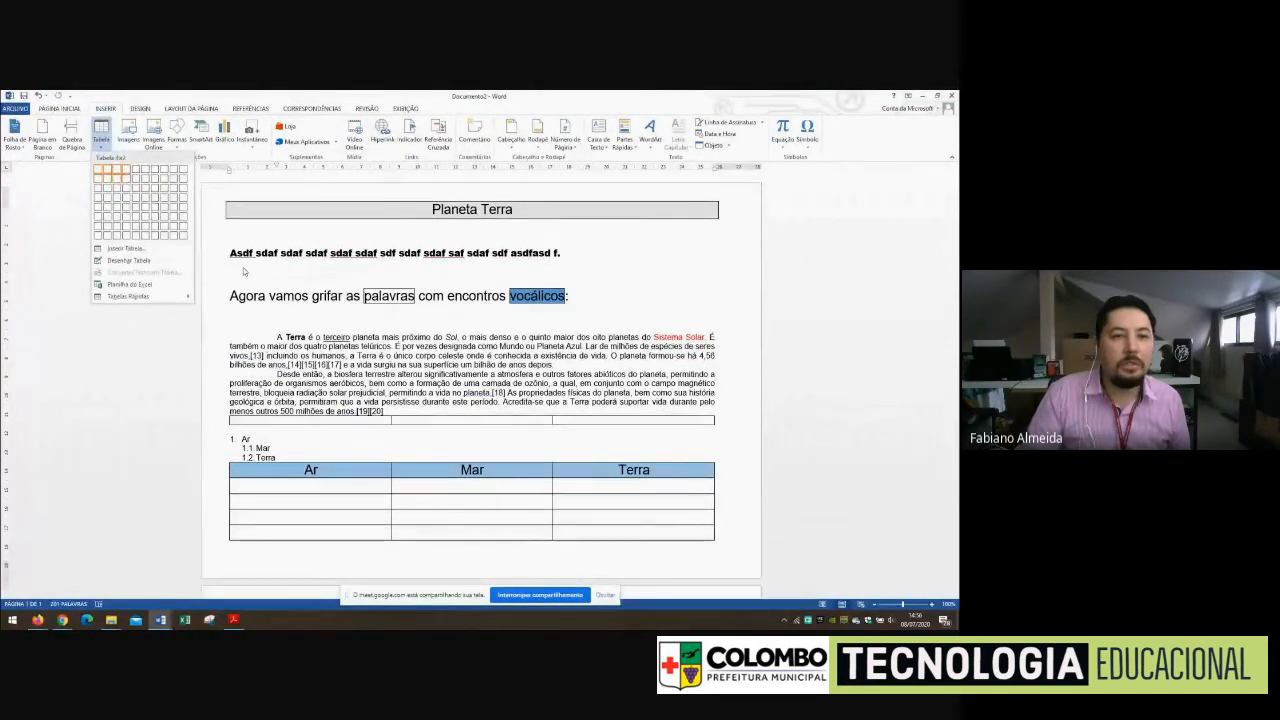
click(246, 271)
Undo the edits back to before the table was inserted, keeping the page in landscape orientation
click(37, 95)
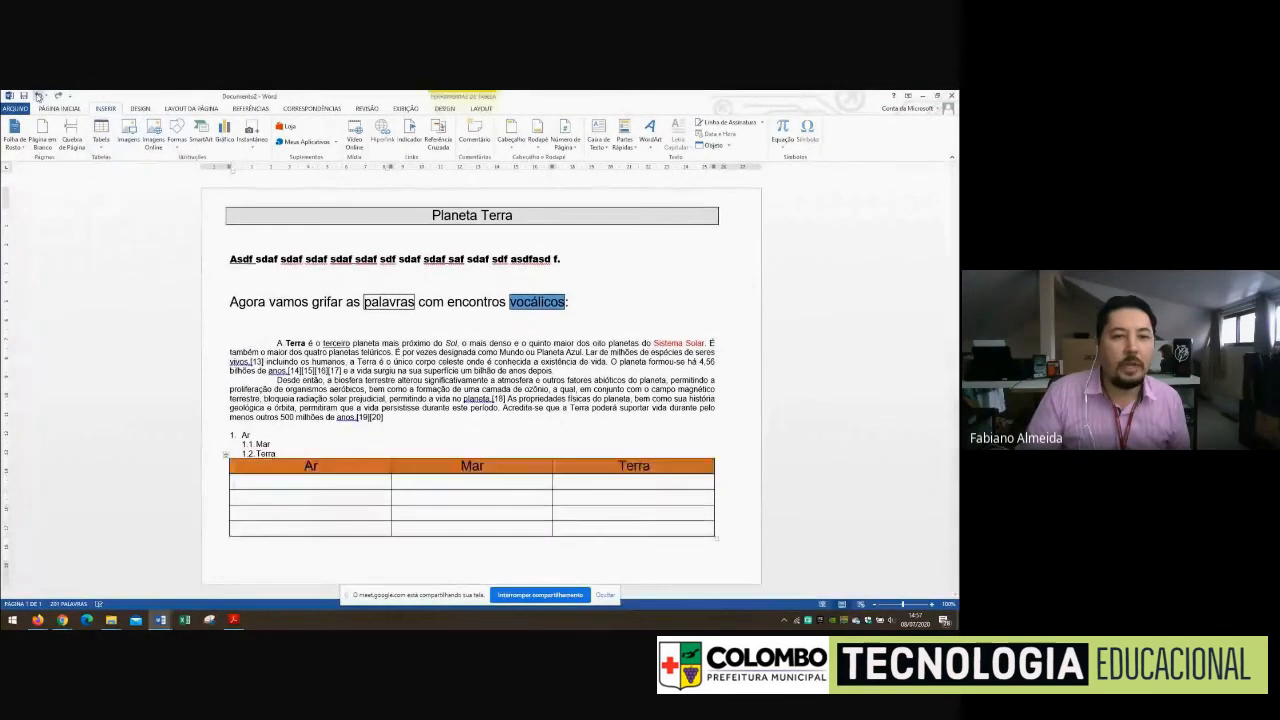
click(37, 95)
click(37, 95)
click(37, 95)
click(37, 95)
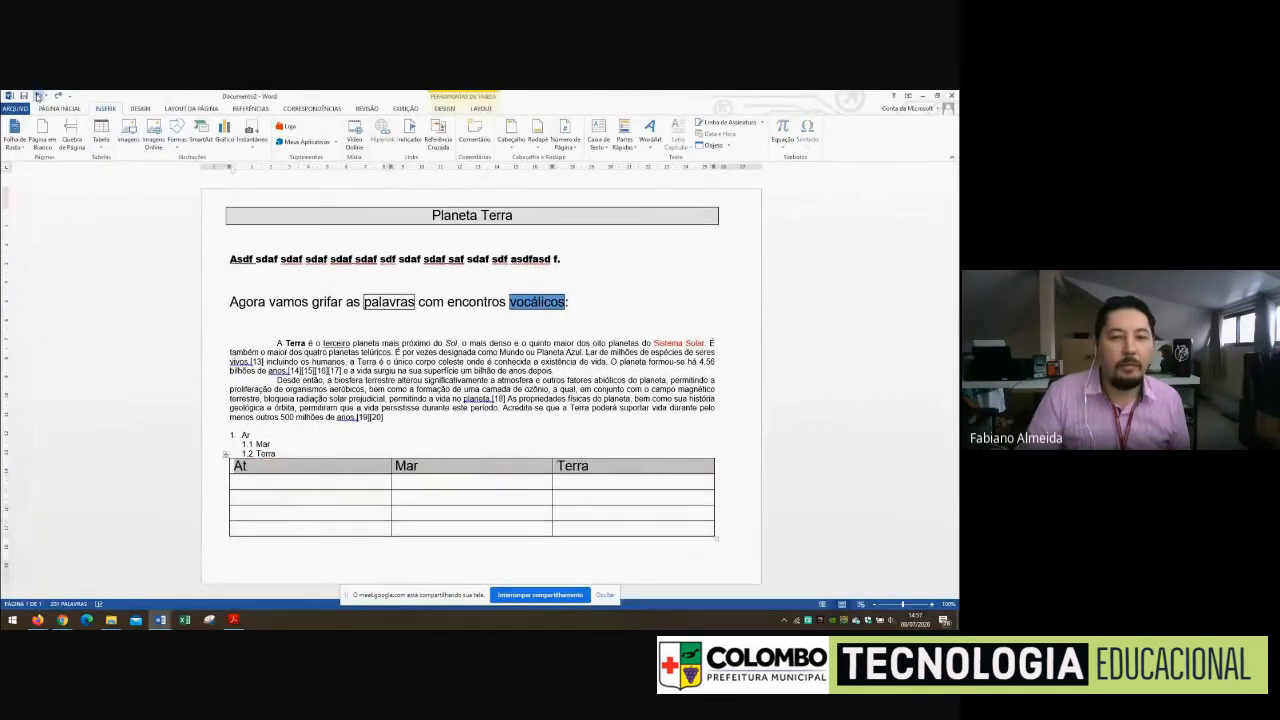
click(37, 95)
click(37, 95)
click(37, 95)
click(37, 95)
click(37, 95)
click(37, 95)
click(37, 95)
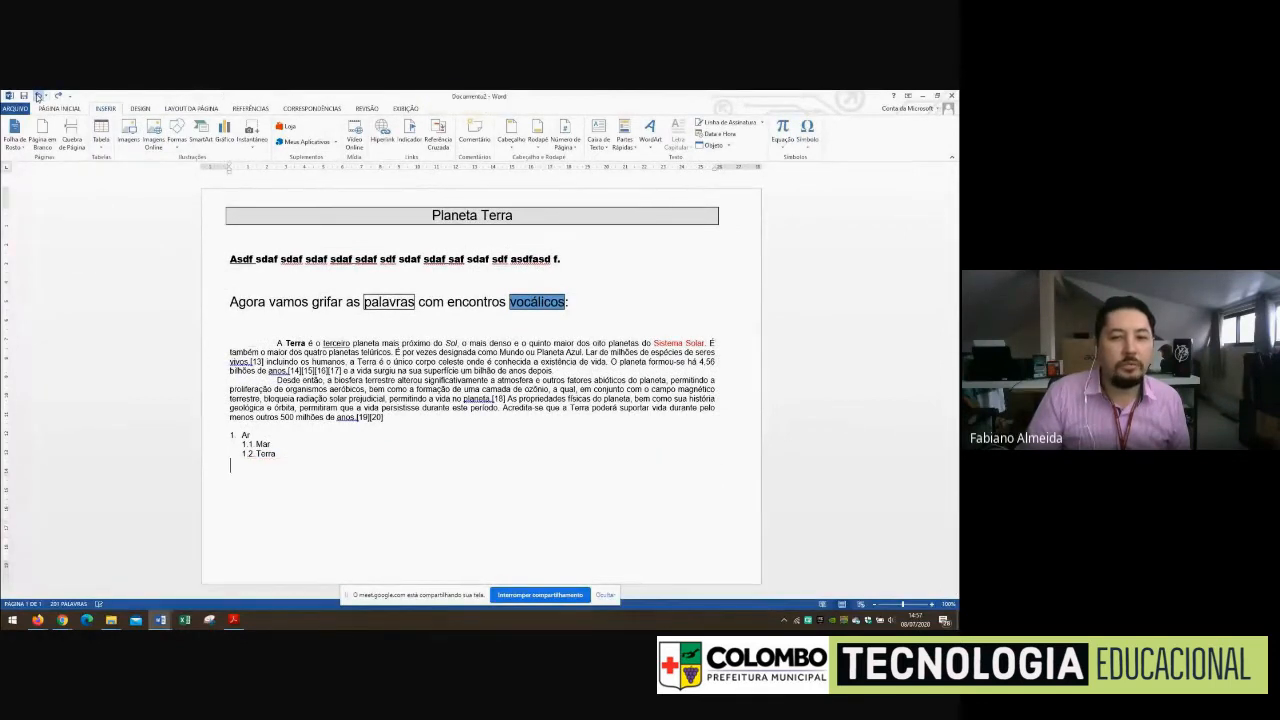
click(37, 95)
click(37, 95)
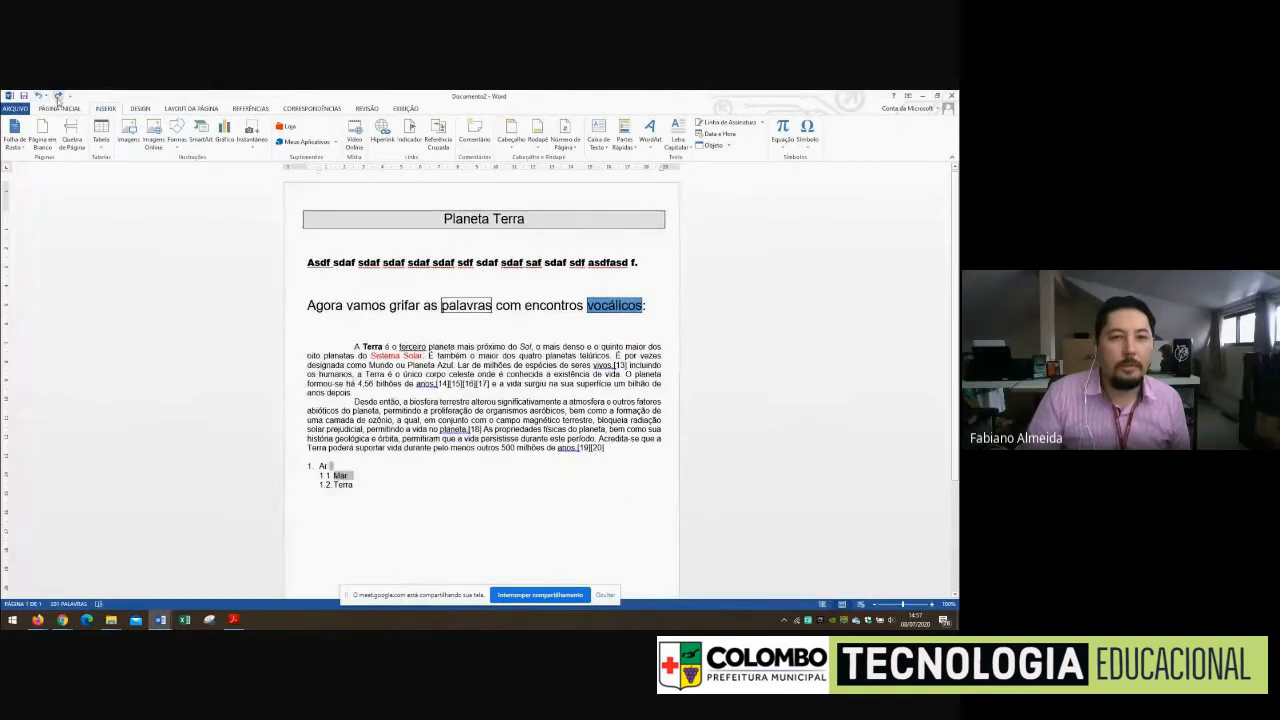
click(58, 95)
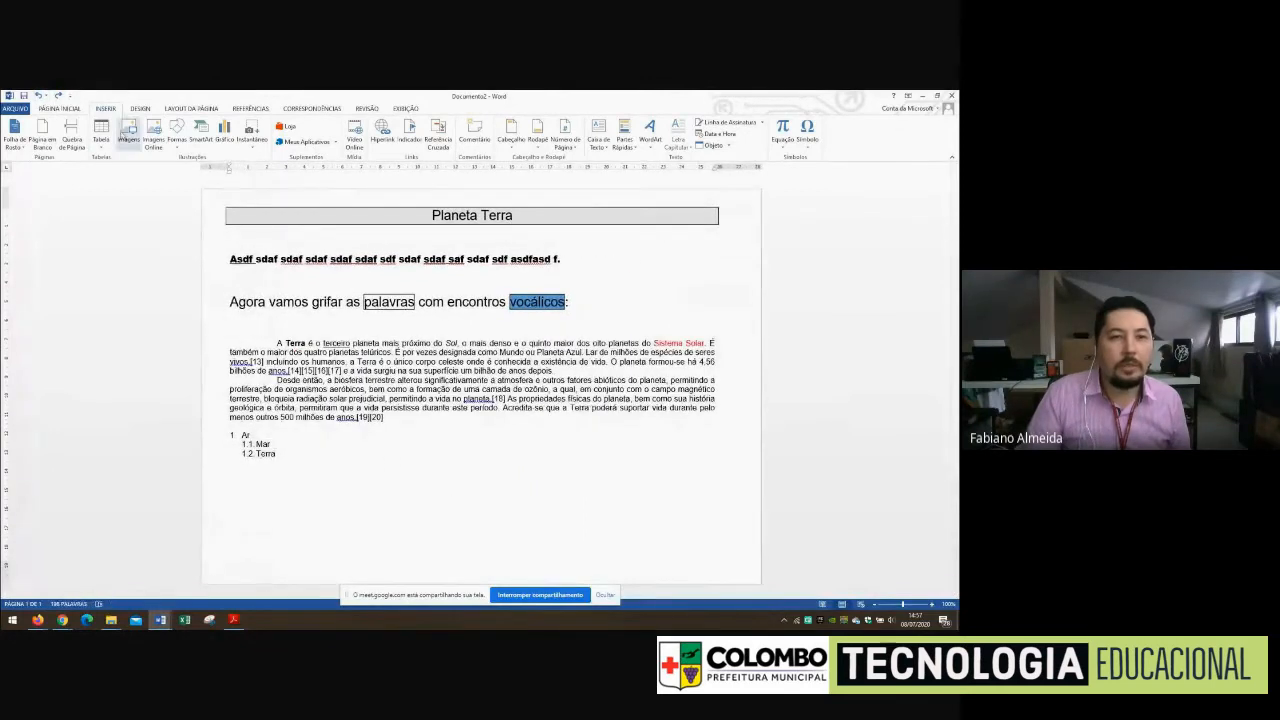
Insert a table of three columns and five rows below the numbered list and enter the headings Ar, Mar and Terra
click(101, 133)
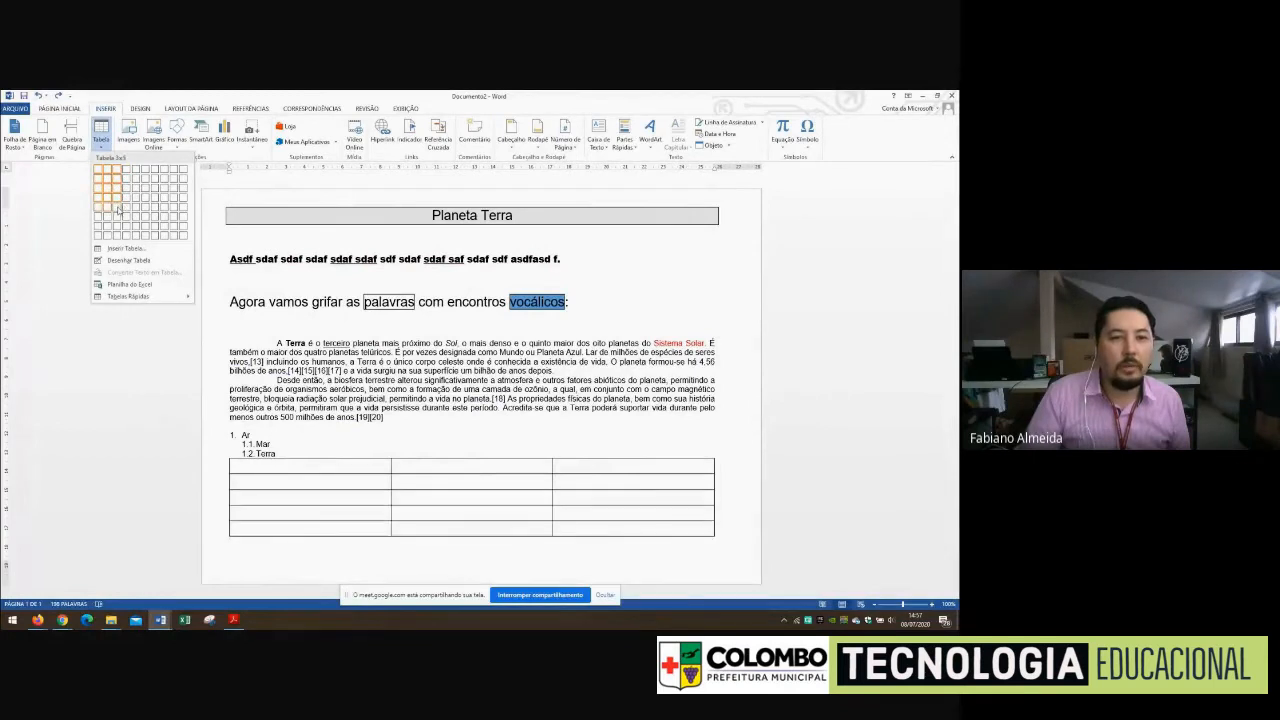
click(115, 207)
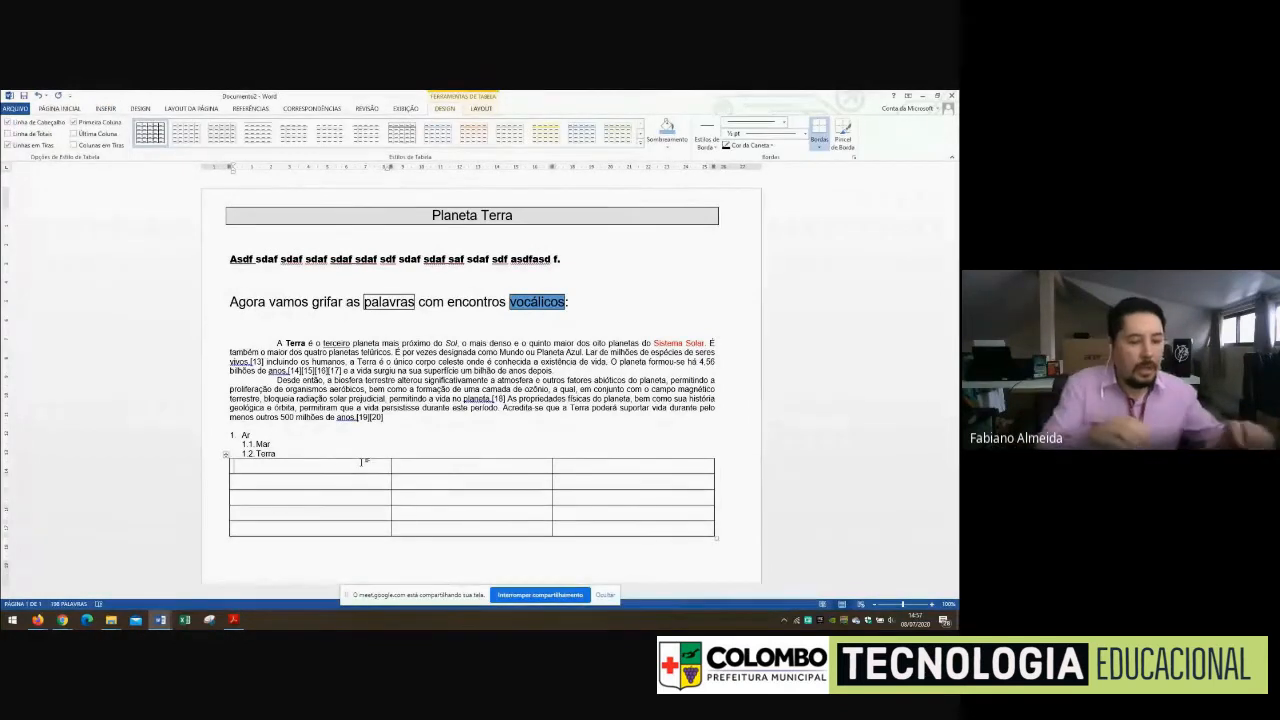
text(Ar)
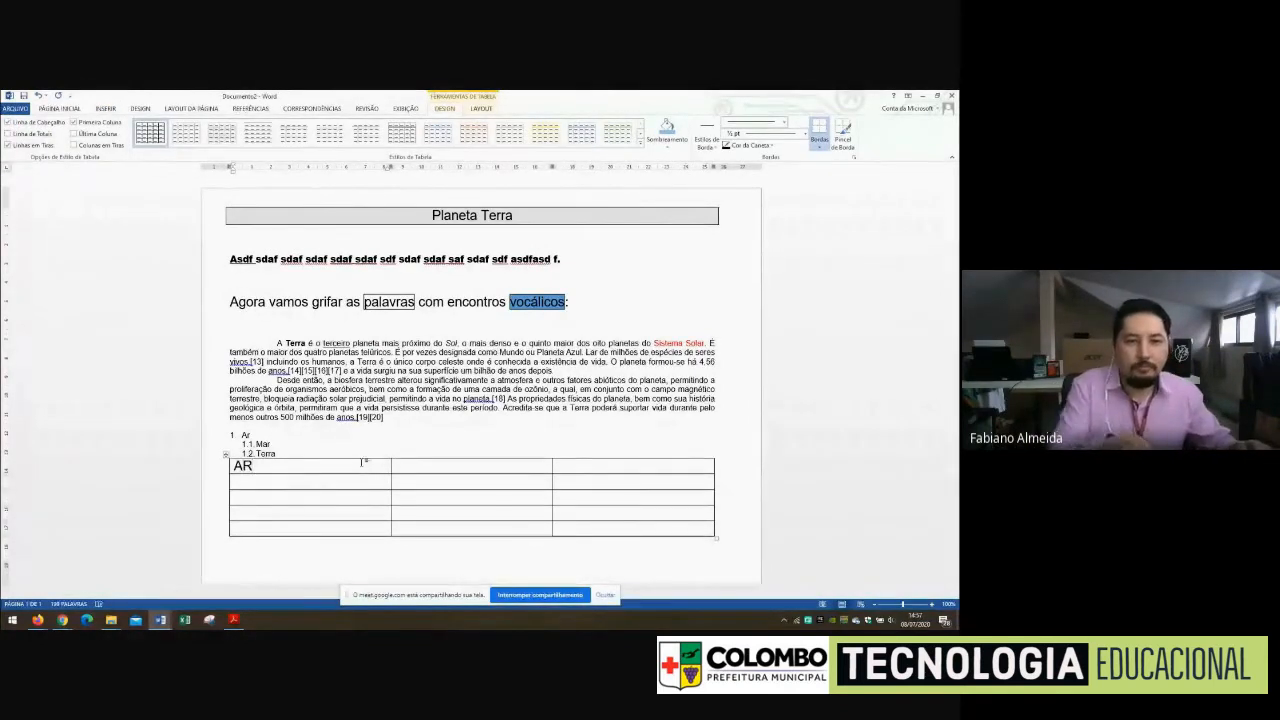
key(Tab)
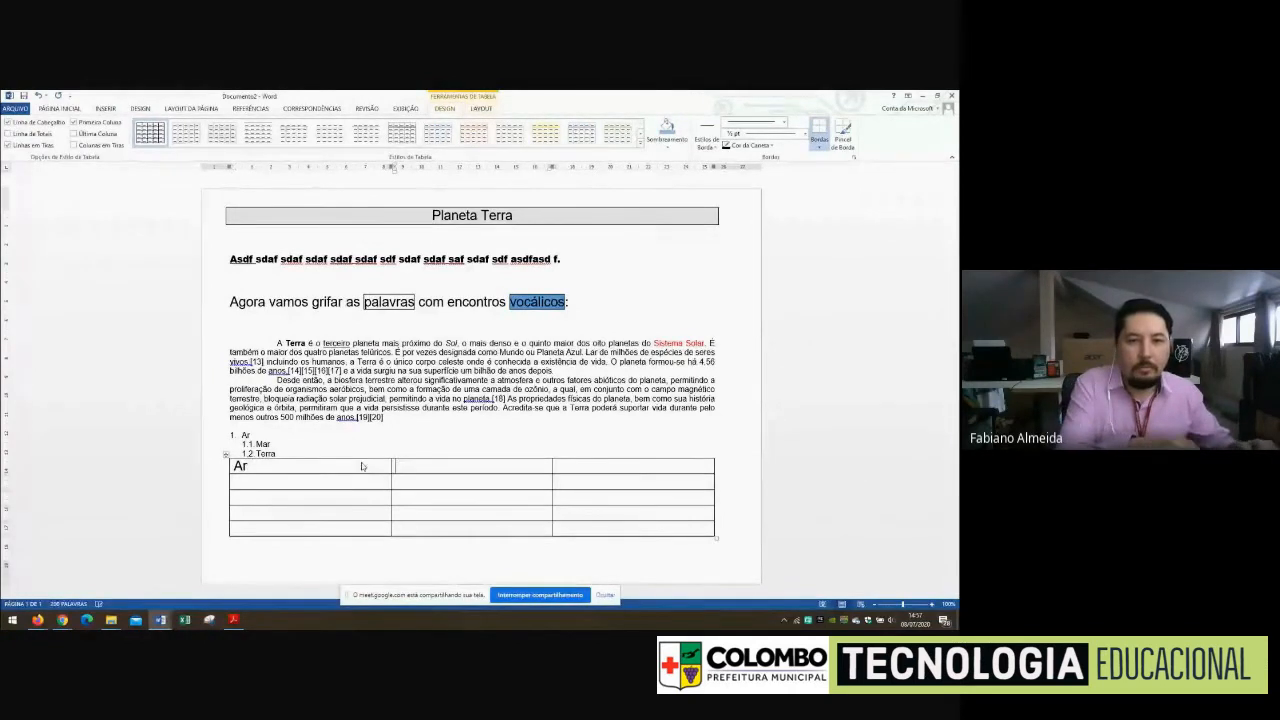
text(Mar)
key(Tab)
text(te)
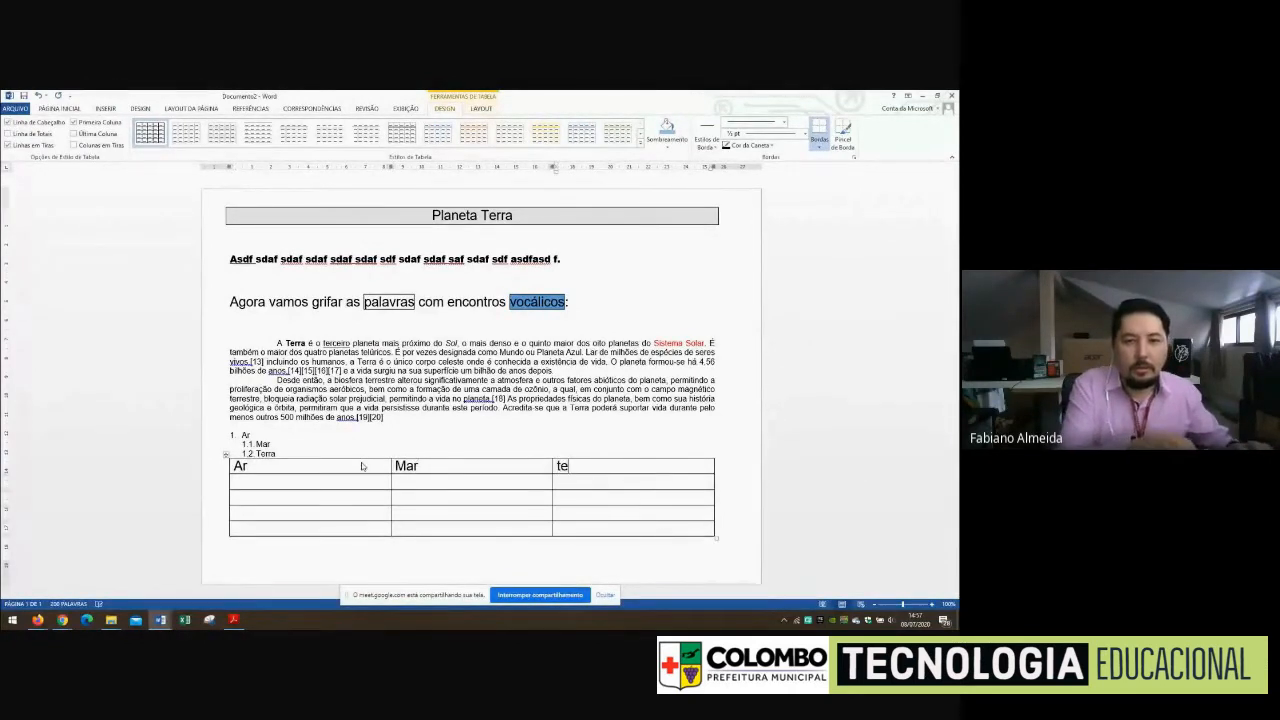
key(BackSpace)
key(BackSpace)
text(Terrra)
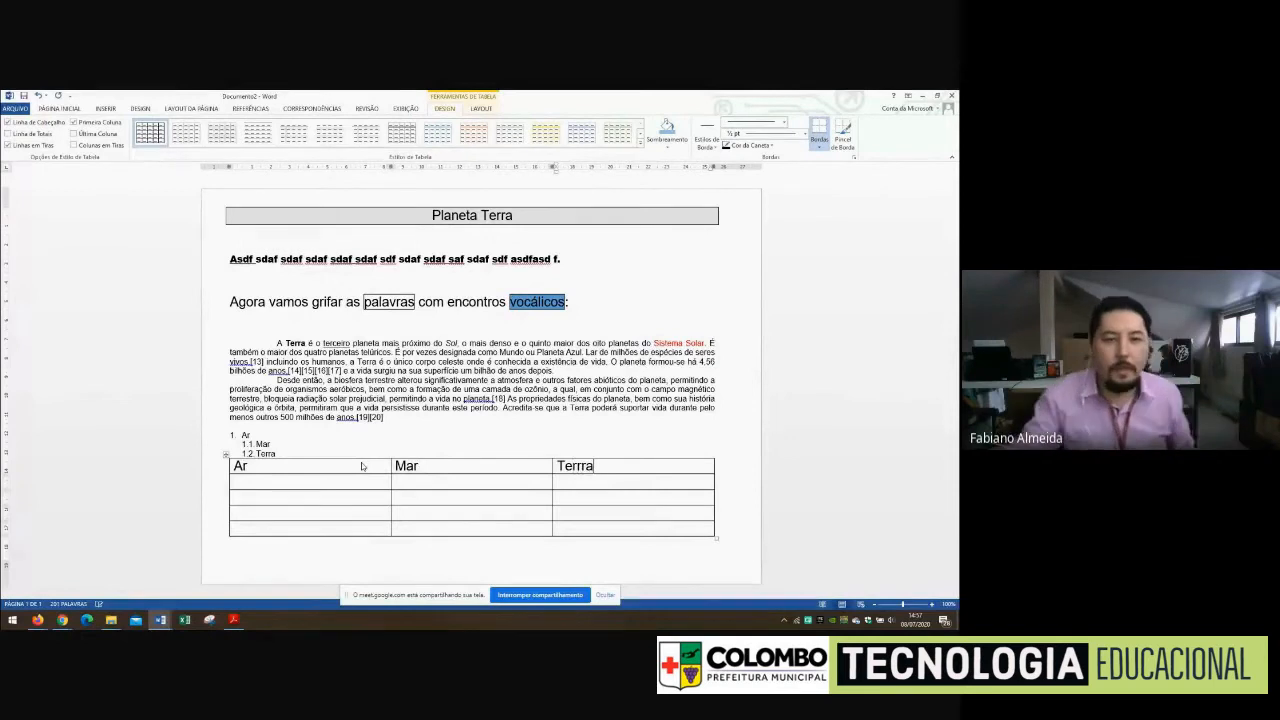
Center the text in the table's first two rows and correct the spelling of the third heading to Terra
drag(600, 465, 250, 484)
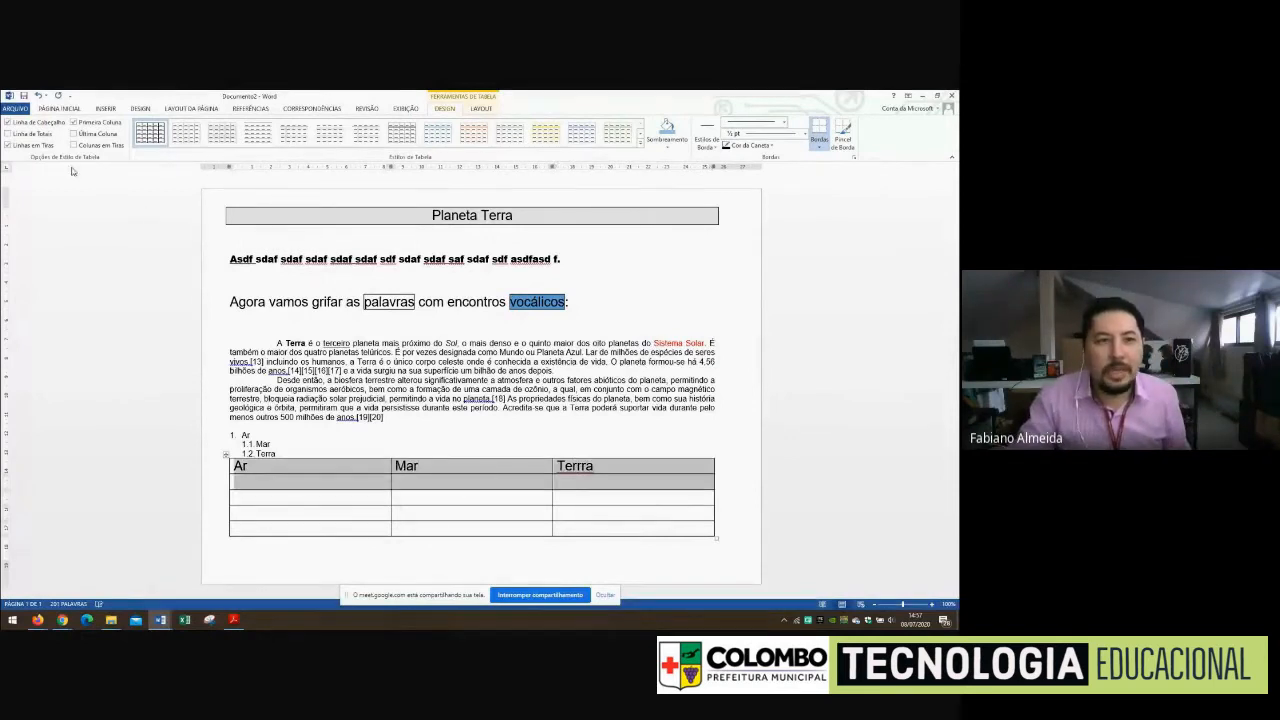
click(60, 109)
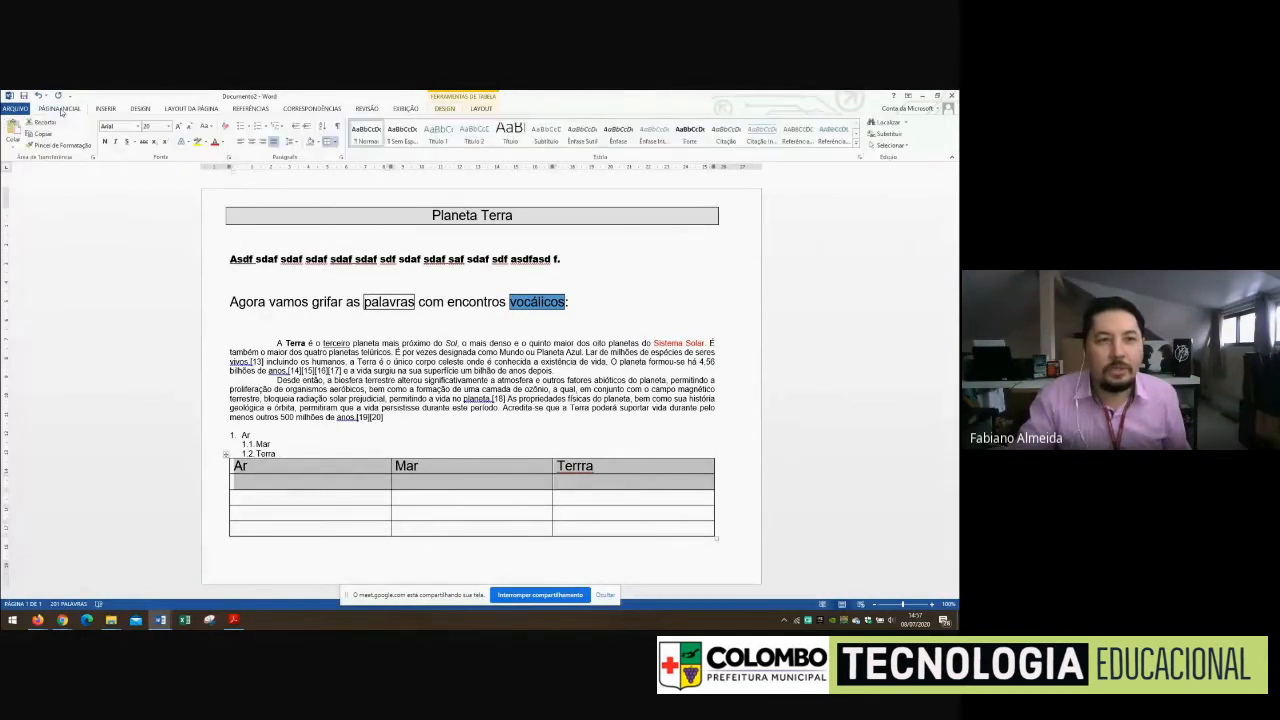
click(251, 141)
click(533, 478)
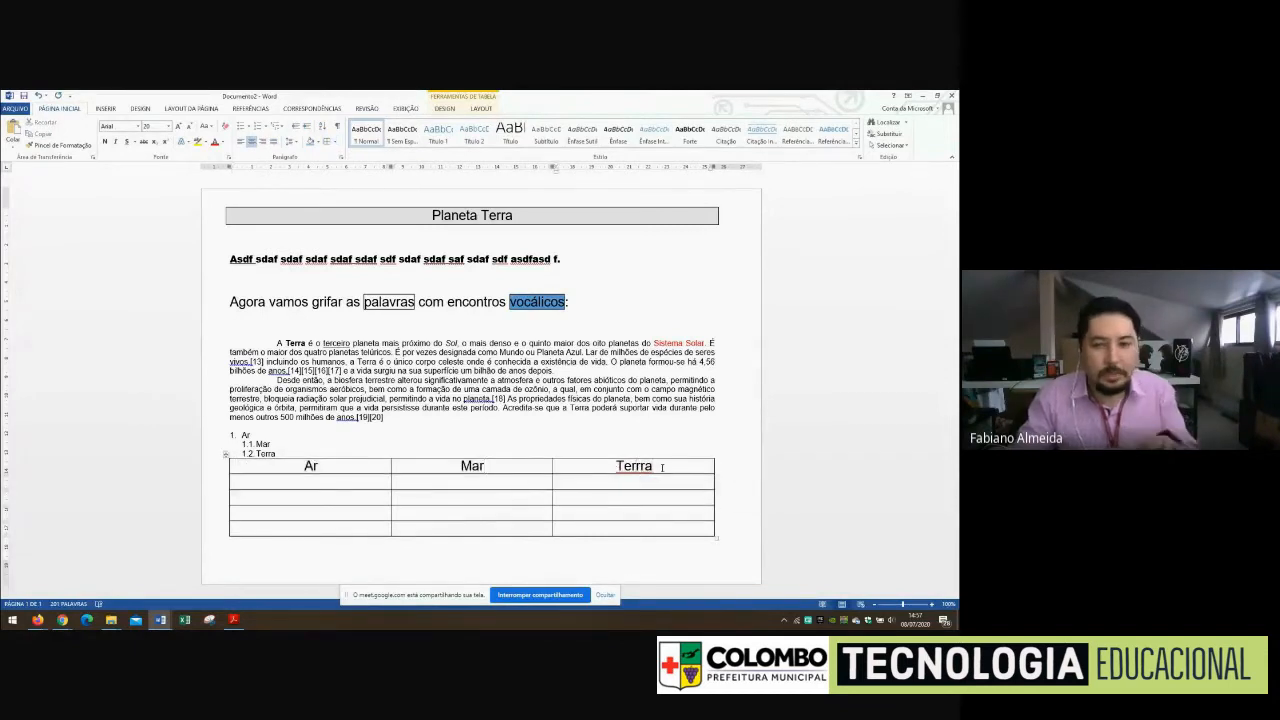
key(BackSpace)
Shade the table's header row orange
drag(658, 465, 333, 473)
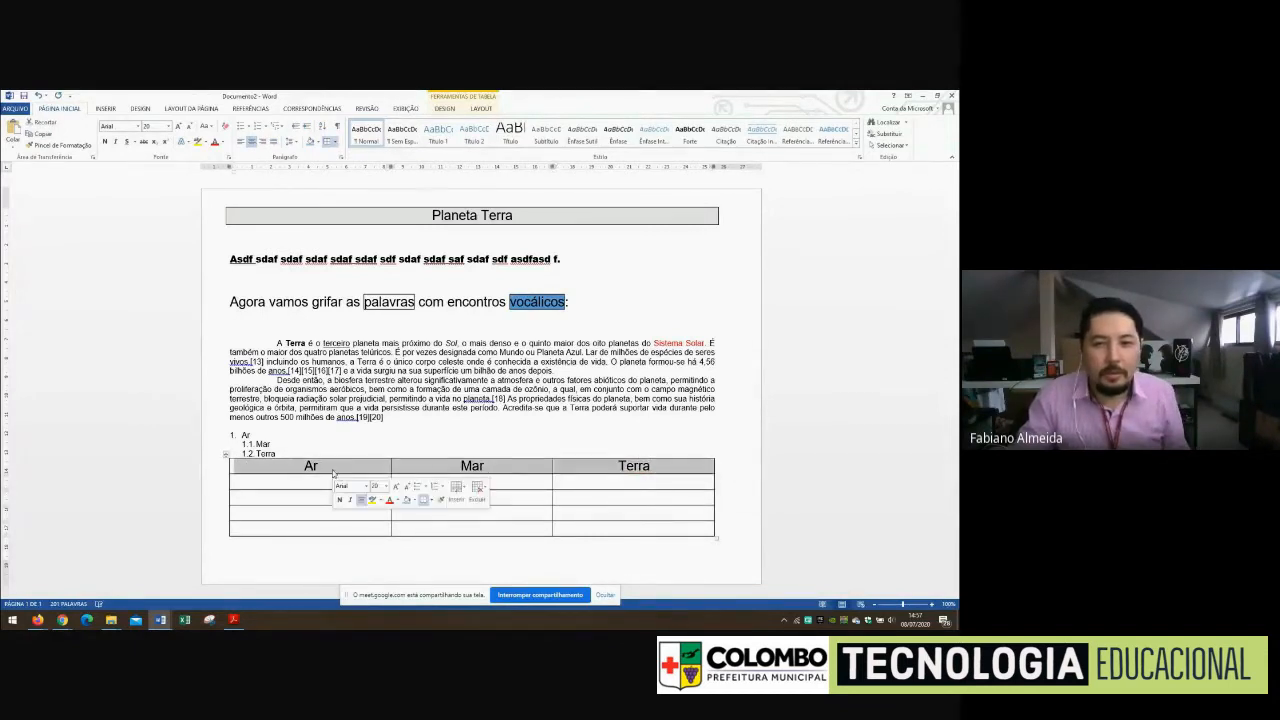
click(319, 143)
click(356, 199)
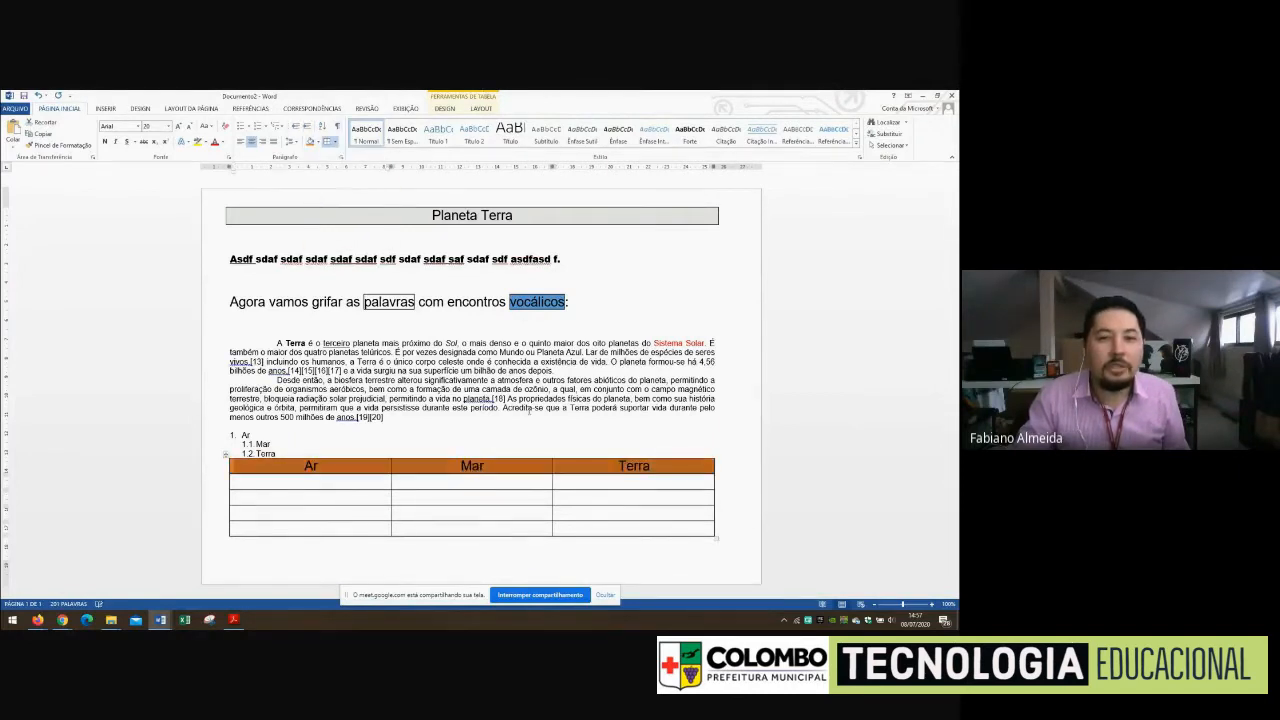
click(396, 512)
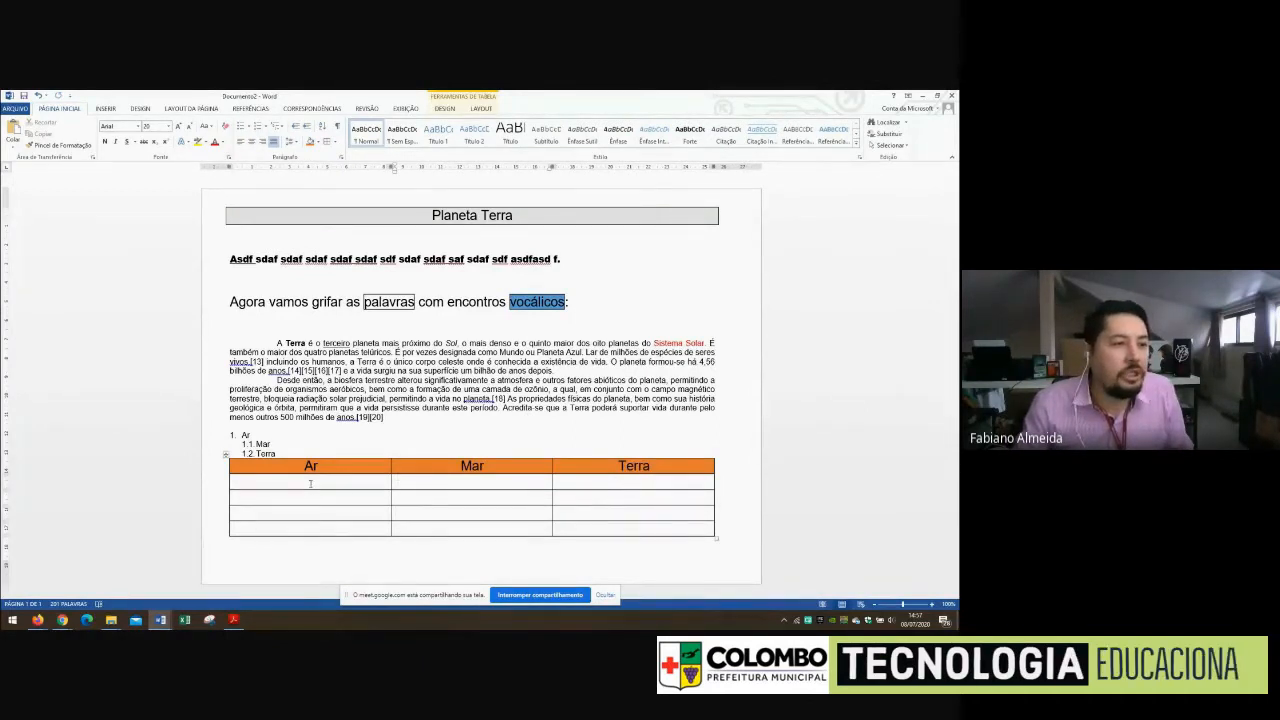
Merge the second and third cells of the table's last row into one cell
click(330, 485)
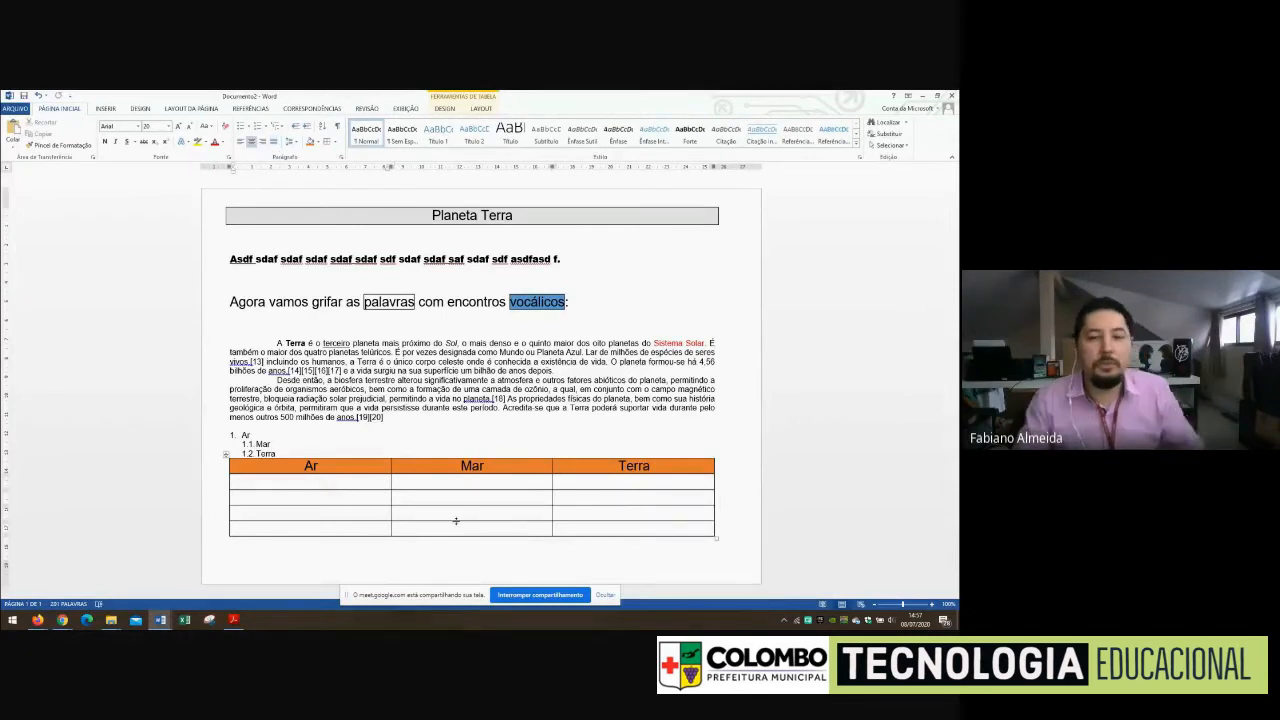
click(480, 109)
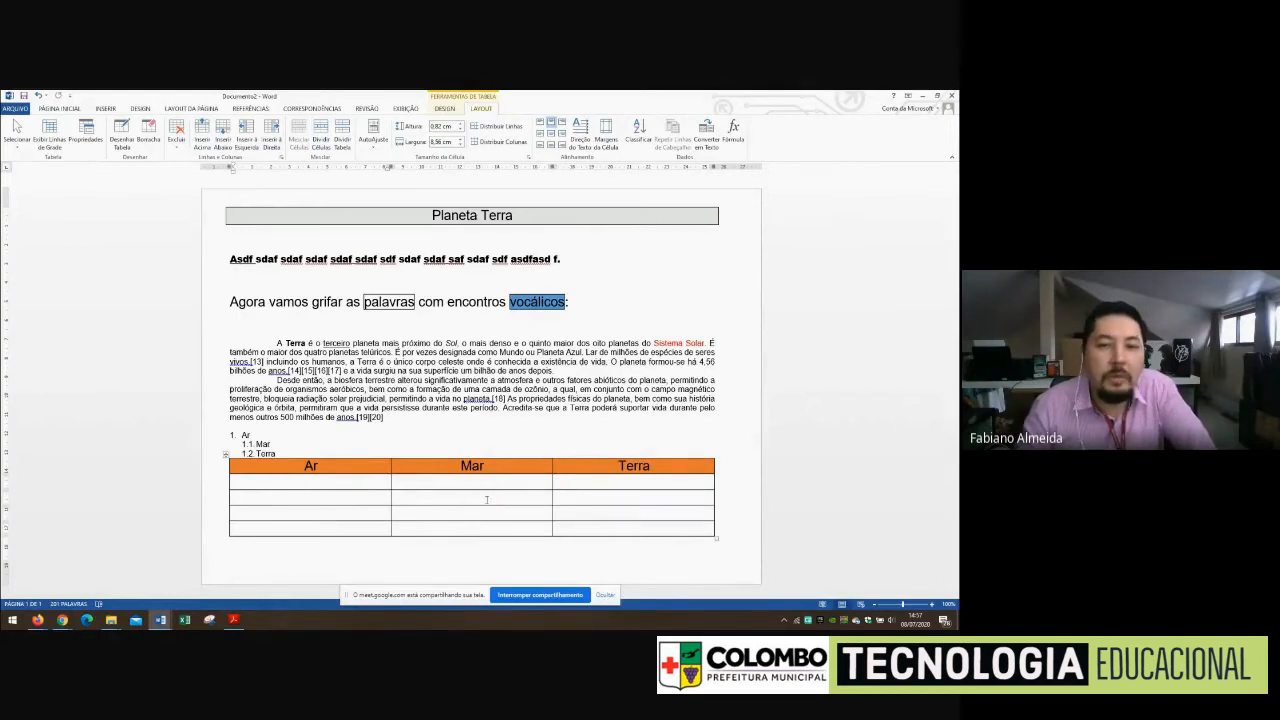
drag(488, 500, 600, 498)
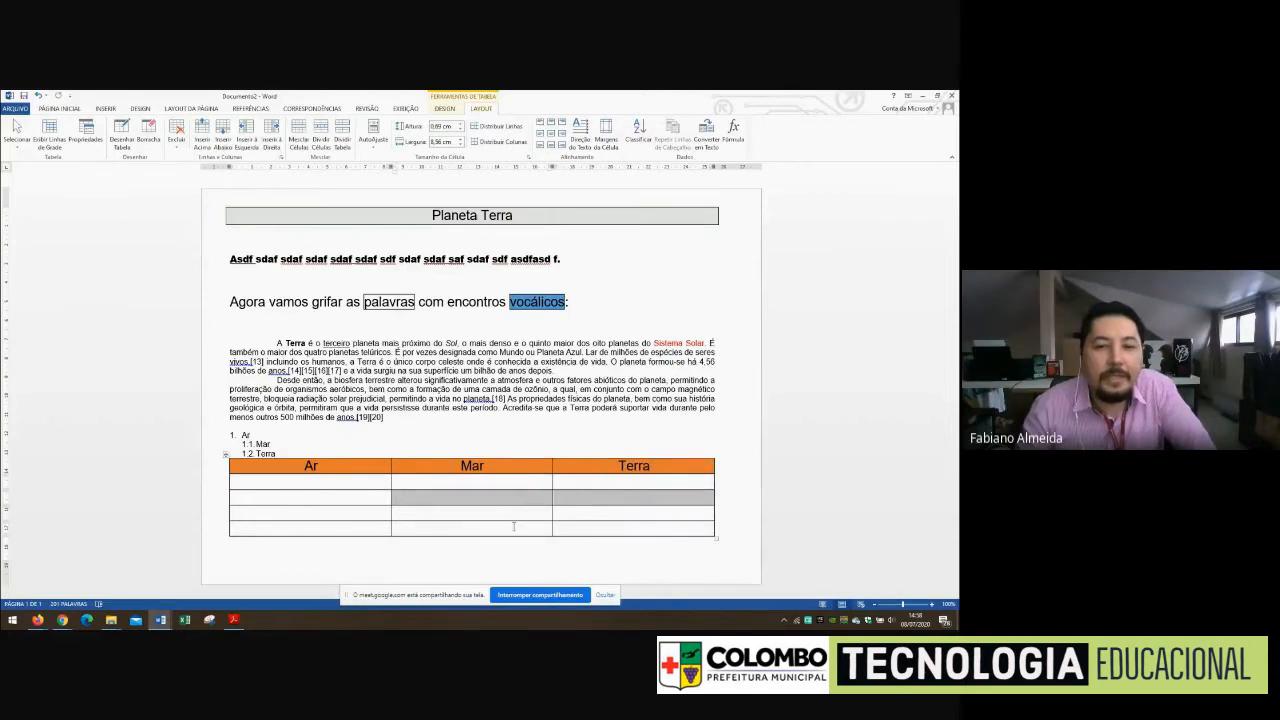
drag(513, 526, 575, 529)
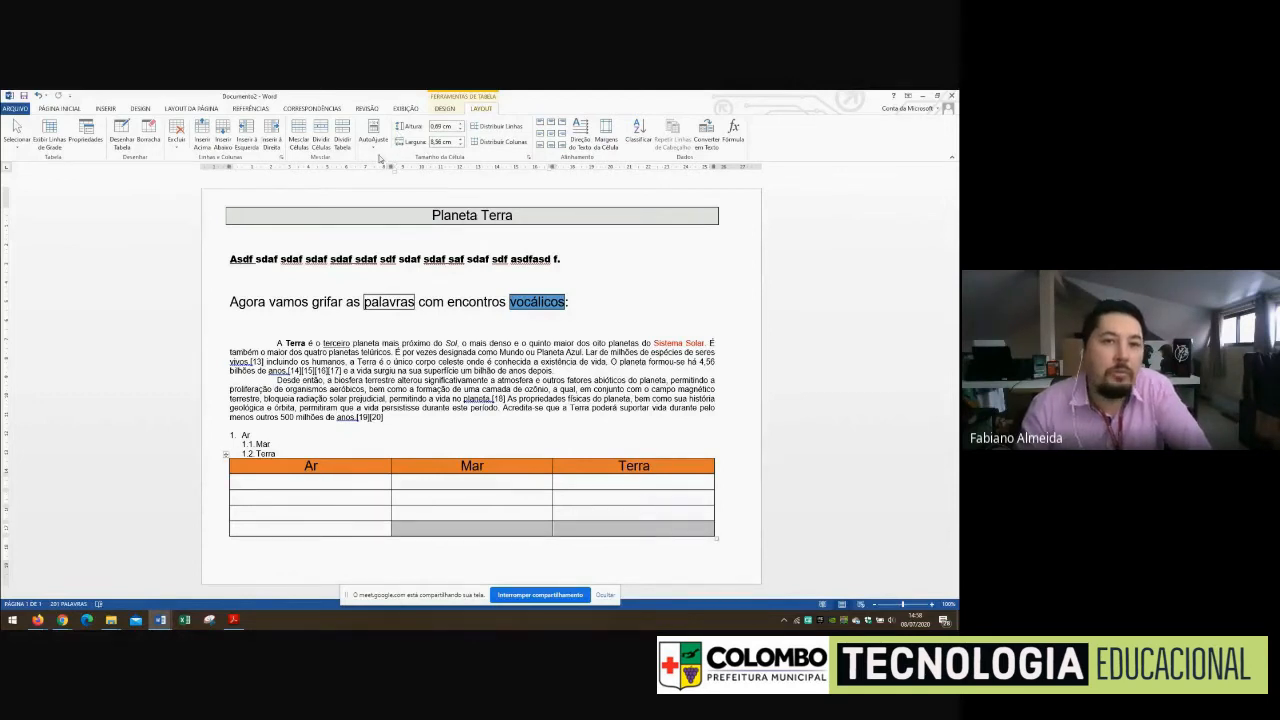
click(537, 529)
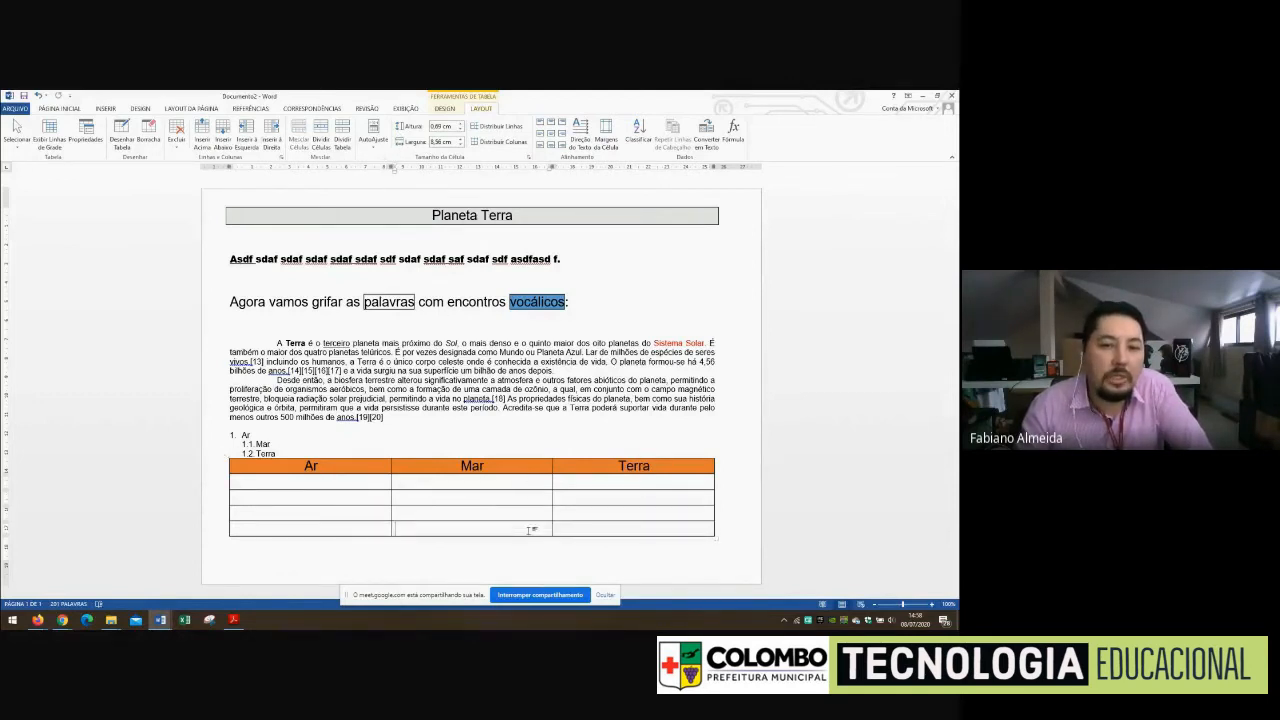
drag(531, 531, 583, 536)
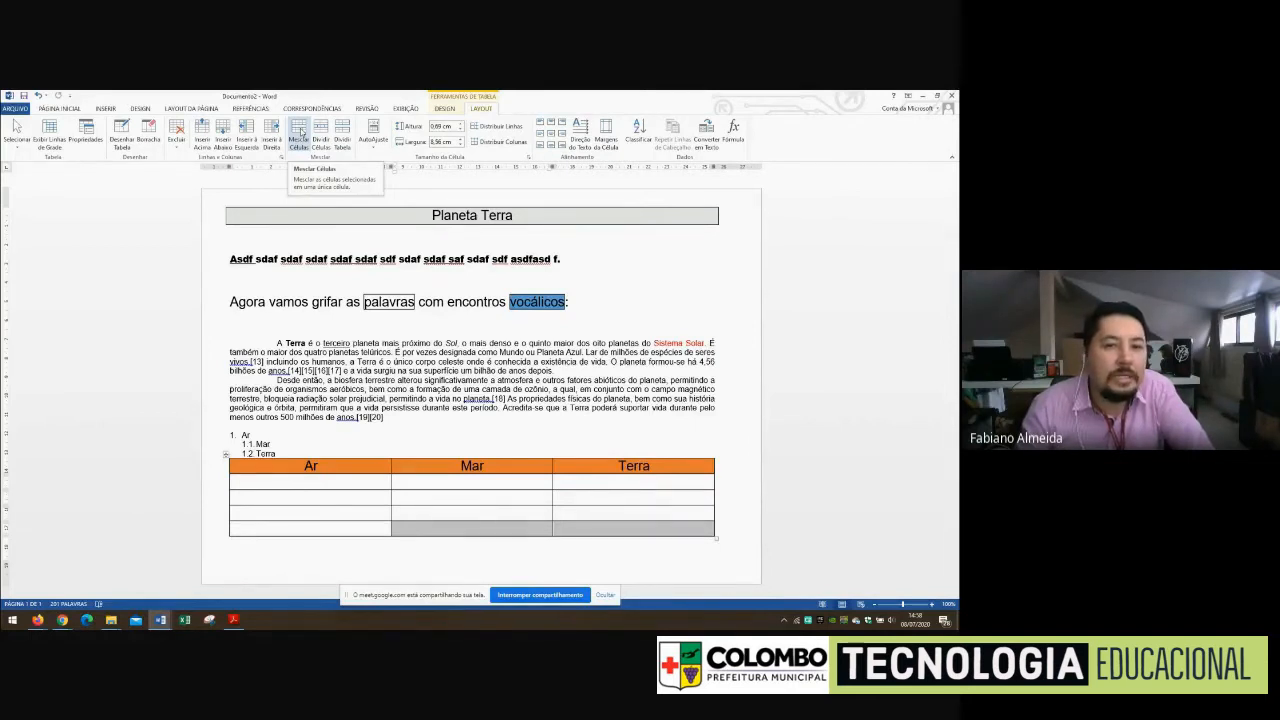
click(300, 131)
Split the merged cell in the table's last row into two columns and one row
click(612, 534)
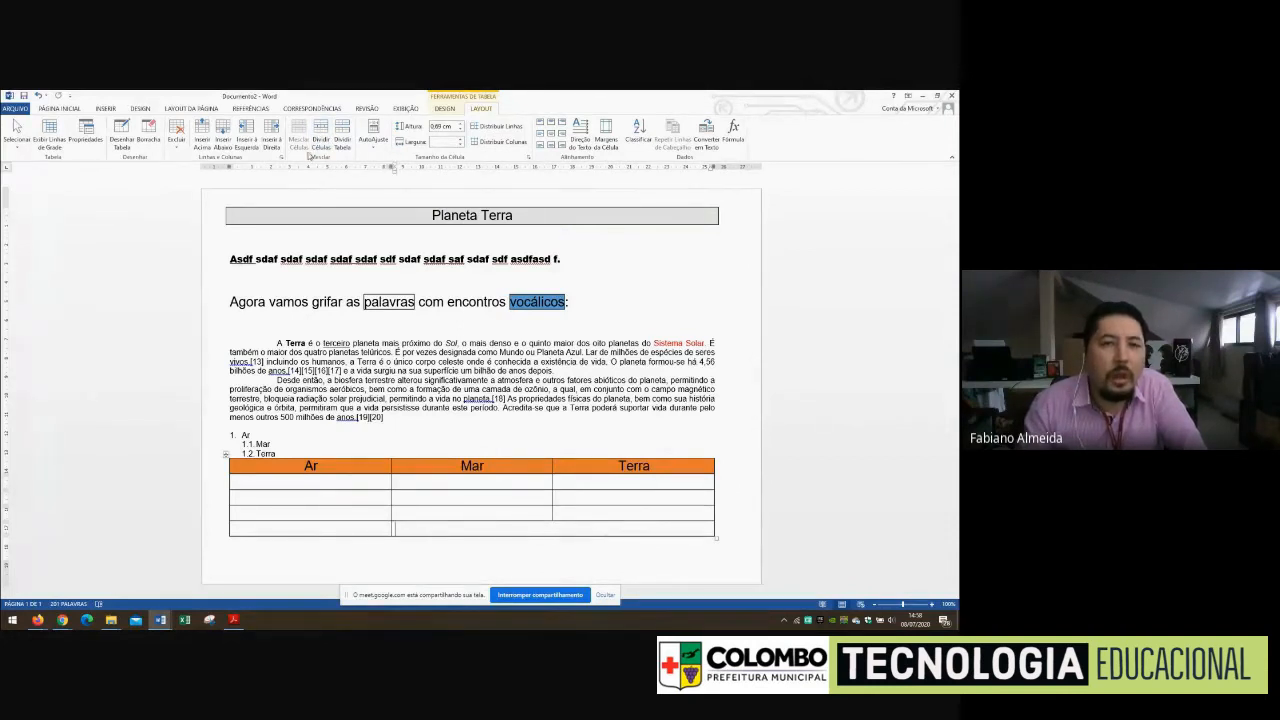
click(319, 131)
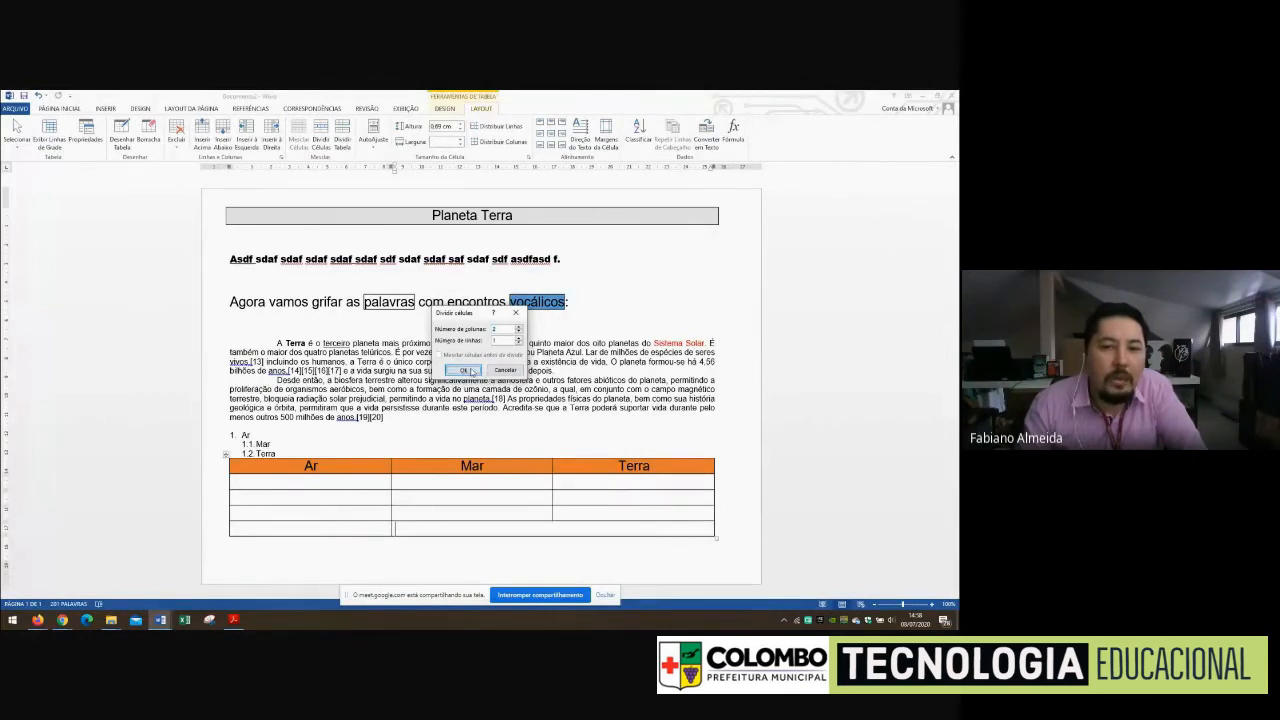
click(472, 371)
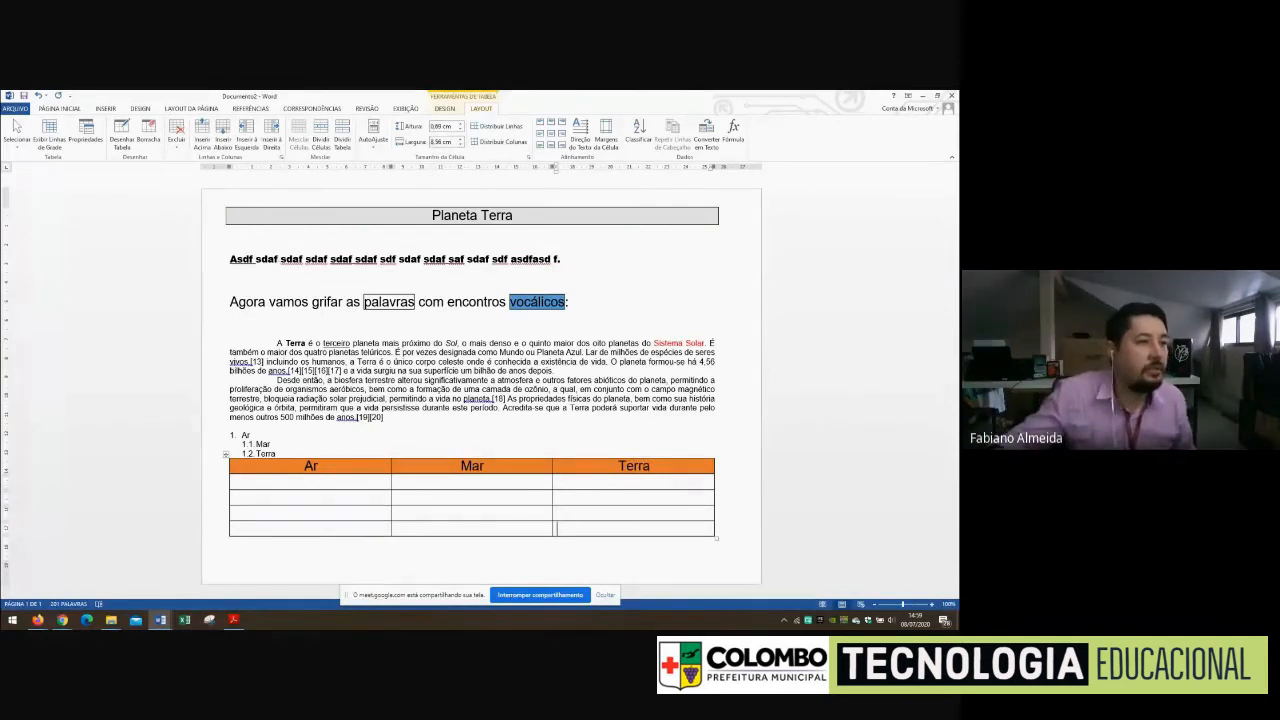
key(alt+Tab)
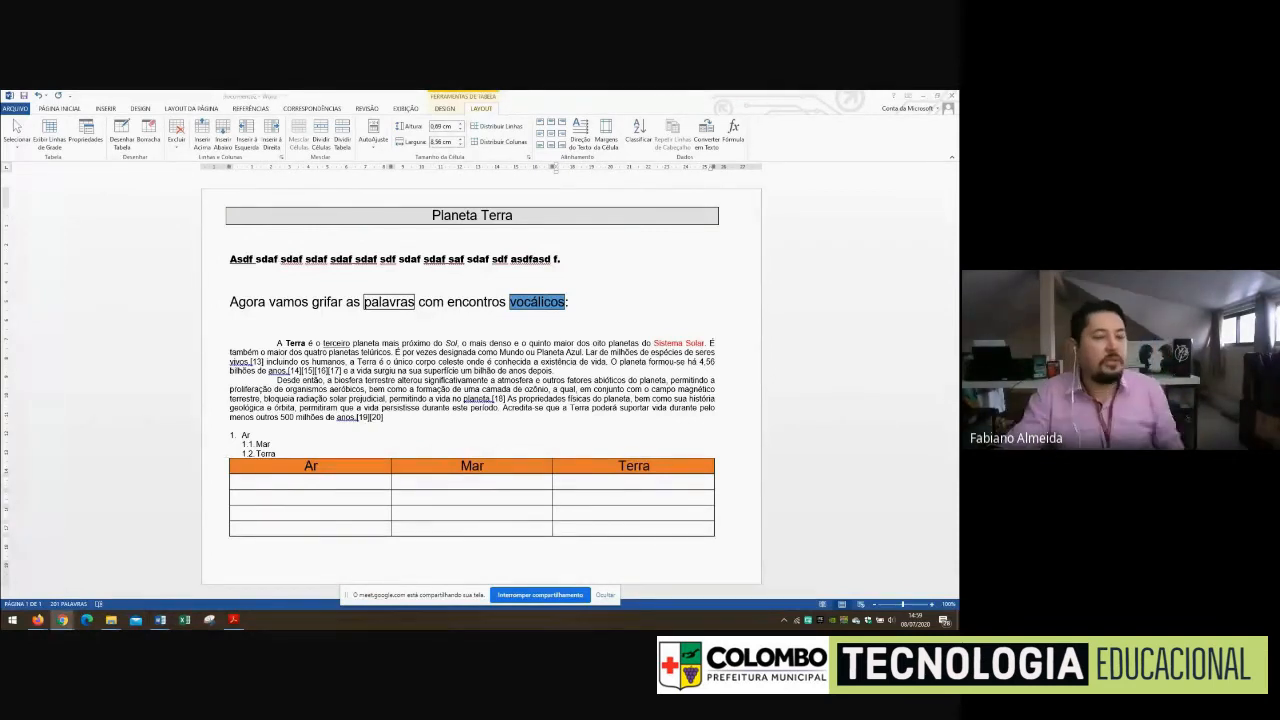
click(386, 421)
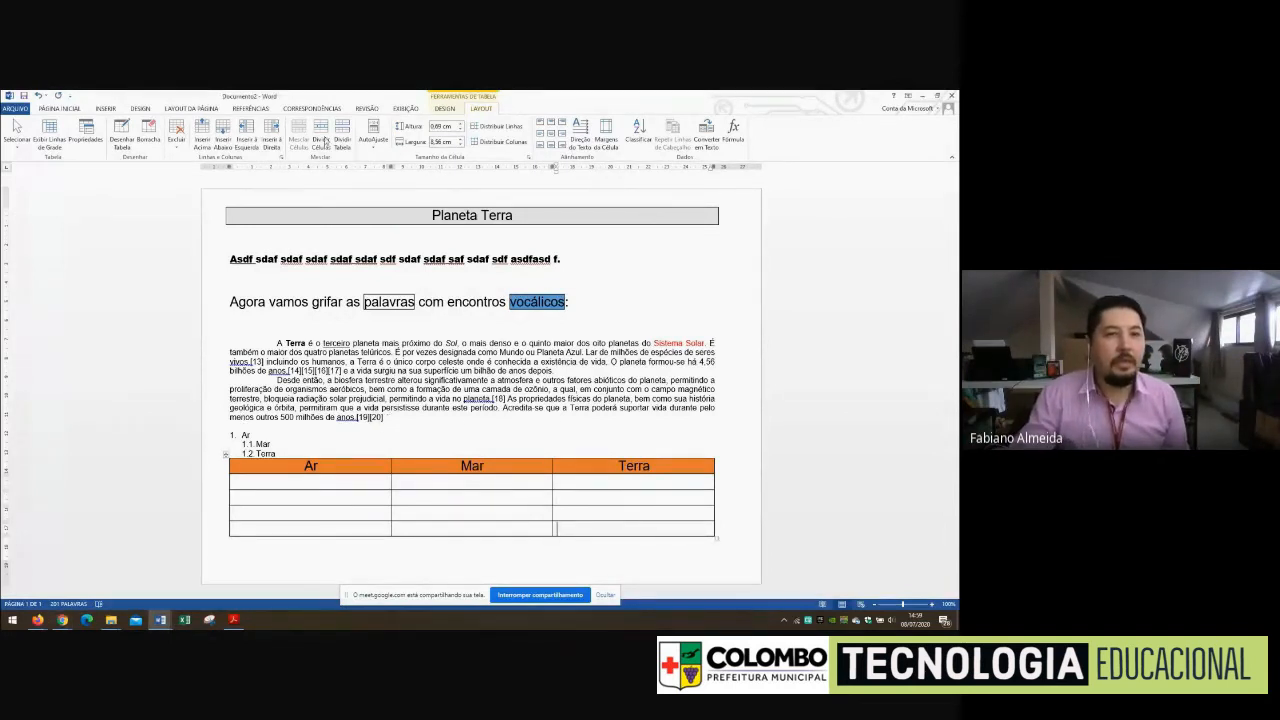
Set the line spacing of the two body paragraphs about planet Earth to 1.0
click(50, 110)
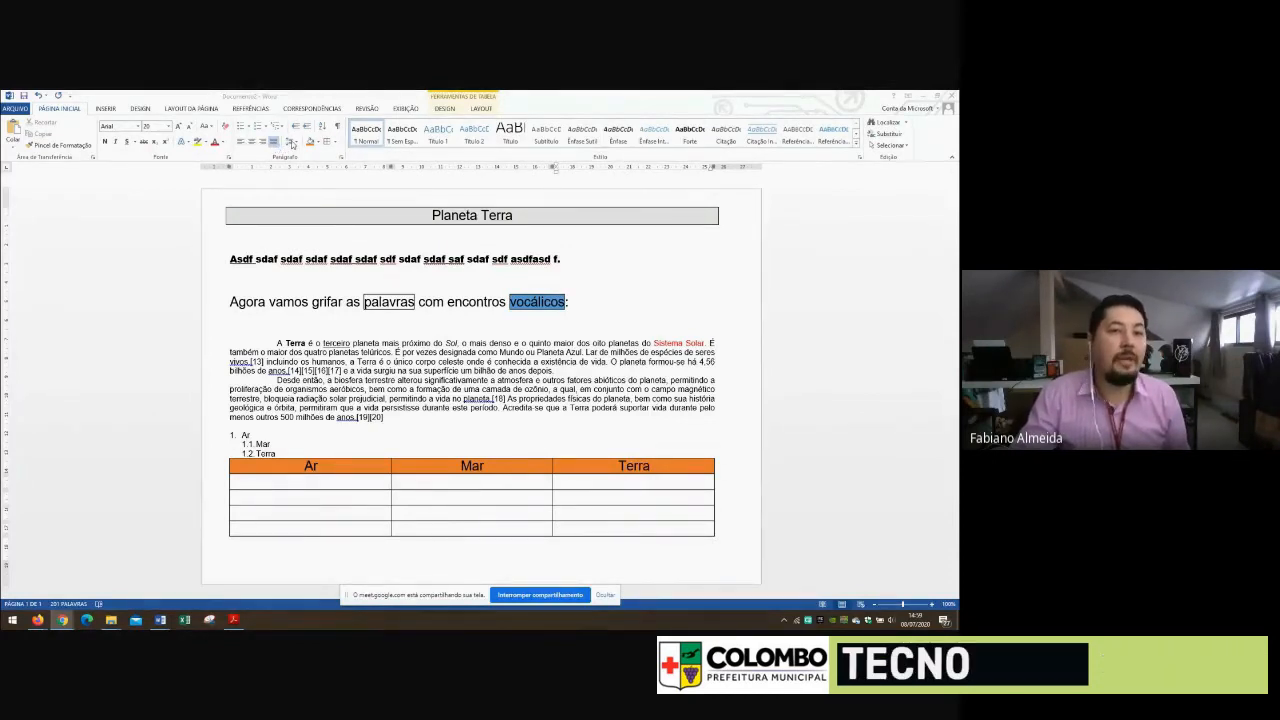
drag(386, 417, 277, 343)
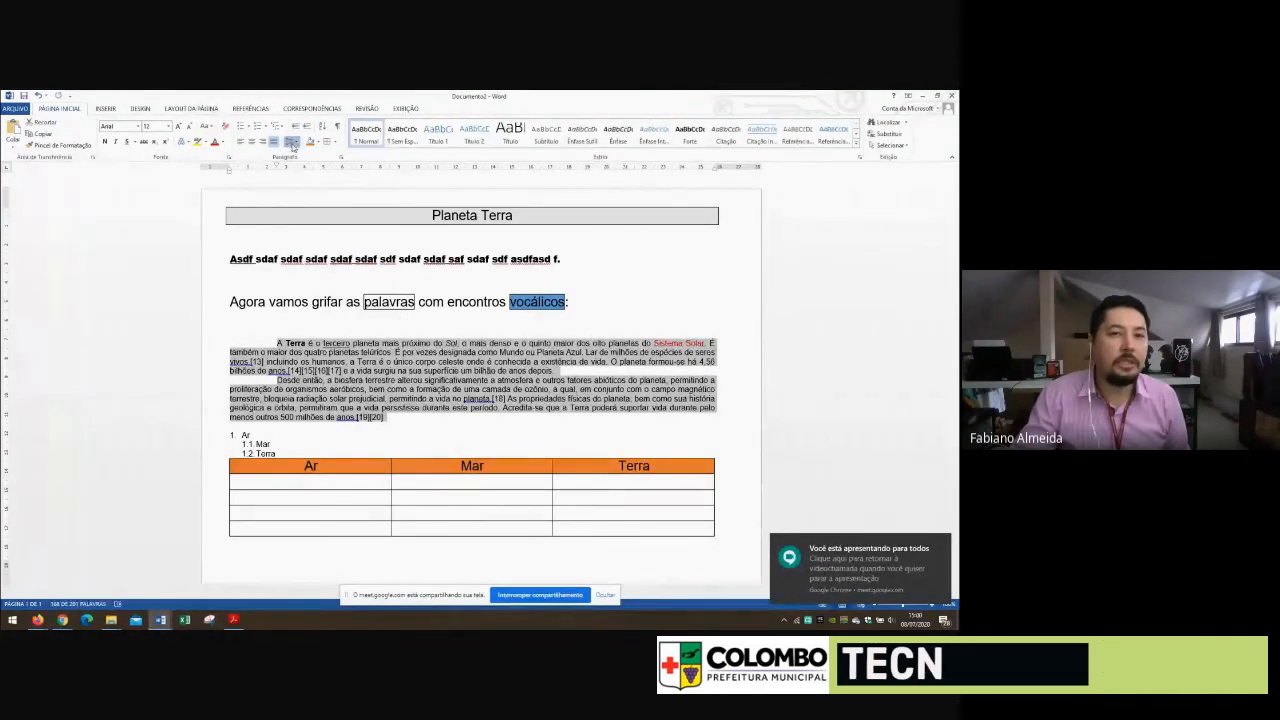
click(289, 142)
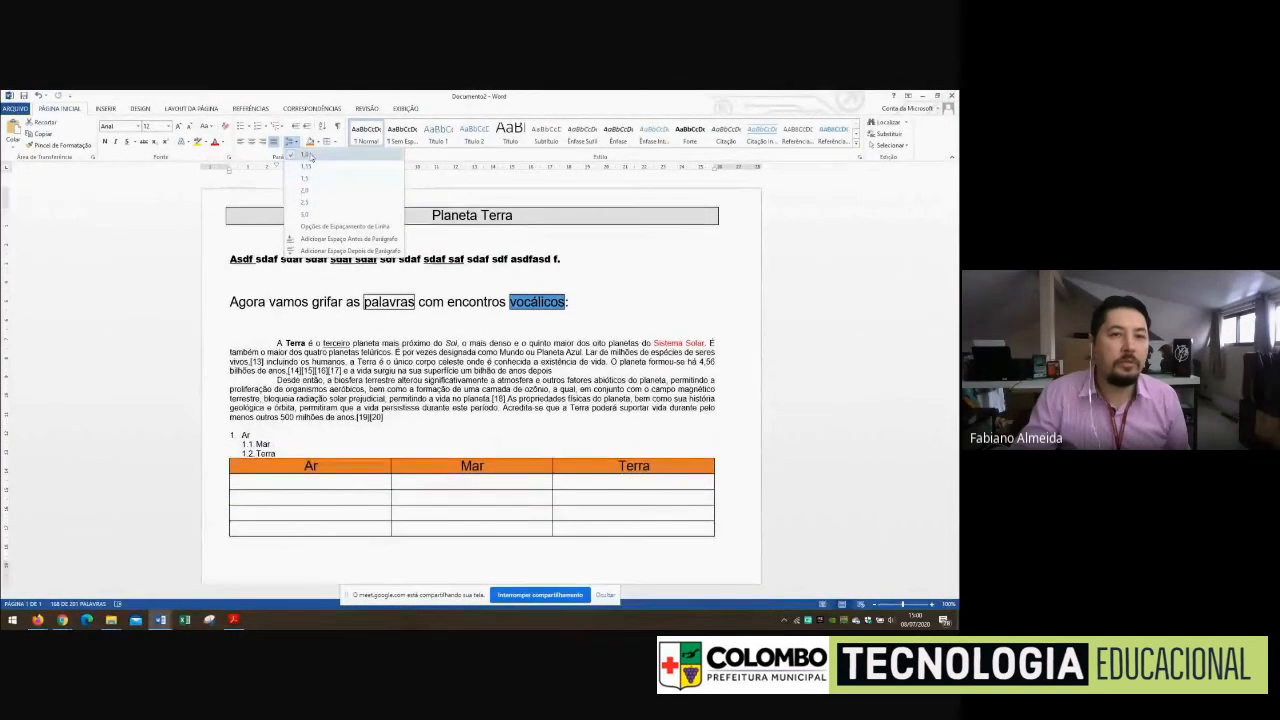
click(305, 155)
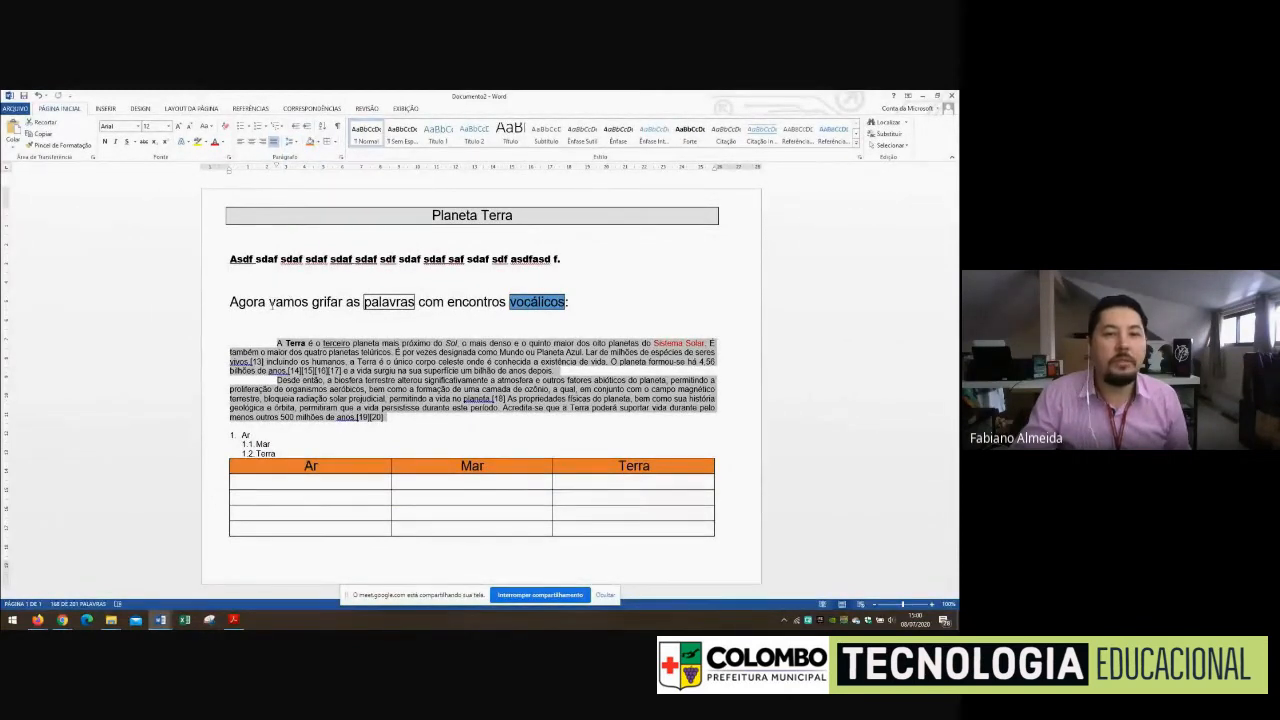
Add a border around the body paragraph beginning "A Terra é o terceiro planeta"
drag(266, 301, 229, 302)
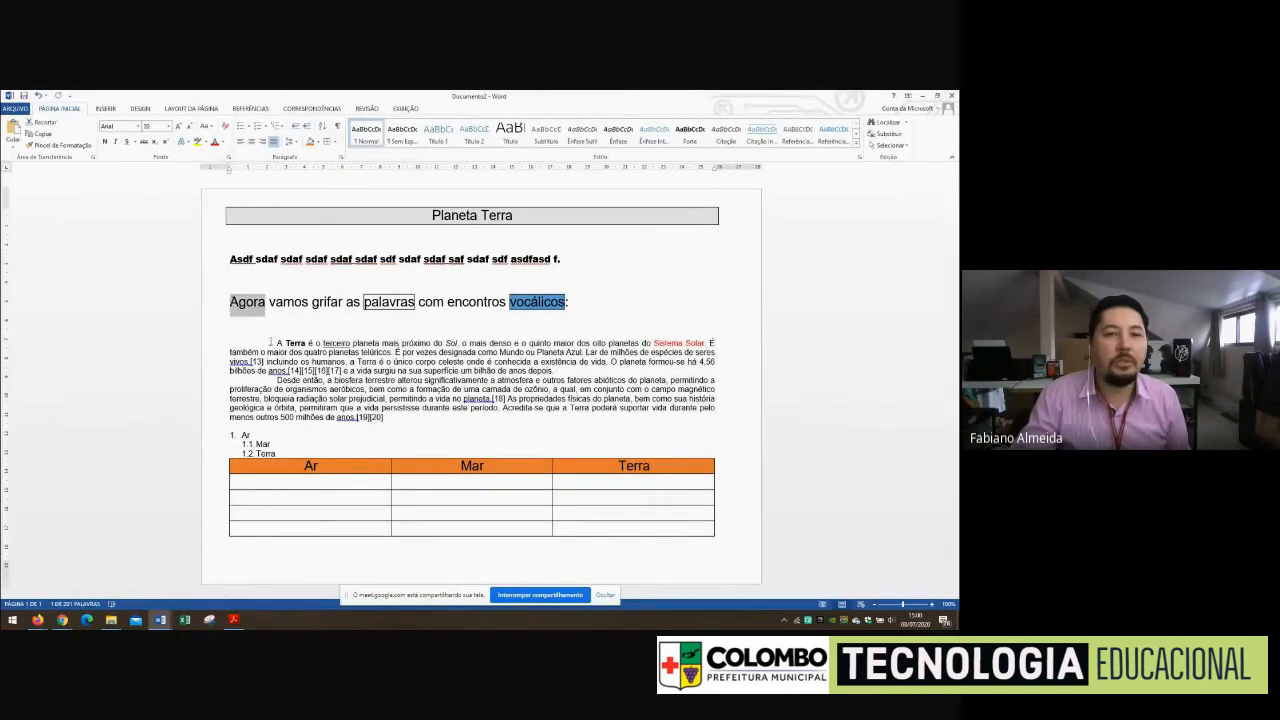
drag(275, 343, 566, 371)
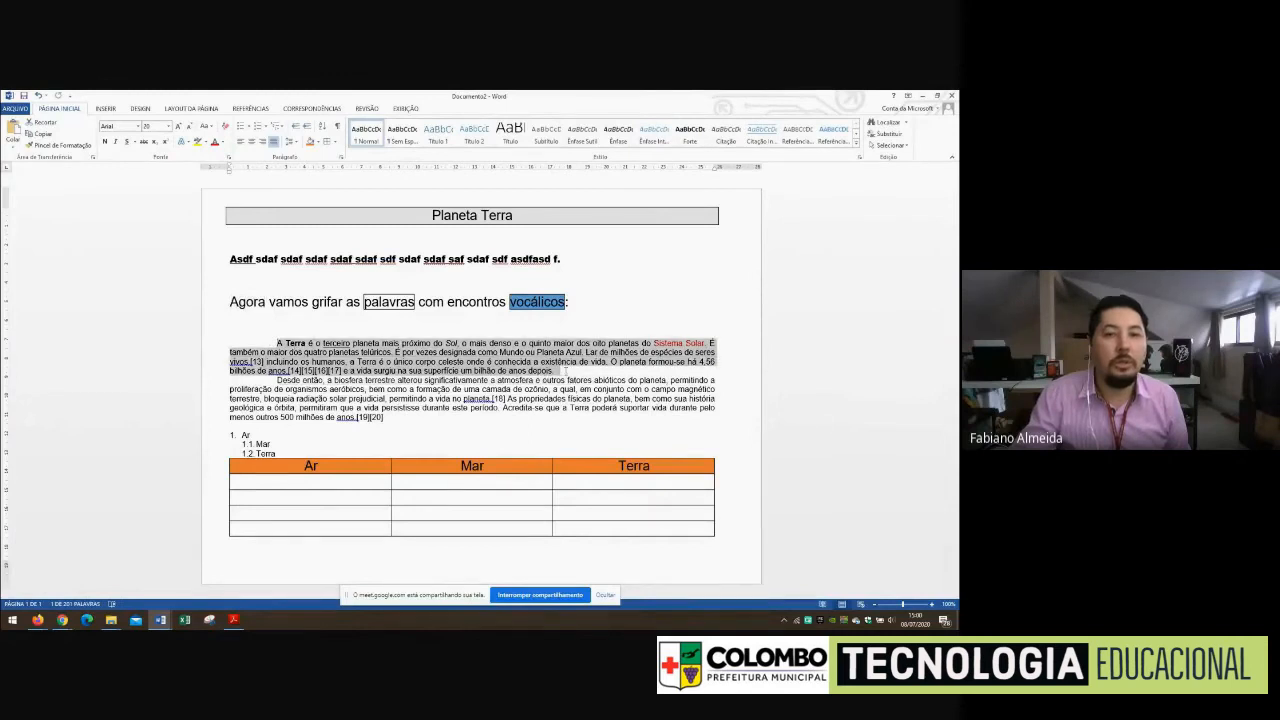
click(325, 141)
Add borders around the words "radiação solar" and the initial A of "Acredita-se" in the second body paragraph
drag(348, 400, 296, 400)
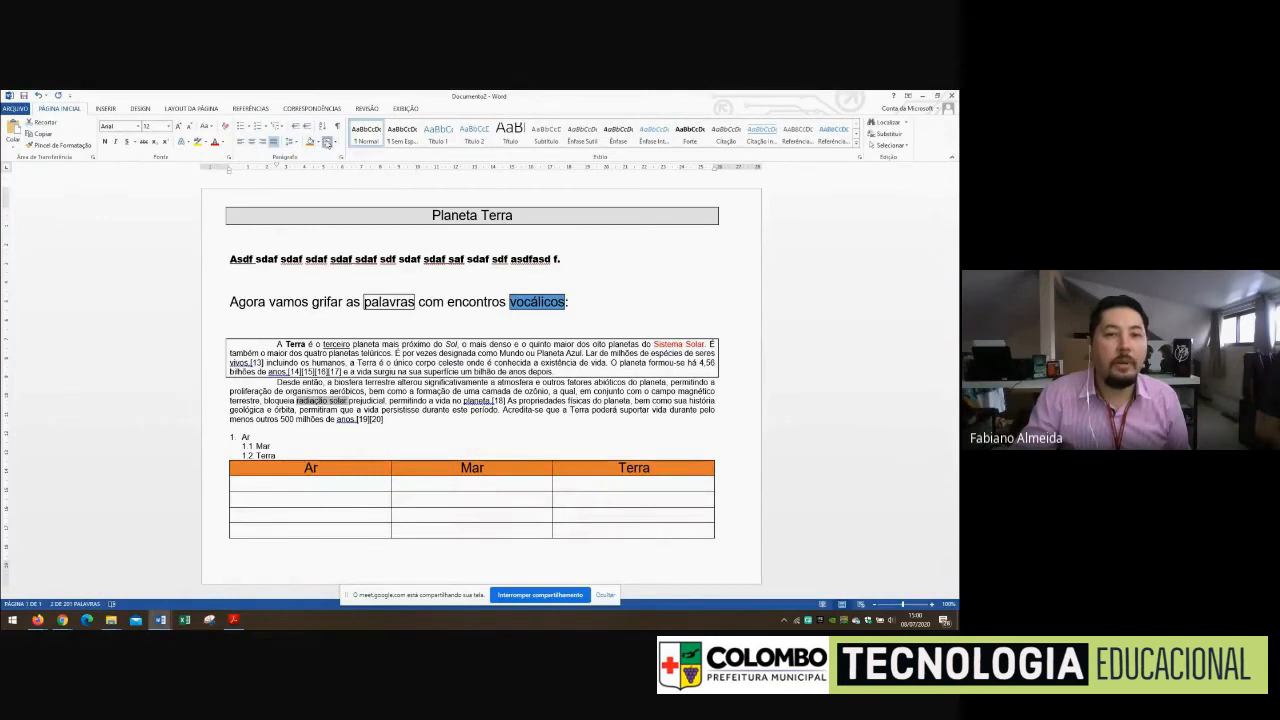
click(322, 141)
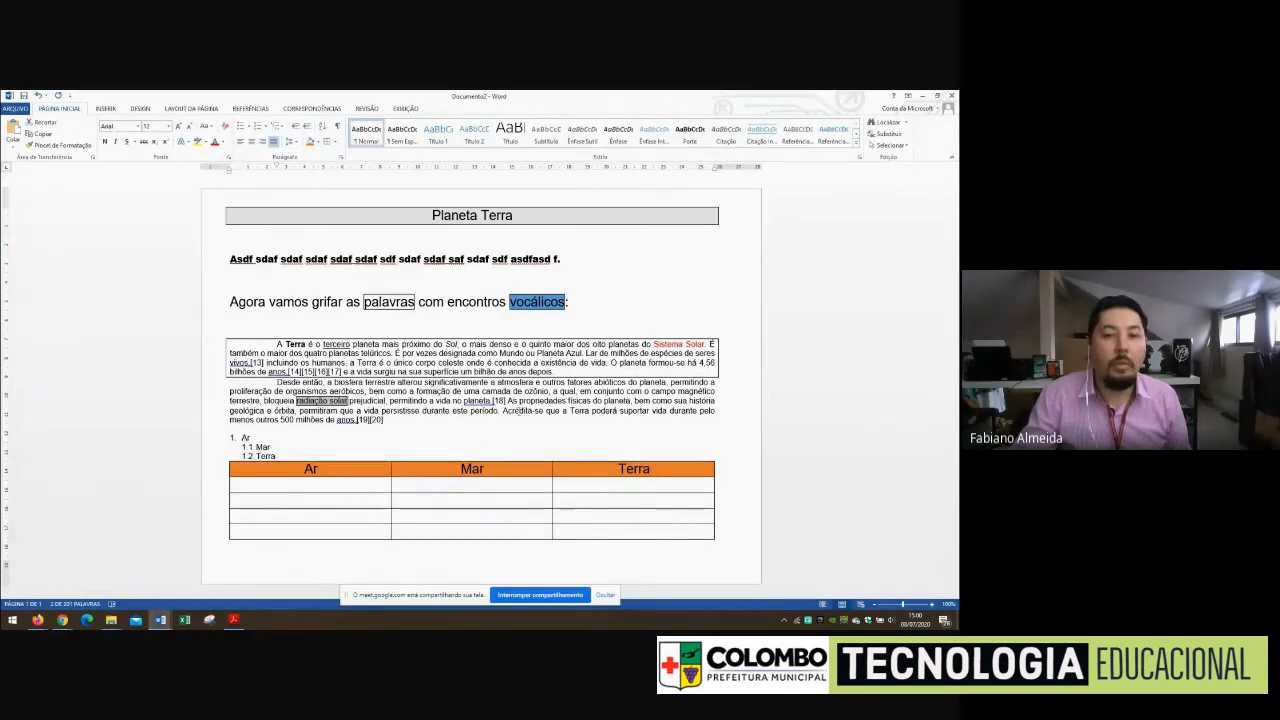
drag(503, 411, 507, 411)
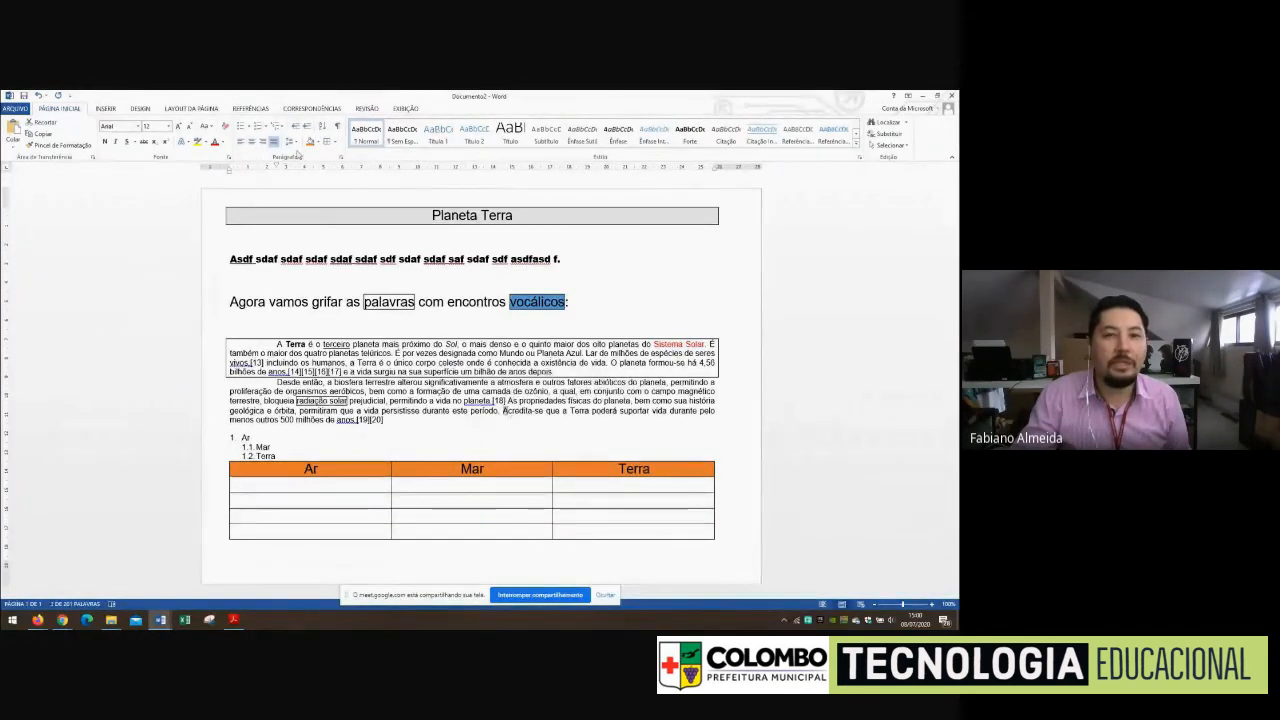
click(322, 141)
click(550, 399)
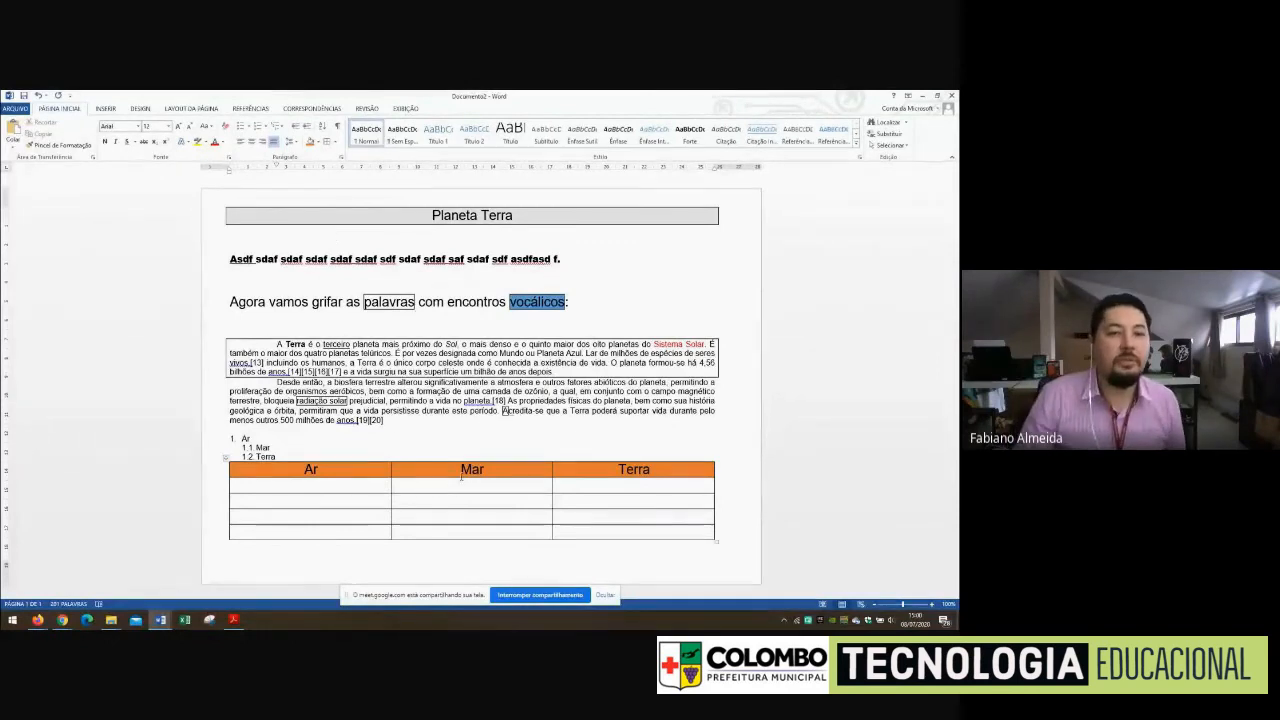
Review the available table styles and table layout options for the table with the orange header
click(311, 486)
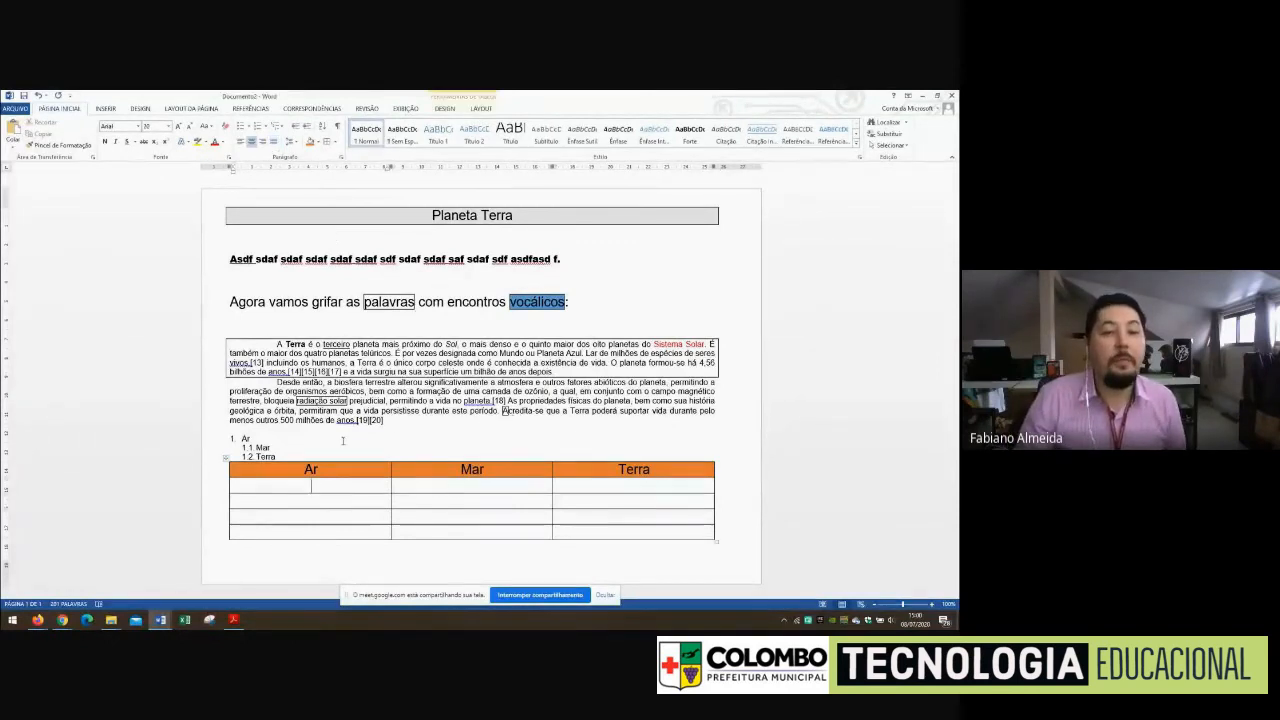
click(103, 110)
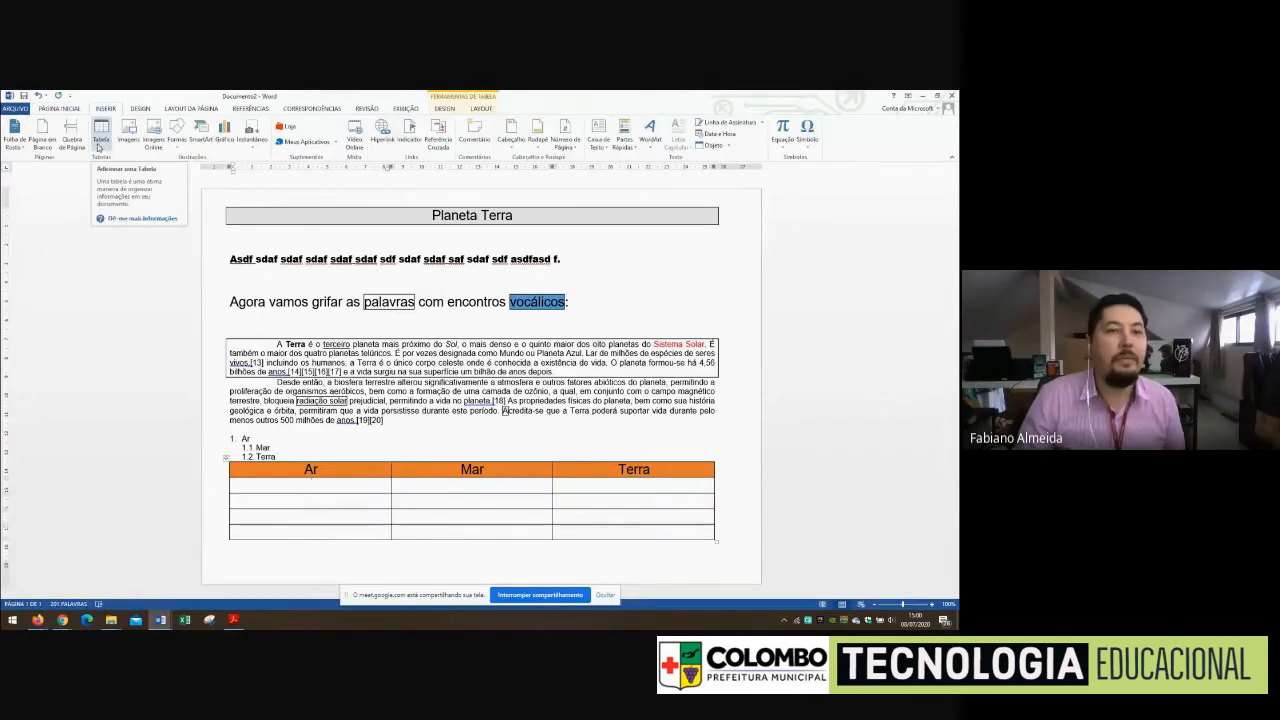
click(318, 497)
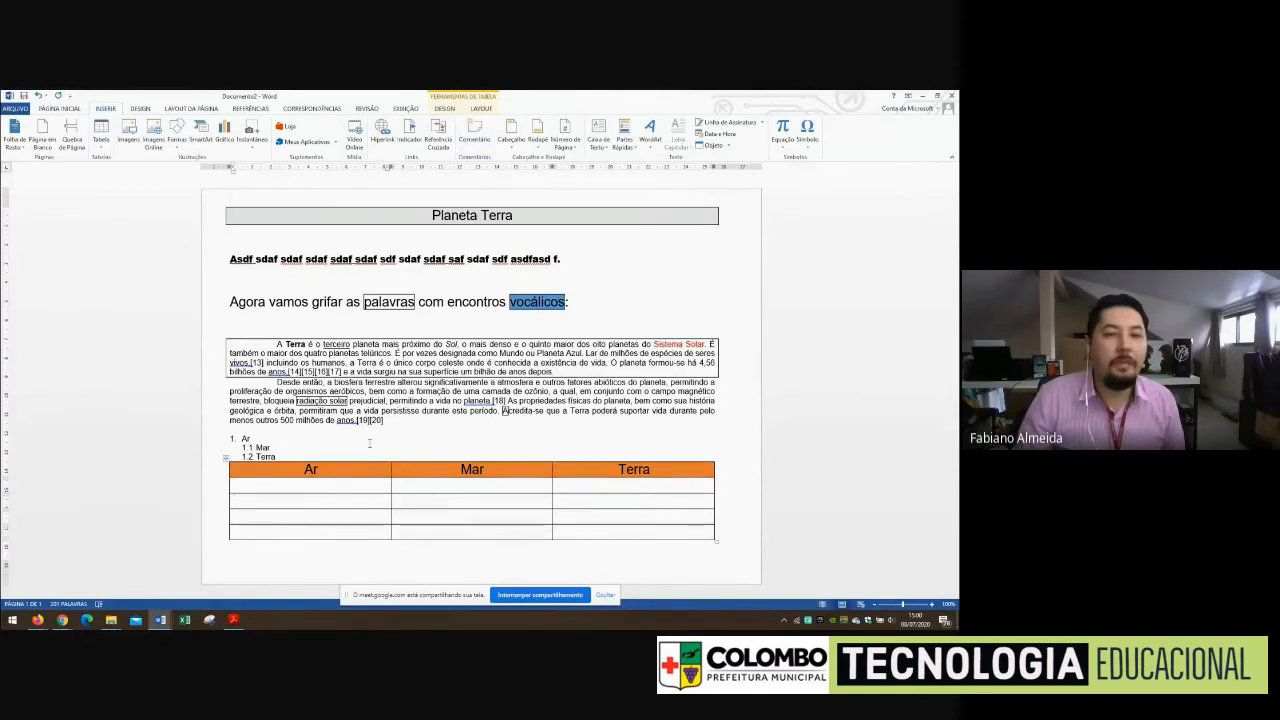
click(445, 108)
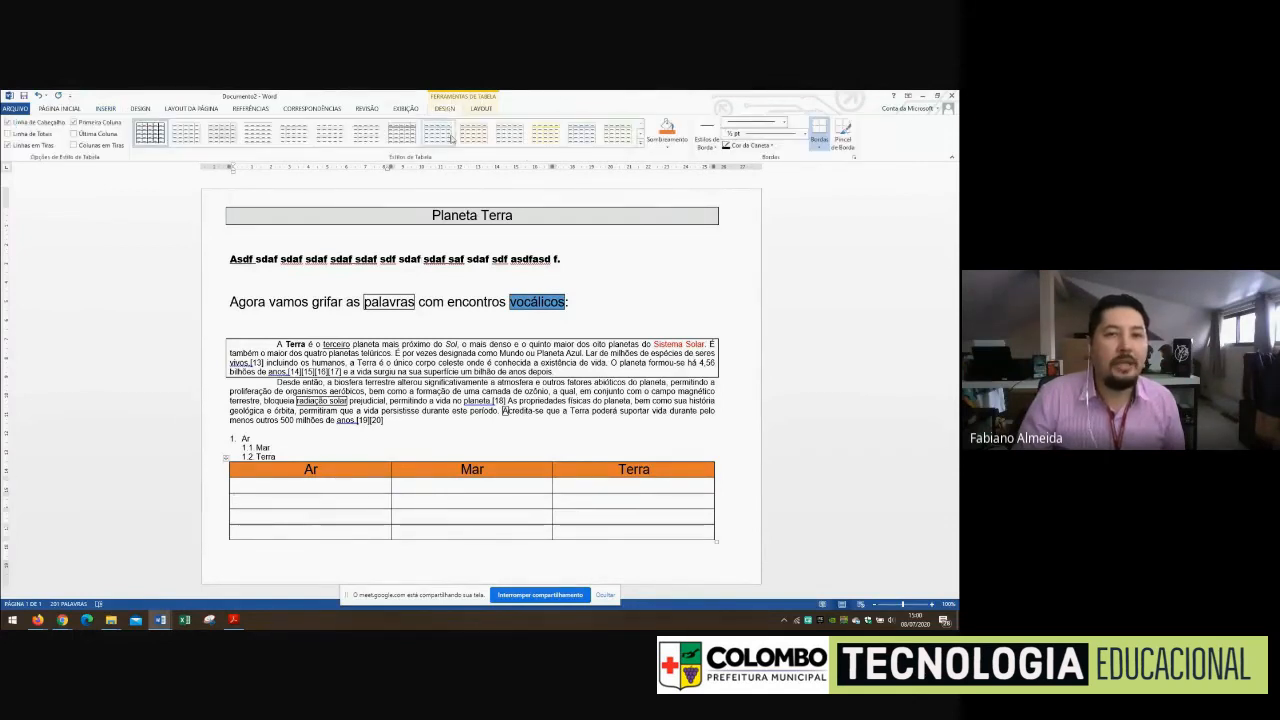
click(640, 143)
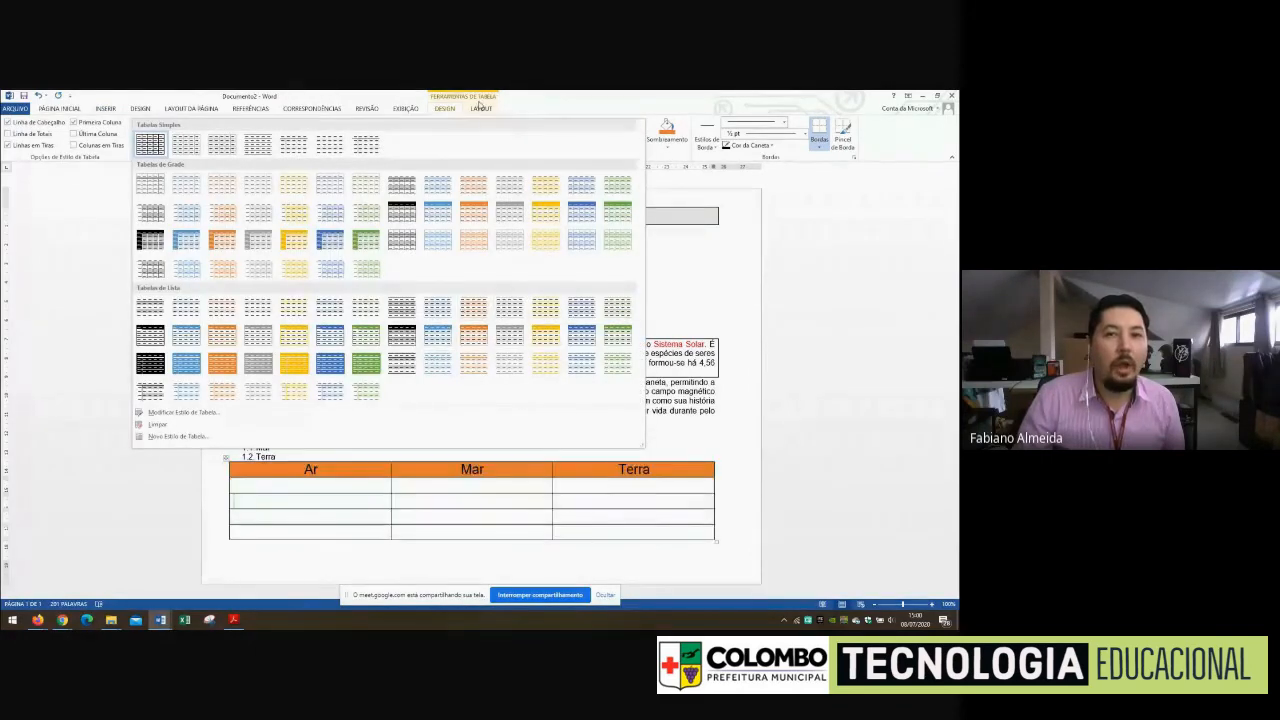
click(474, 211)
click(481, 108)
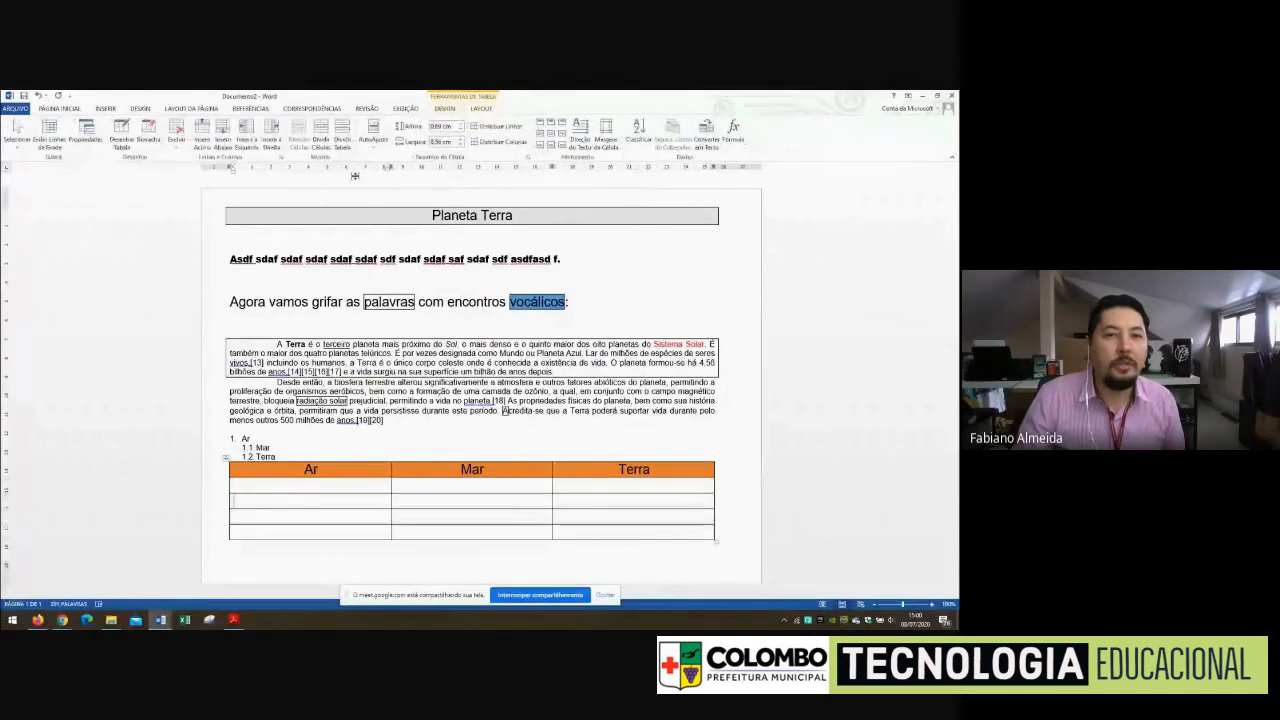